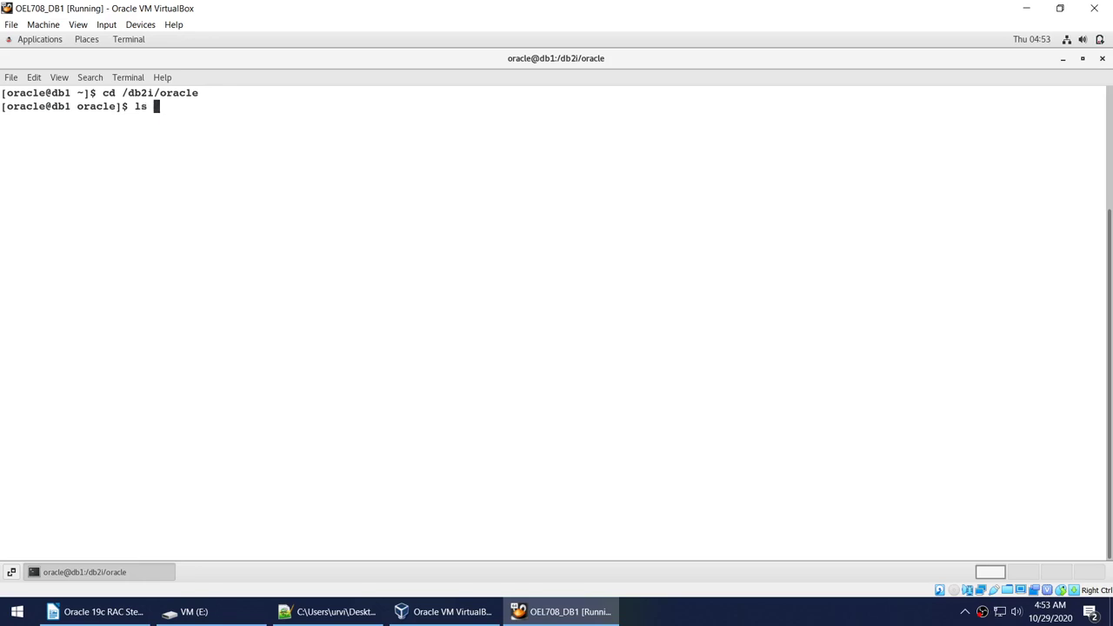
List /db2i/oracle and change into the V19Grid directory.
{"action": "type", "text": "-l"}
{"action": "key", "text": "Return"}
{"action": "type", "text": "cd V19Gr"}
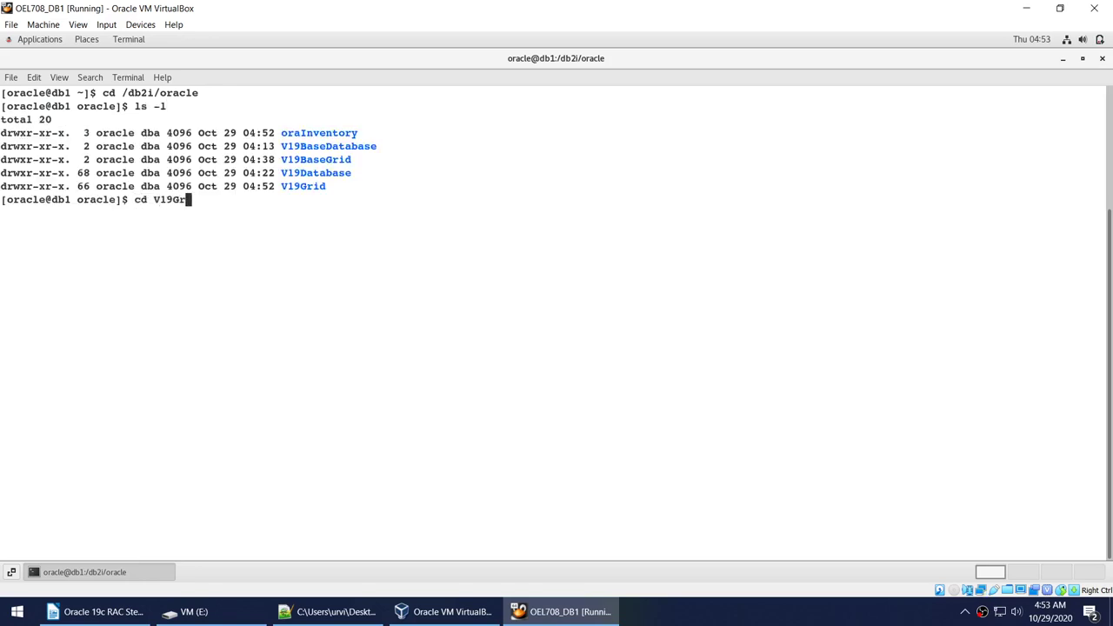
{"action": "key", "text": "Tab"}
{"action": "key", "text": "Return"}
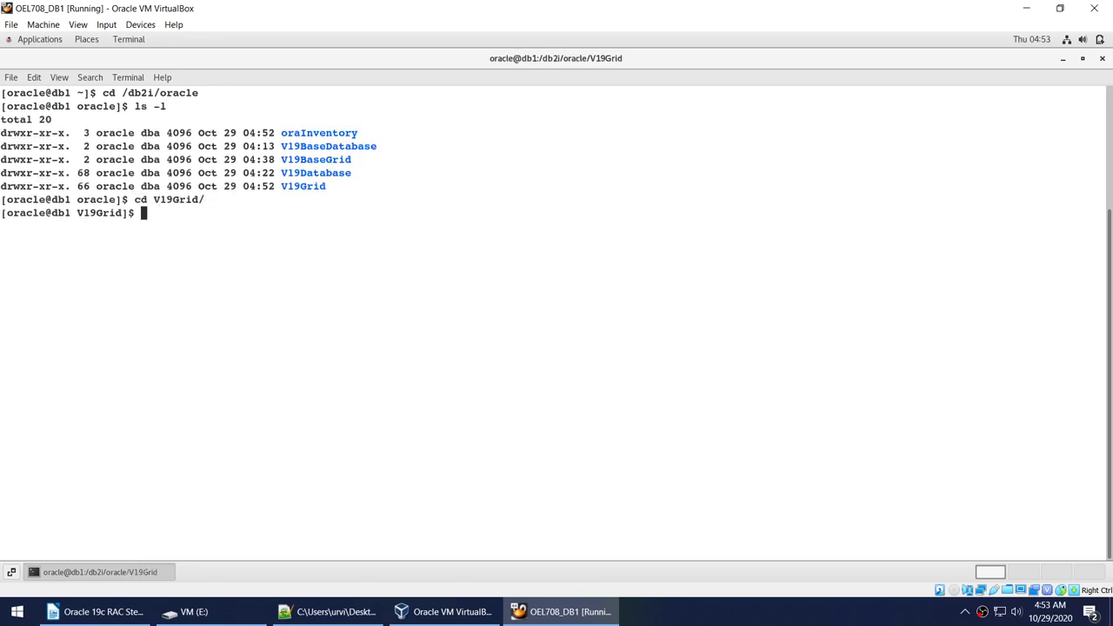
Find the setup scripts with ls -l | grep -i se and launch ./gridSetup.sh.
{"action": "type", "text": "ls -l | grep -i se"}
{"action": "key", "text": "Return"}
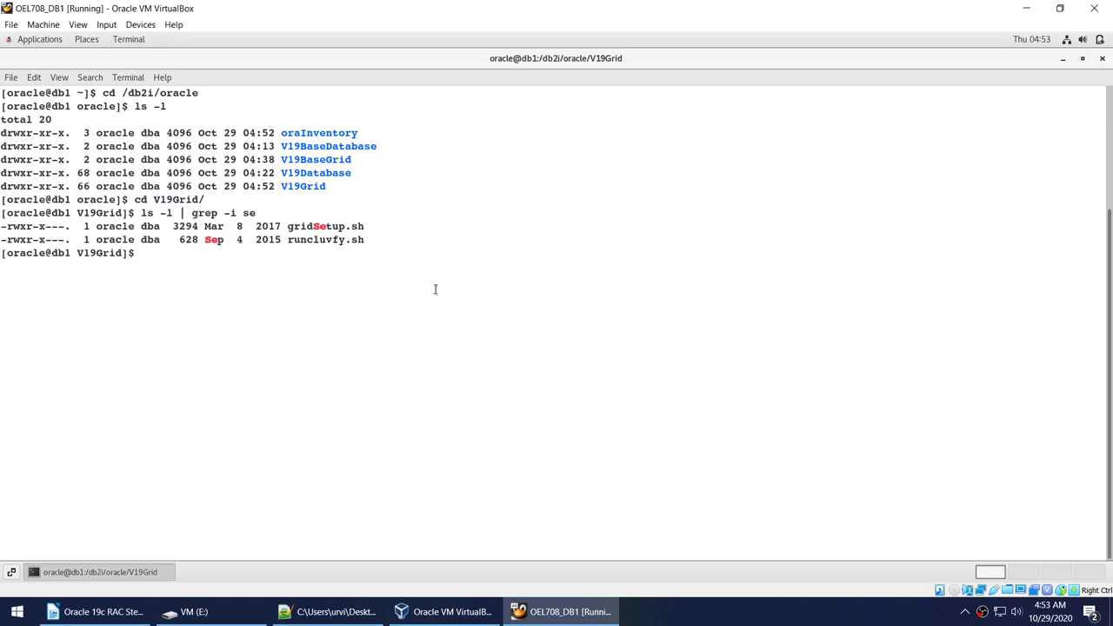
{"action": "double_click", "coordinate": [339, 226]}
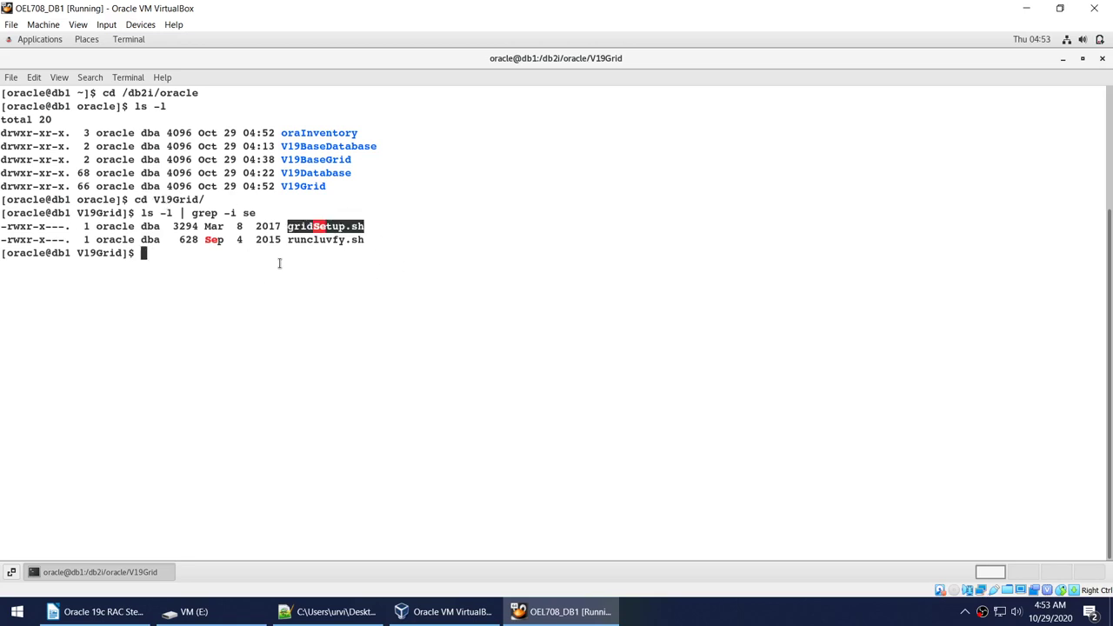
{"action": "double_click", "coordinate": [319, 160]}
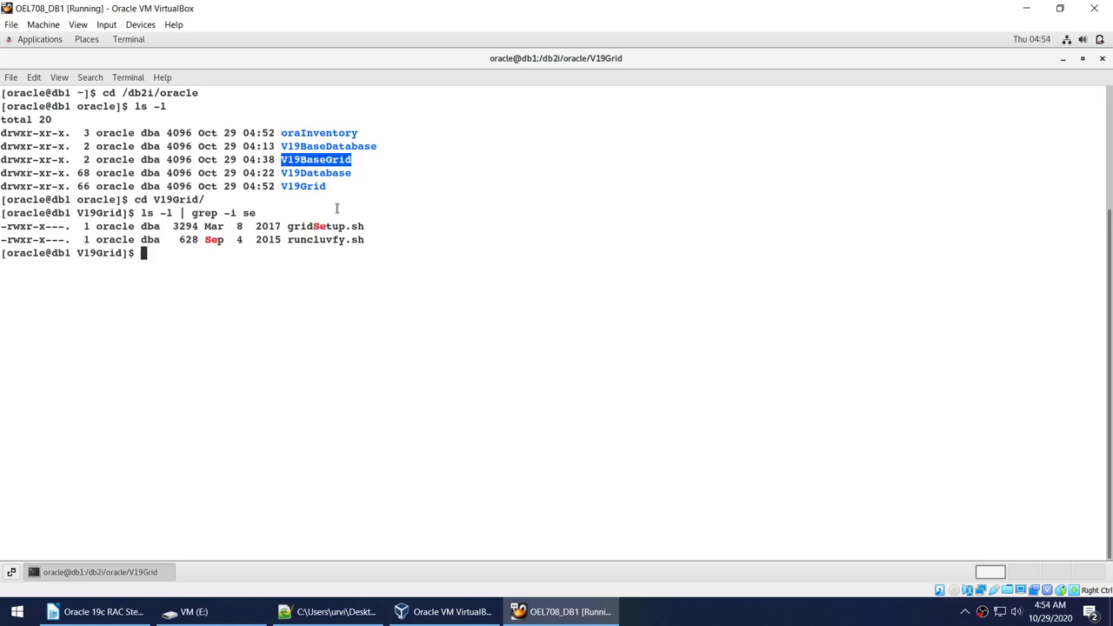
{"action": "left_click", "coordinate": [369, 278]}
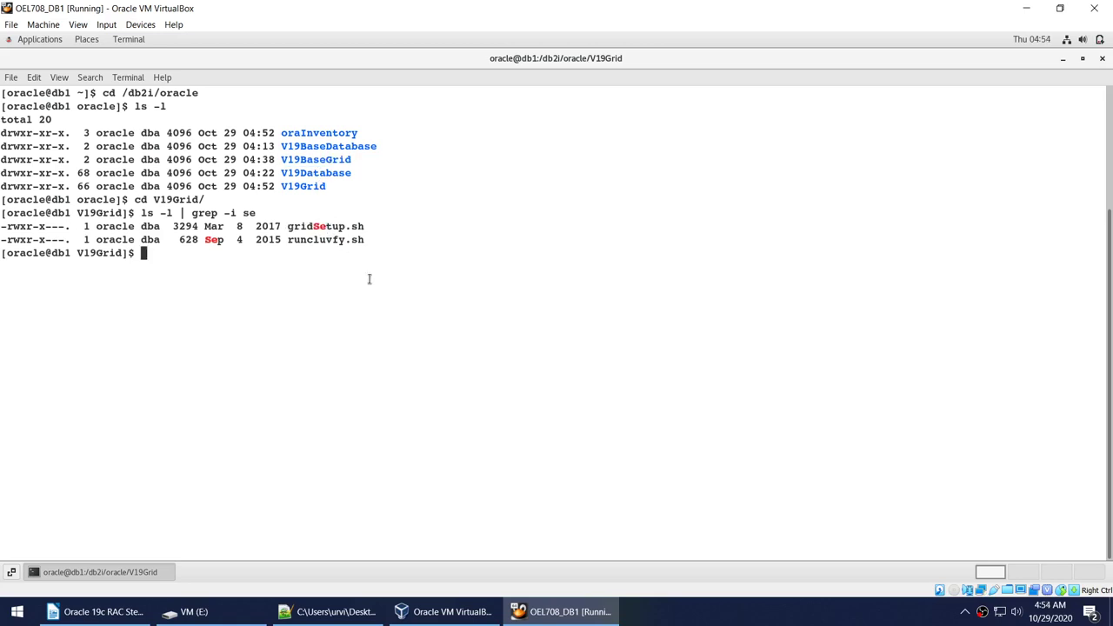
{"action": "type", "text": "./"}
{"action": "type", "text": "grid"}
{"action": "key", "text": "Tab"}
{"action": "key", "text": "Return"}
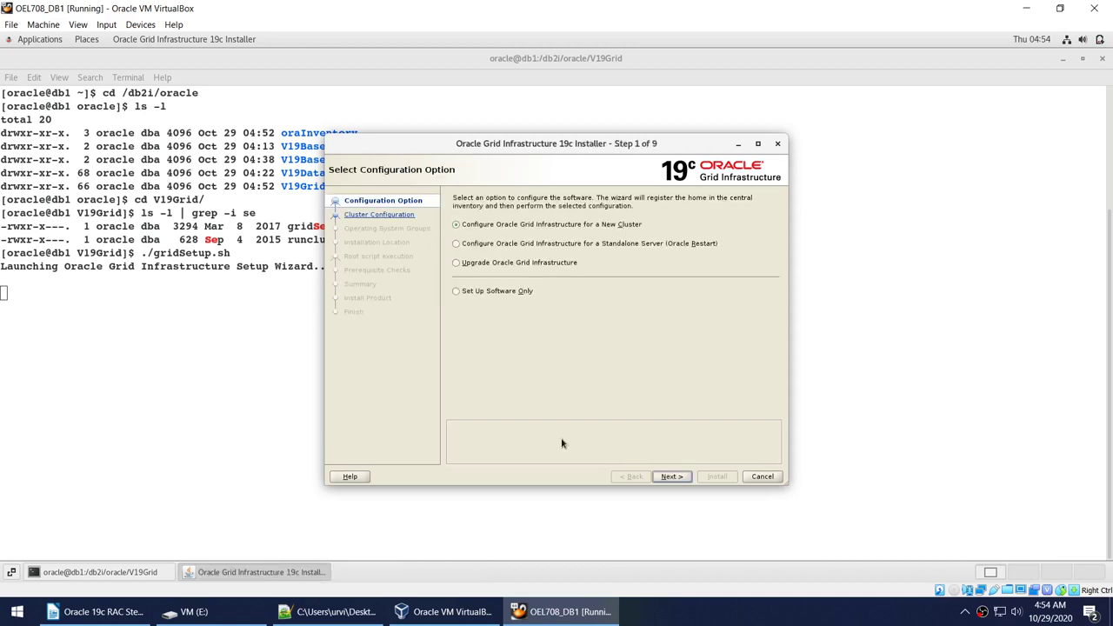
Advance to the Grid Plug and Play settings and rename the cluster from db-cluster to rac-cluster.
{"action": "left_click", "coordinate": [667, 477]}
{"action": "left_click", "coordinate": [669, 478]}
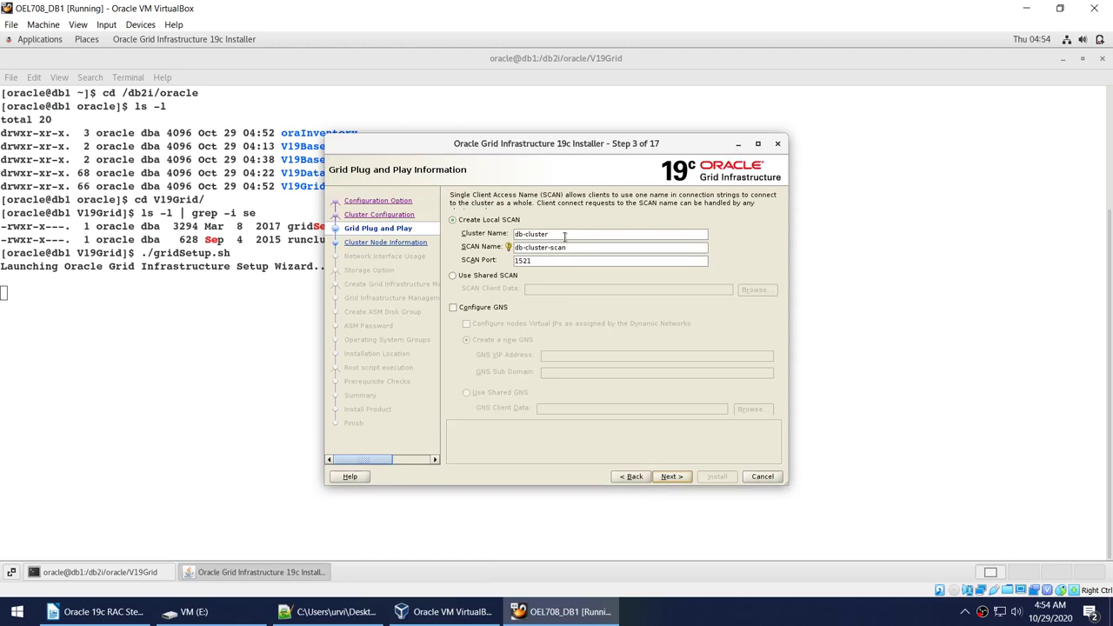
{"action": "left_click_drag", "start_coordinate": [564, 237], "coordinate": [443, 236]}
{"action": "type", "text": "rac"}
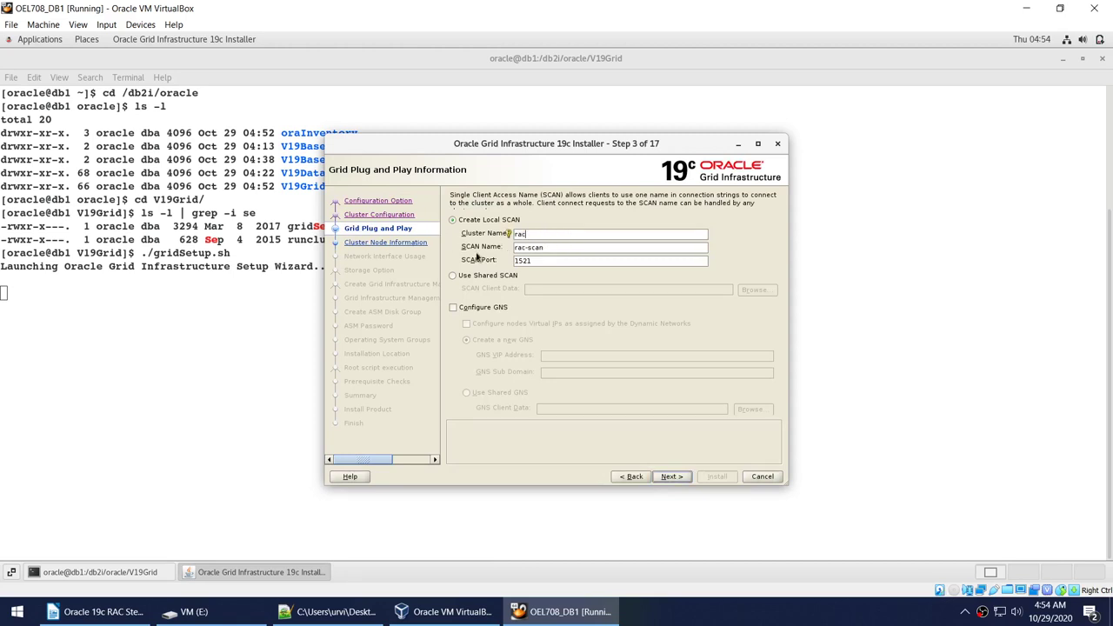
{"action": "type", "text": "-cluster"}
Open a new terminal and list the SCAN entries with cat /etc/hosts | grep -i scan.
{"action": "left_click", "coordinate": [1062, 58]}
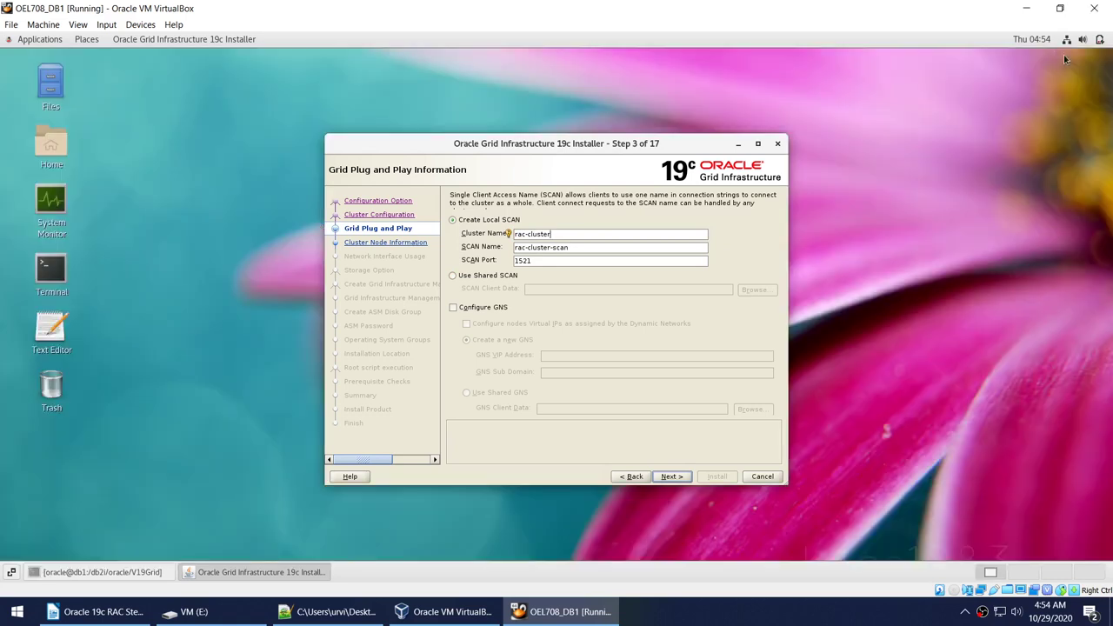
{"action": "right_click", "coordinate": [978, 110]}
{"action": "left_click", "coordinate": [932, 216]}
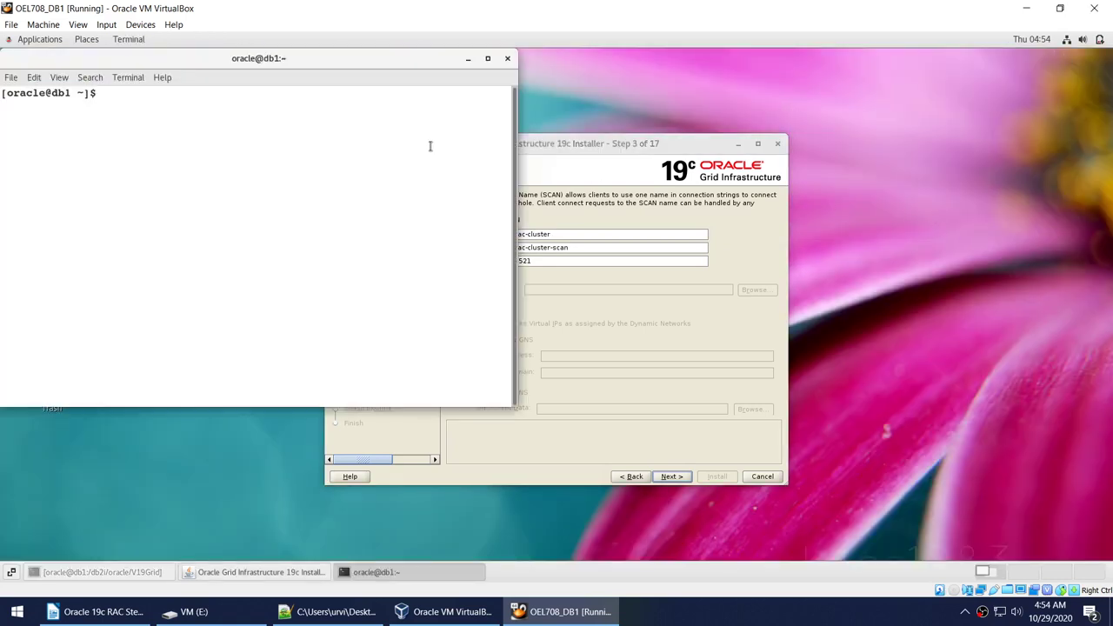
{"action": "type", "text": "cat /etc/hosts | grep -i scan"}
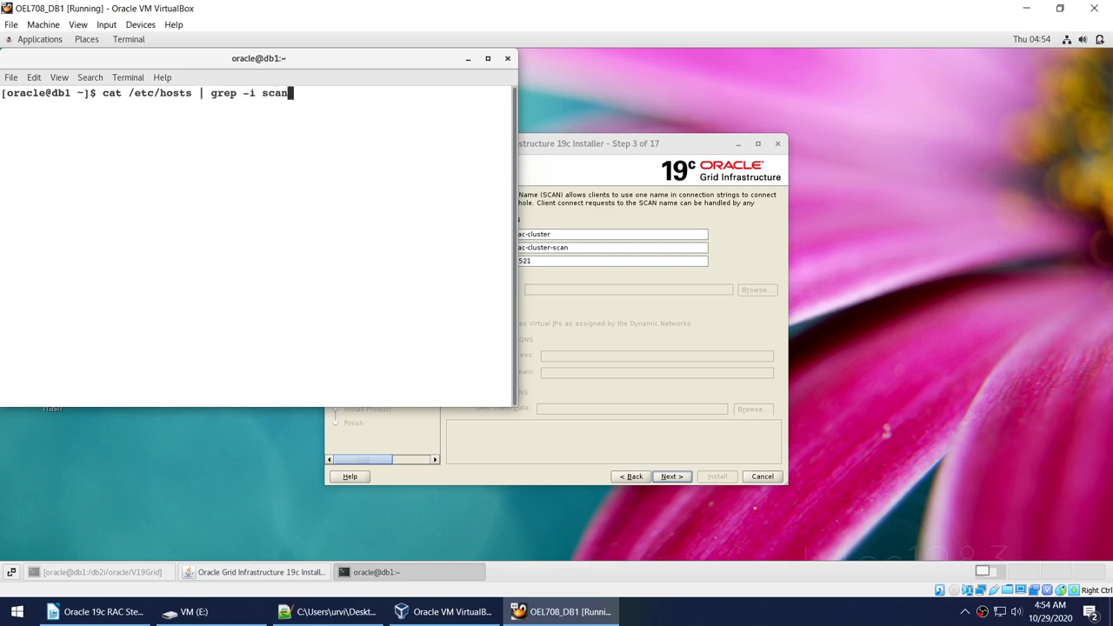
{"action": "key", "text": "Return"}
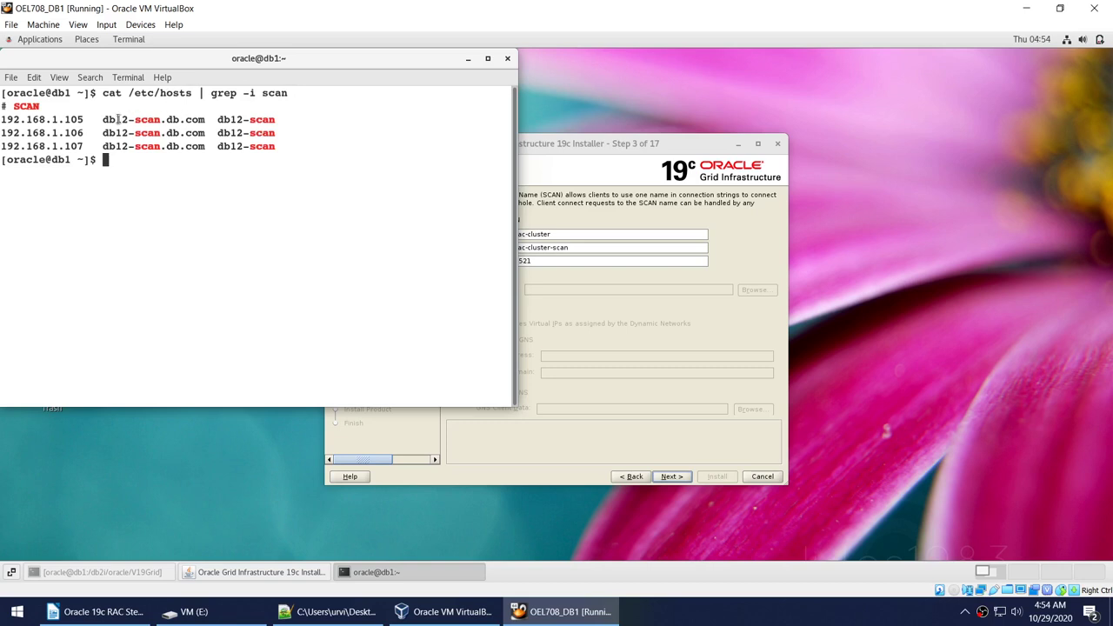
Copy db12-scan.db.com into the SCAN Name field and continue to Cluster Node Information.
{"action": "left_click_drag", "start_coordinate": [103, 119], "coordinate": [203, 119]}
{"action": "right_click", "coordinate": [203, 120]}
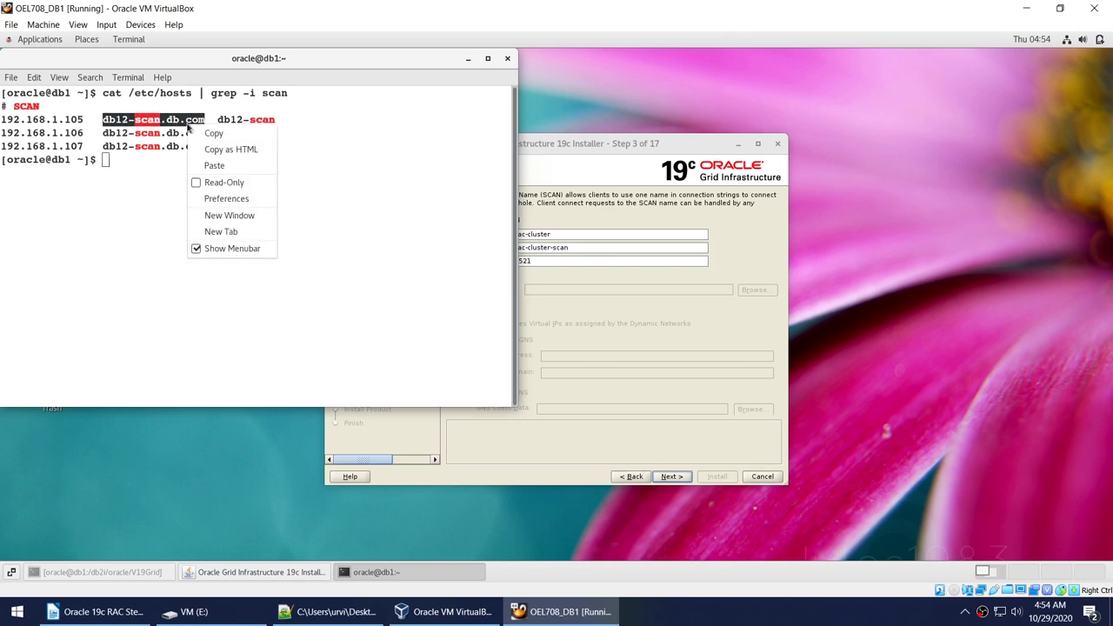
{"action": "left_click", "coordinate": [209, 134]}
{"action": "left_click", "coordinate": [580, 250]}
{"action": "triple_click", "coordinate": [597, 249]}
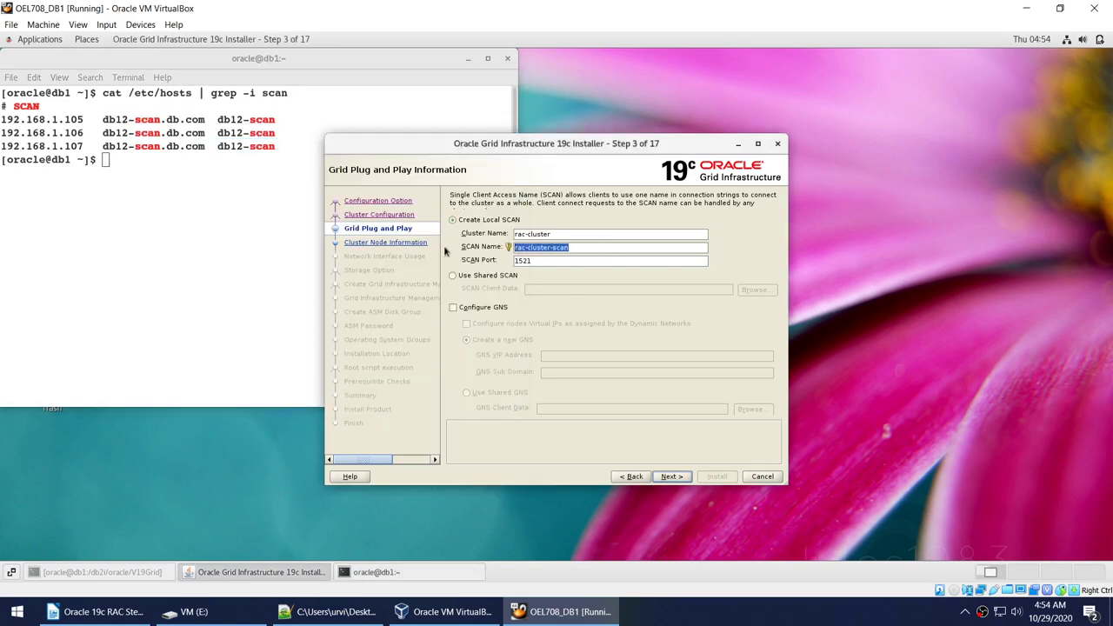
{"action": "key", "text": "ctrl+v"}
{"action": "left_click", "coordinate": [668, 476]}
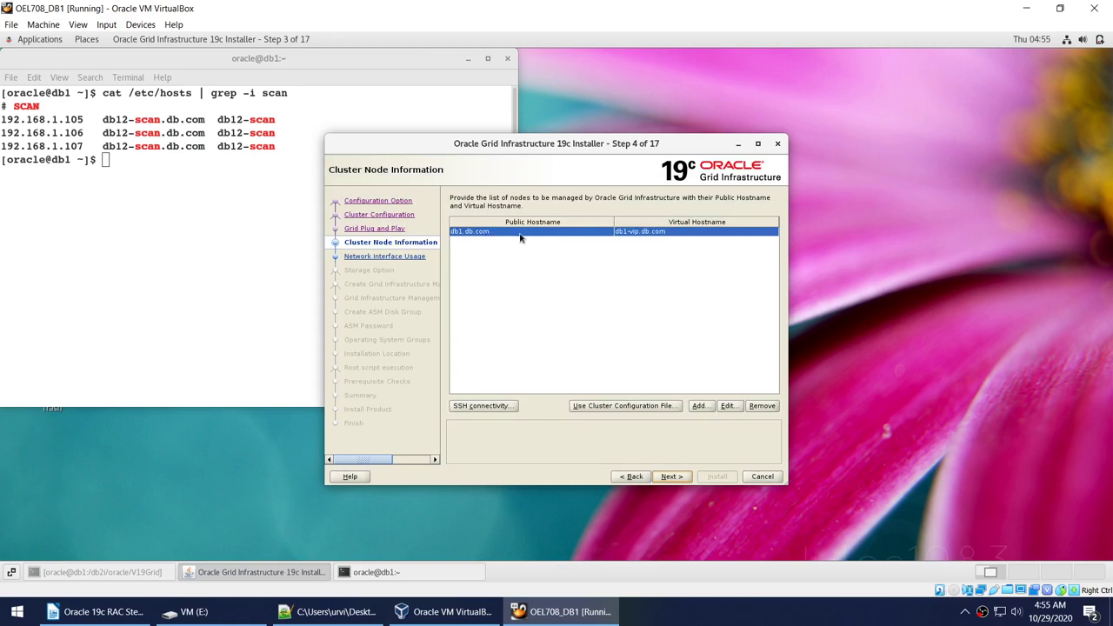
Accept the node list, set enp0s3 to ASM & Private, keep Flex ASM, and decline GIMR.
{"action": "left_click", "coordinate": [679, 478]}
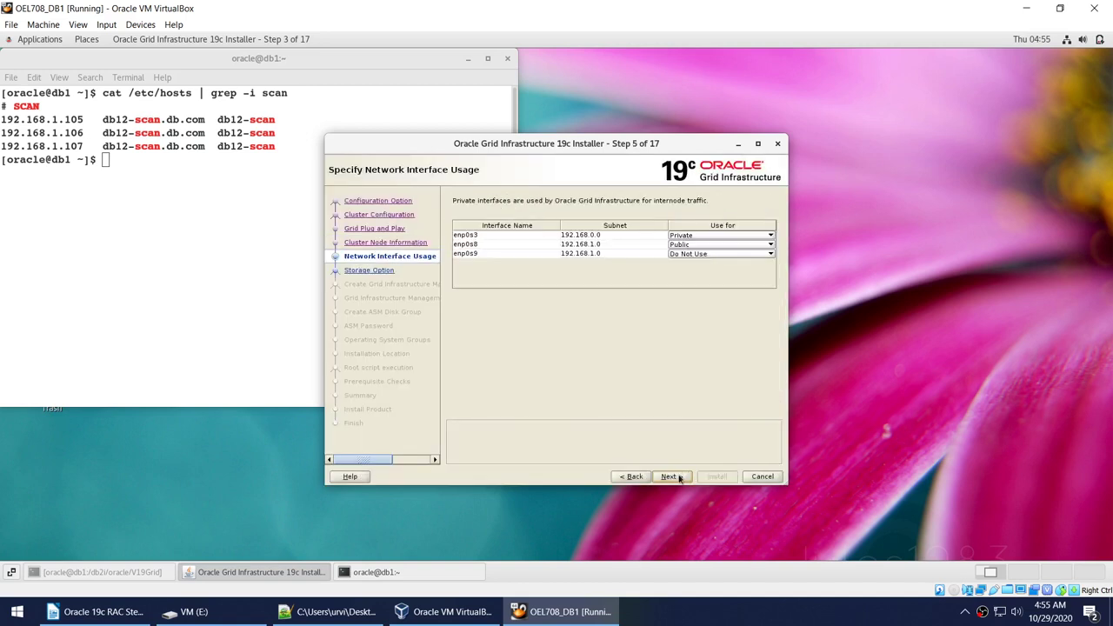
{"action": "left_click", "coordinate": [696, 235]}
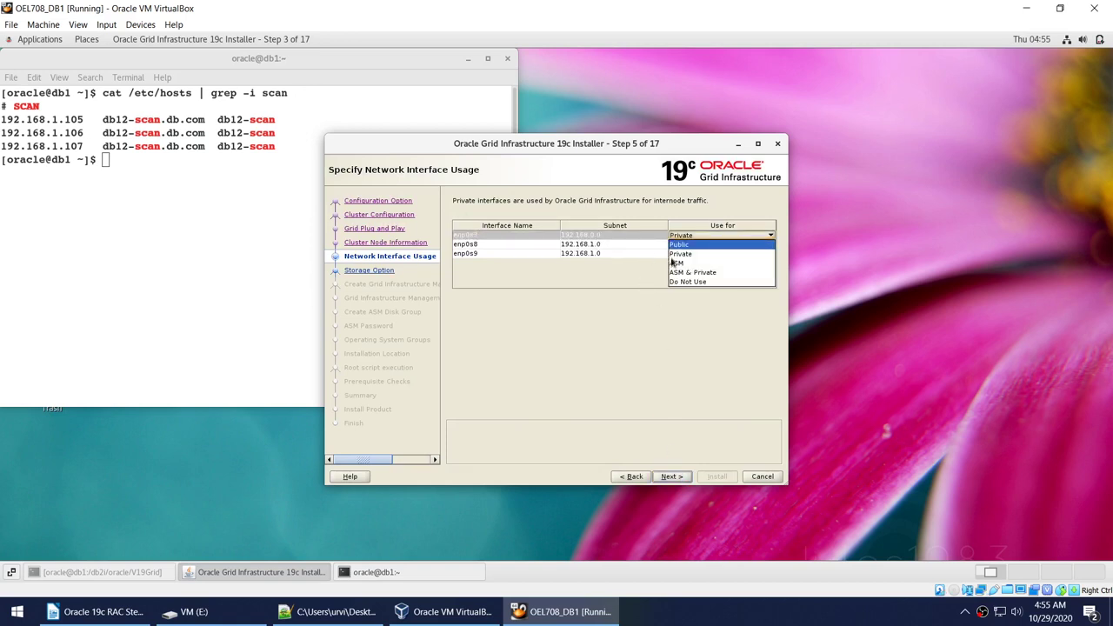
{"action": "left_click", "coordinate": [691, 271]}
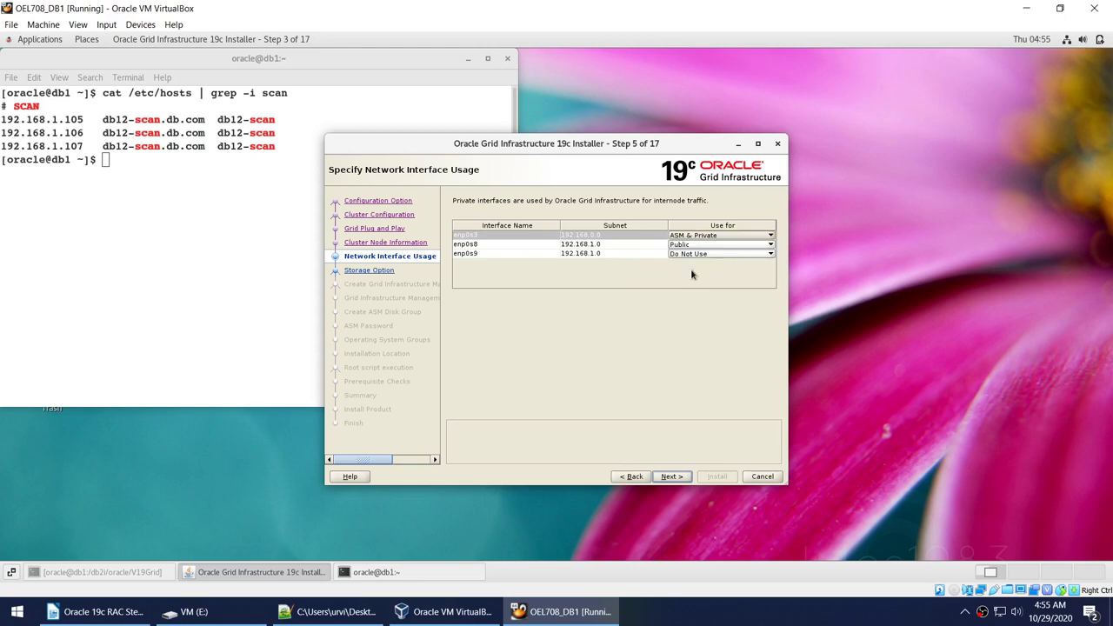
{"action": "left_click", "coordinate": [672, 476]}
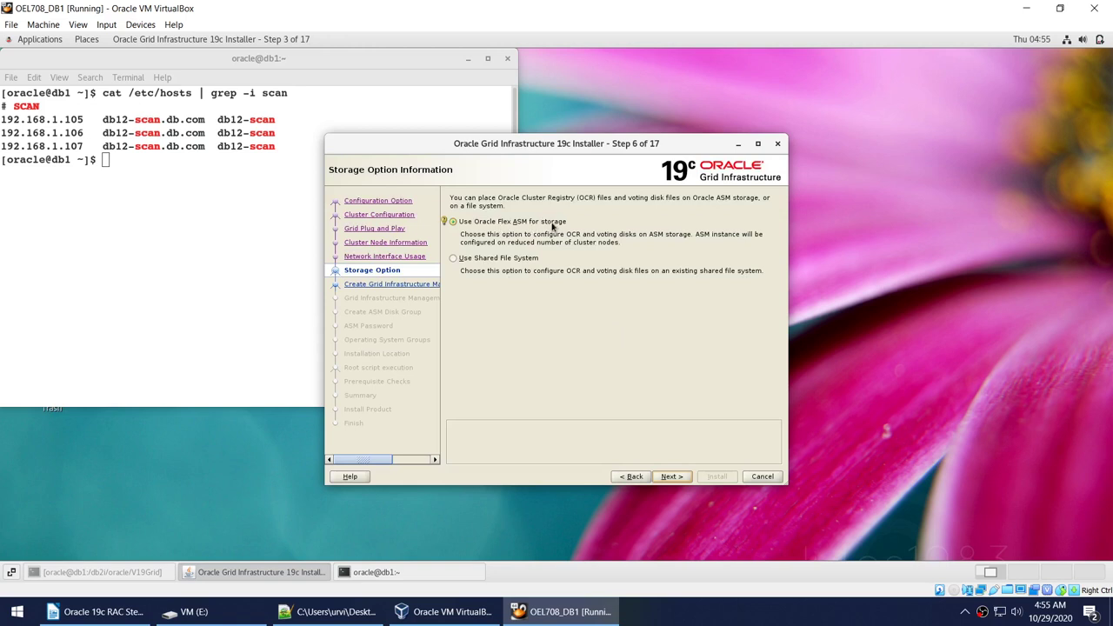
{"action": "left_click", "coordinate": [681, 476]}
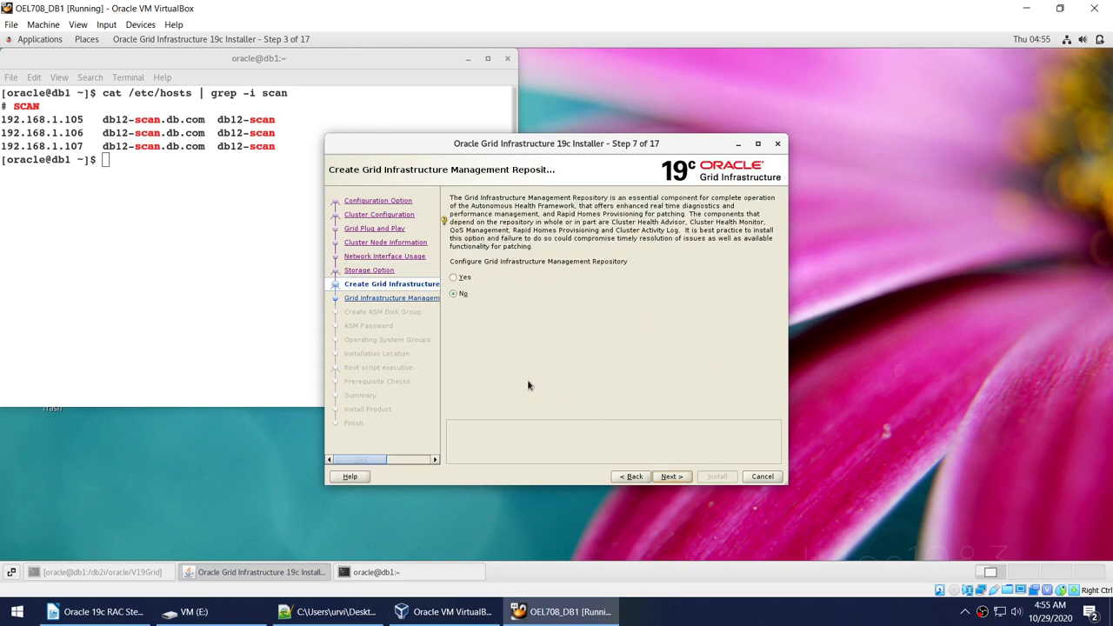
{"action": "left_click", "coordinate": [673, 477]}
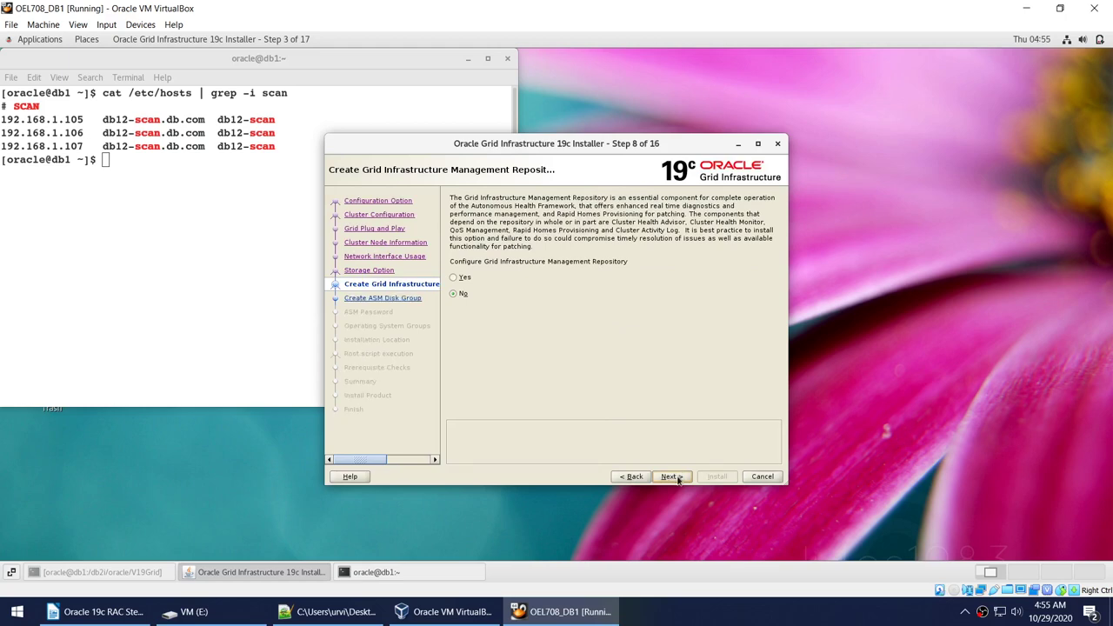
Change the ASM disk discovery path to /dev/oracleasm/disks/*.
{"action": "left_click", "coordinate": [494, 365]}
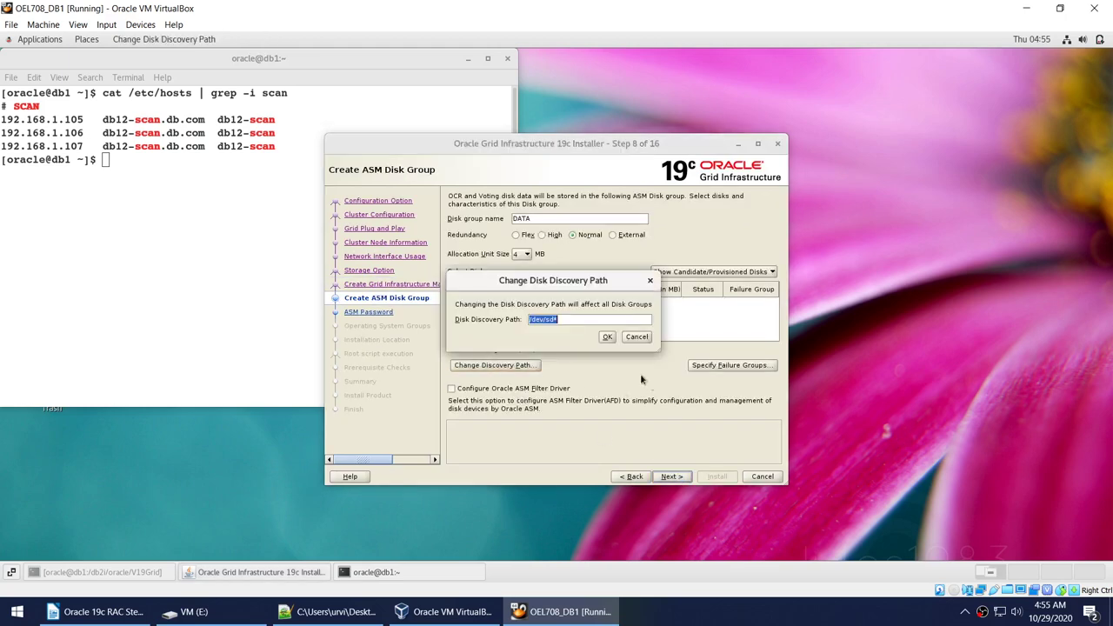
{"action": "left_click", "coordinate": [334, 611]}
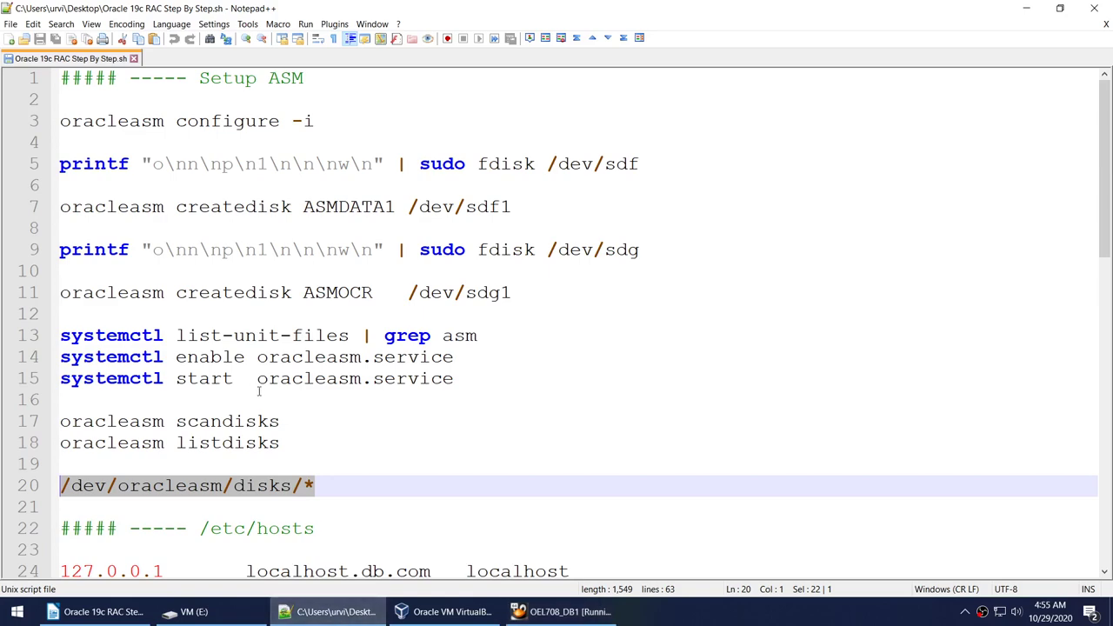
{"action": "left_click", "coordinate": [561, 612]}
{"action": "key", "text": "ctrl+v"}
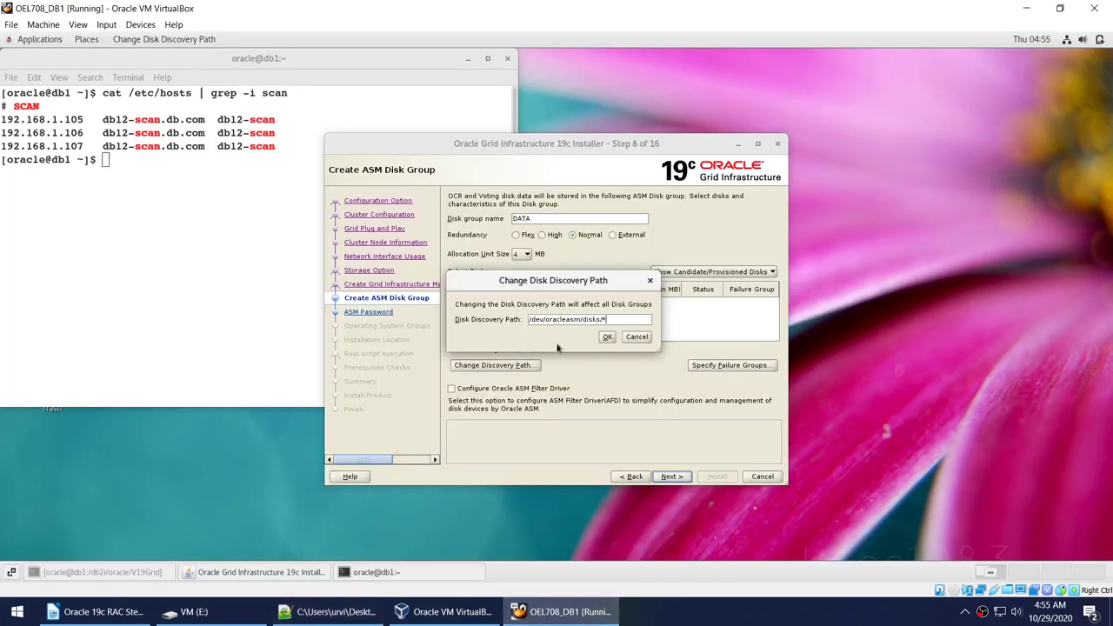
{"action": "left_click", "coordinate": [607, 336]}
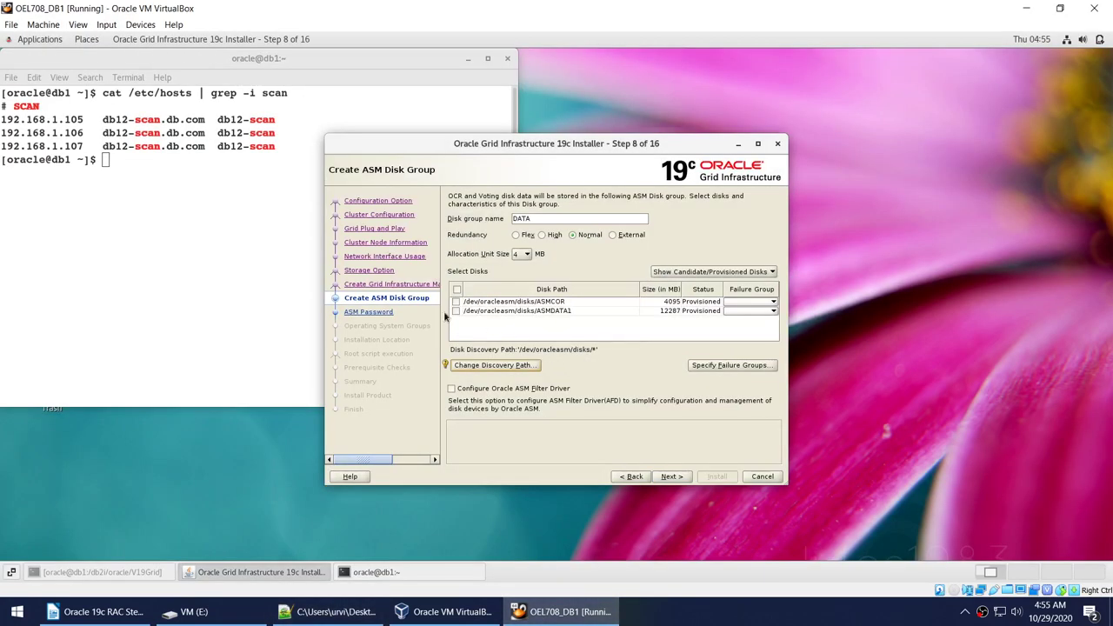
Create the OCR disk group with External redundancy on the ASMCOR disk.
{"action": "left_click", "coordinate": [457, 302]}
{"action": "left_click", "coordinate": [613, 234]}
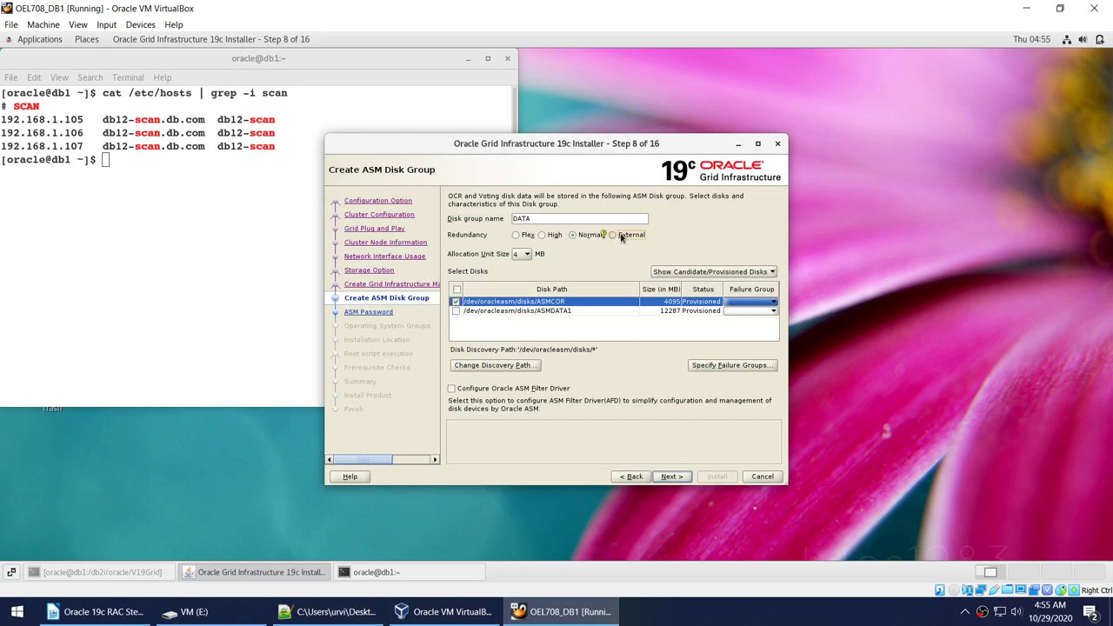
{"action": "triple_click", "coordinate": [546, 219]}
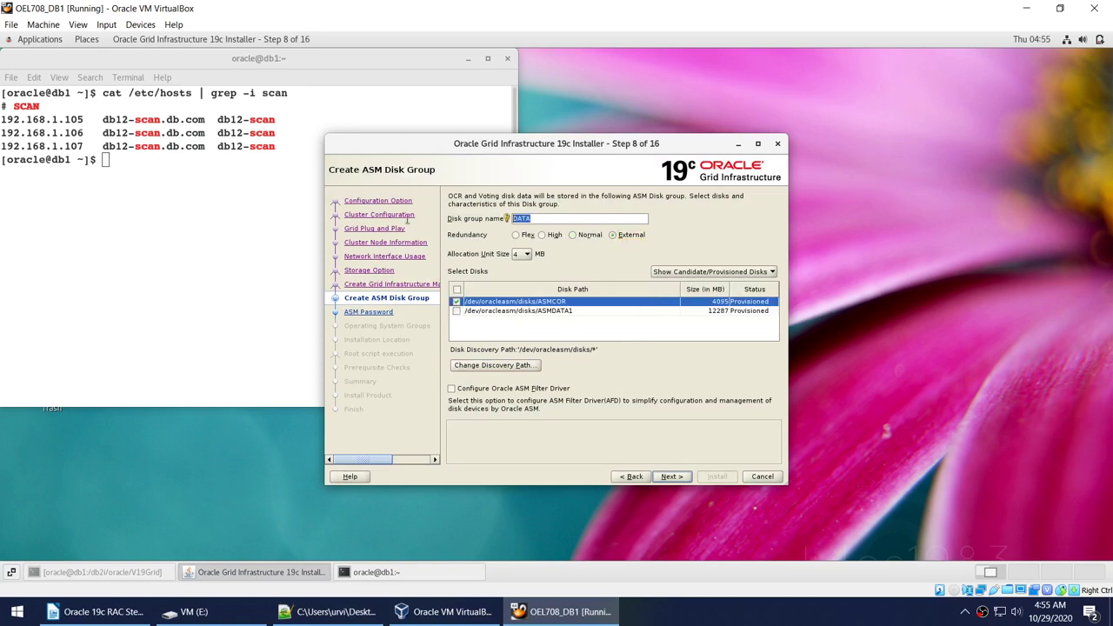
{"action": "type", "text": "OCR"}
{"action": "left_click", "coordinate": [675, 476]}
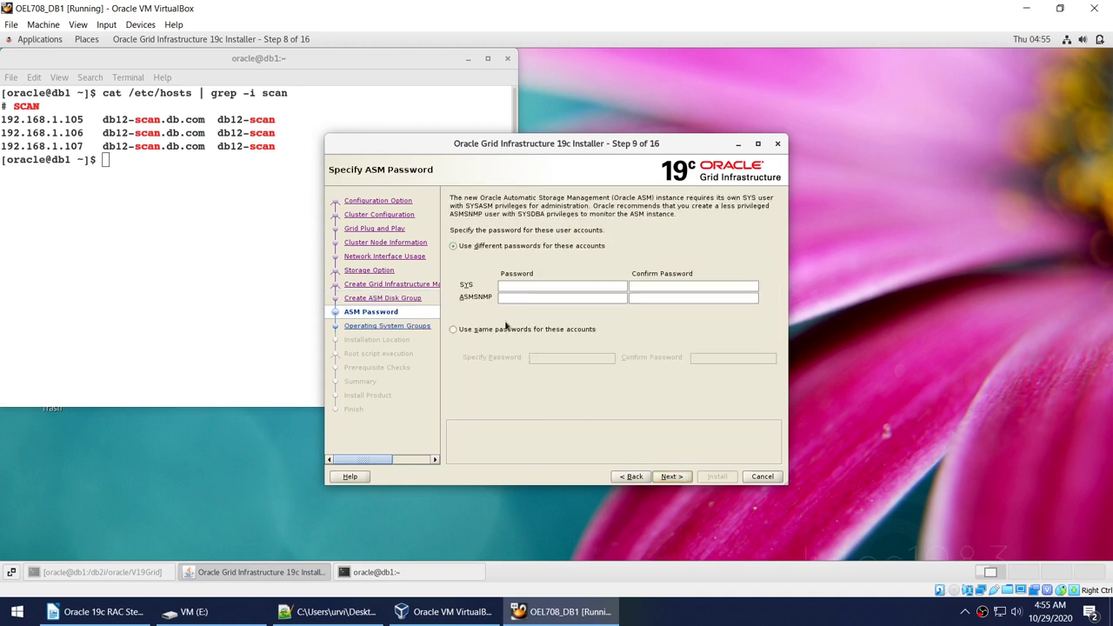
Use one shared password for both ASM accounts and accept the weak-password warning.
{"action": "left_click", "coordinate": [513, 329]}
{"action": "left_click", "coordinate": [566, 357]}
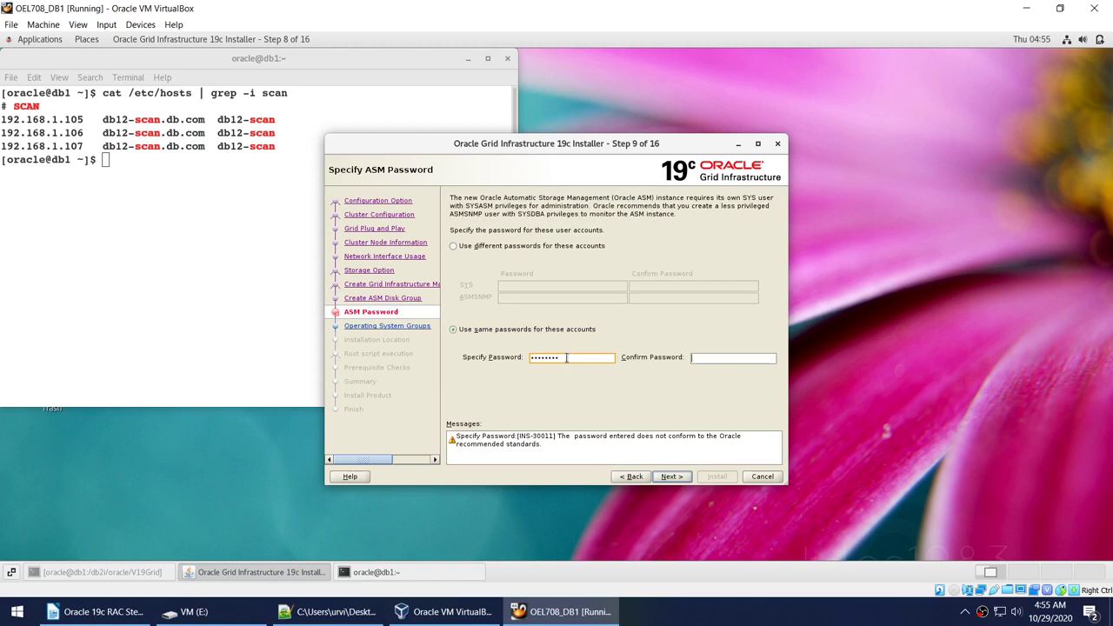
{"action": "left_click", "coordinate": [671, 476]}
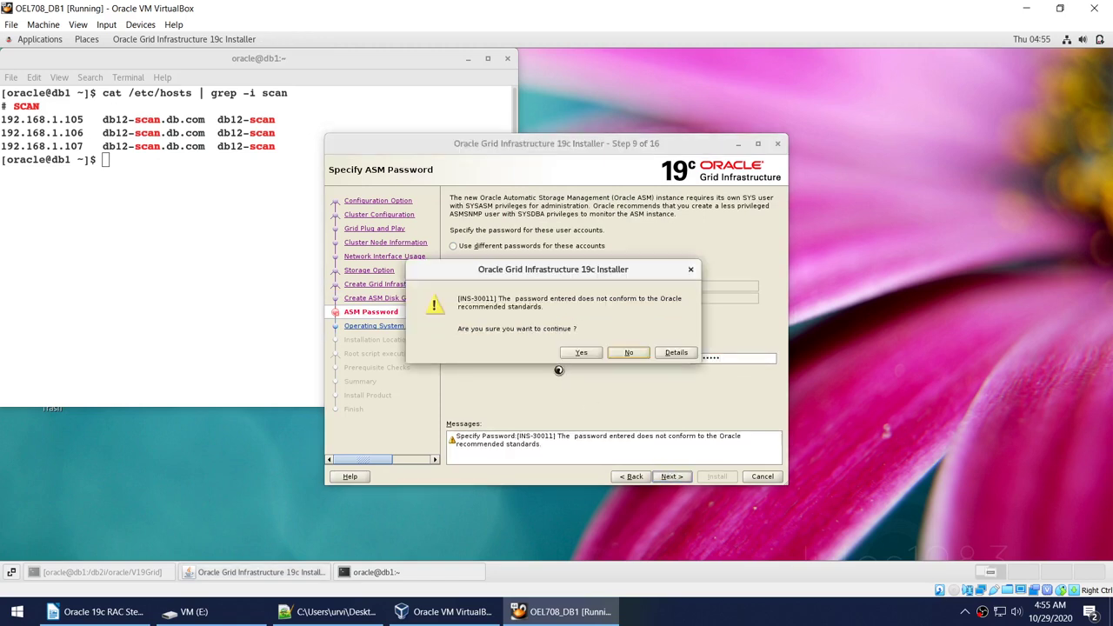
{"action": "left_click", "coordinate": [580, 353]}
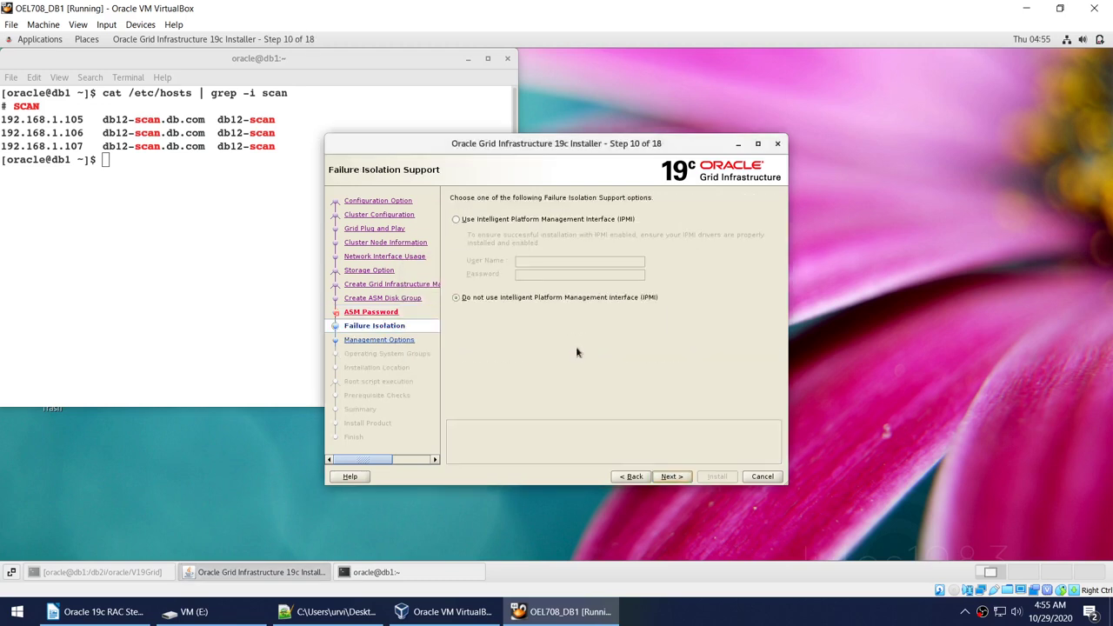
Leave IPMI unused, keep the management options, and set the OSASM and OSOPER groups to dba.
{"action": "left_click", "coordinate": [672, 476]}
{"action": "left_click", "coordinate": [670, 477]}
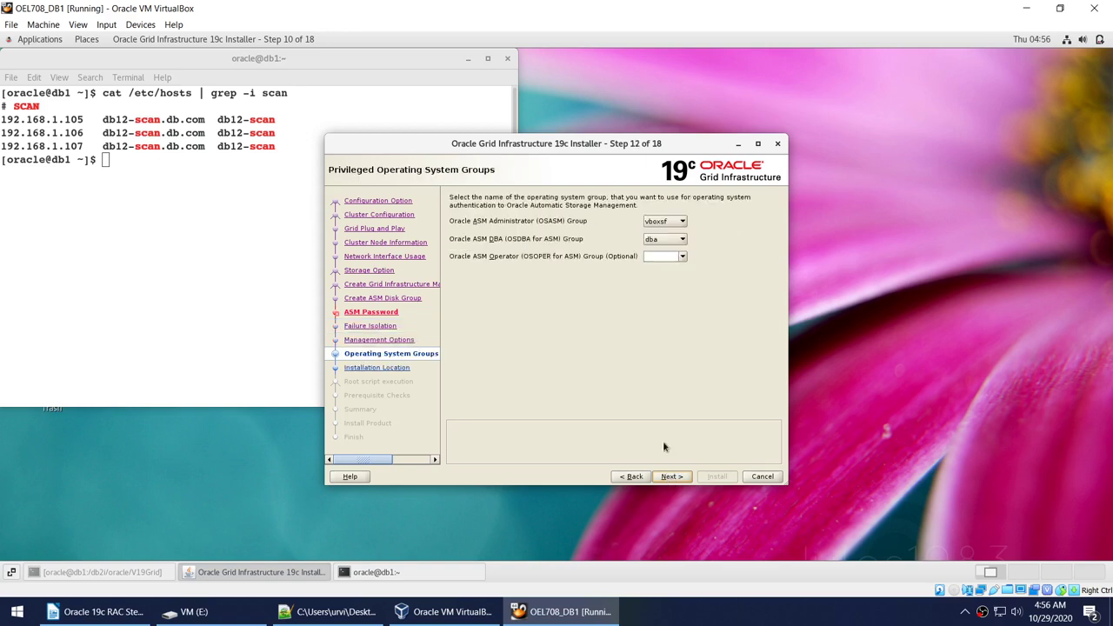
{"action": "left_click", "coordinate": [664, 221]}
{"action": "left_click", "coordinate": [659, 240]}
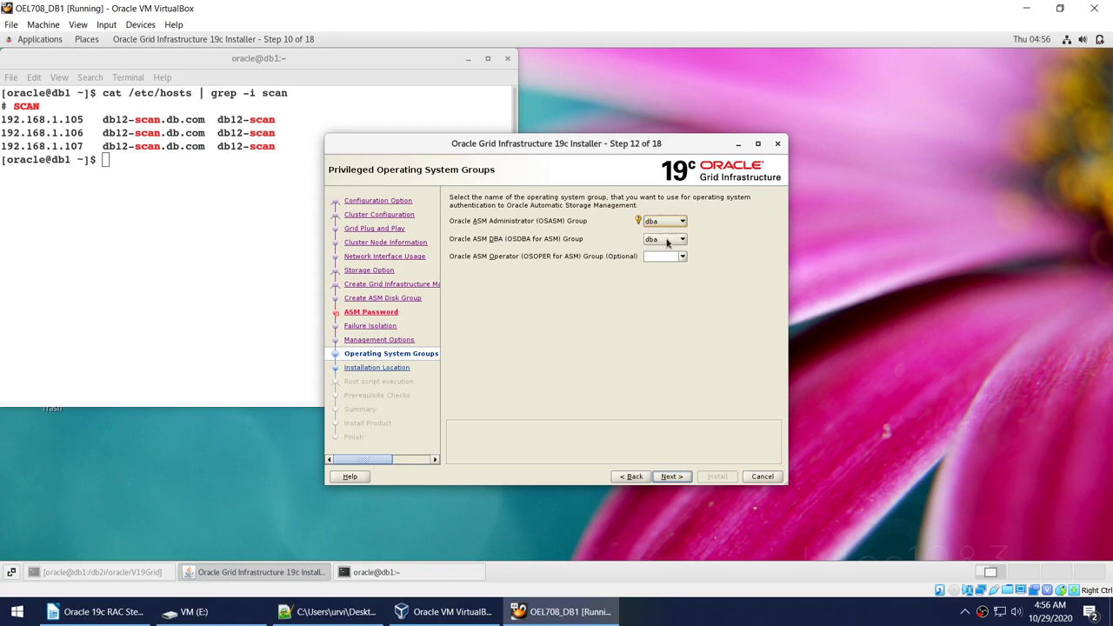
{"action": "left_click", "coordinate": [683, 257]}
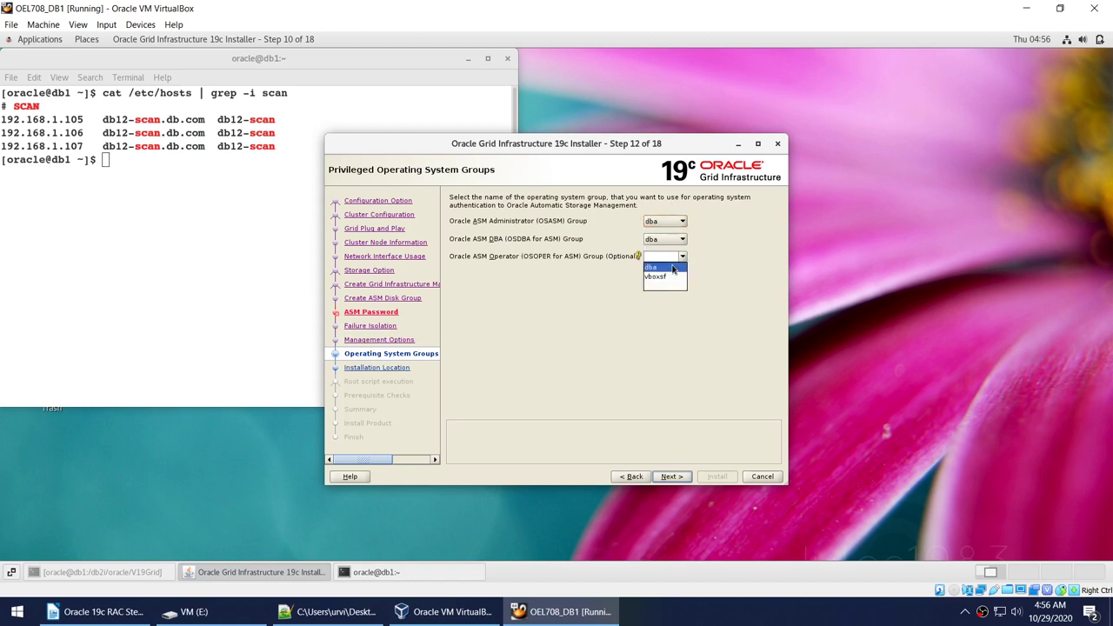
{"action": "left_click", "coordinate": [663, 269]}
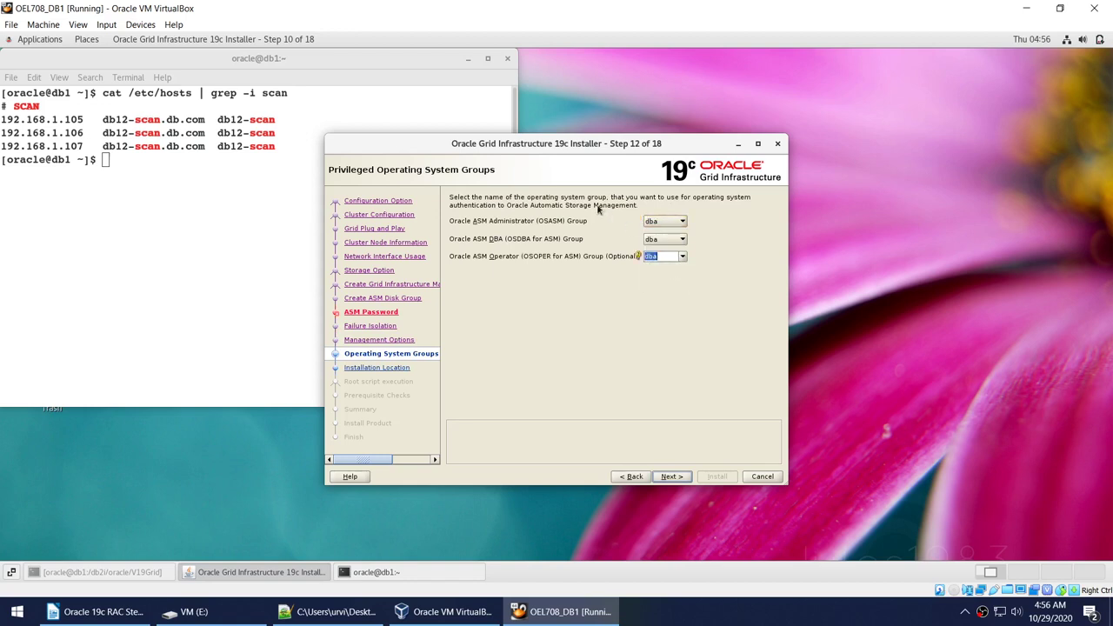
{"action": "left_click", "coordinate": [668, 476]}
{"action": "left_click", "coordinate": [592, 376]}
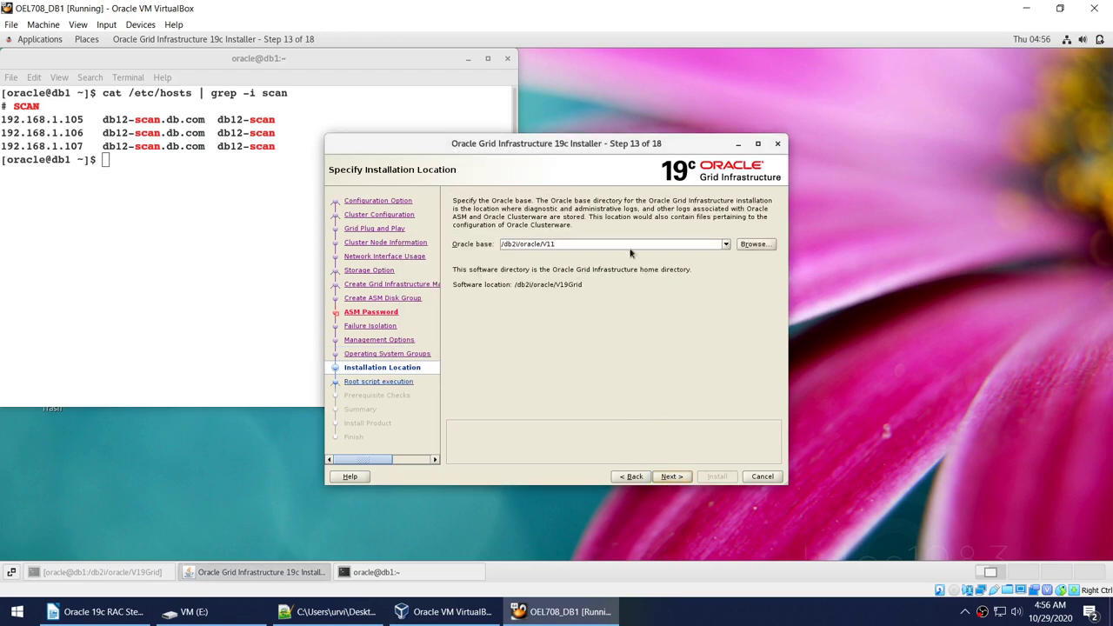
Paste over the Oracle base field, then cd the second terminal into /db2i/oracle.
{"action": "triple_click", "coordinate": [573, 243]}
{"action": "type", "text": "/dev/oracleasm/disks/*"}
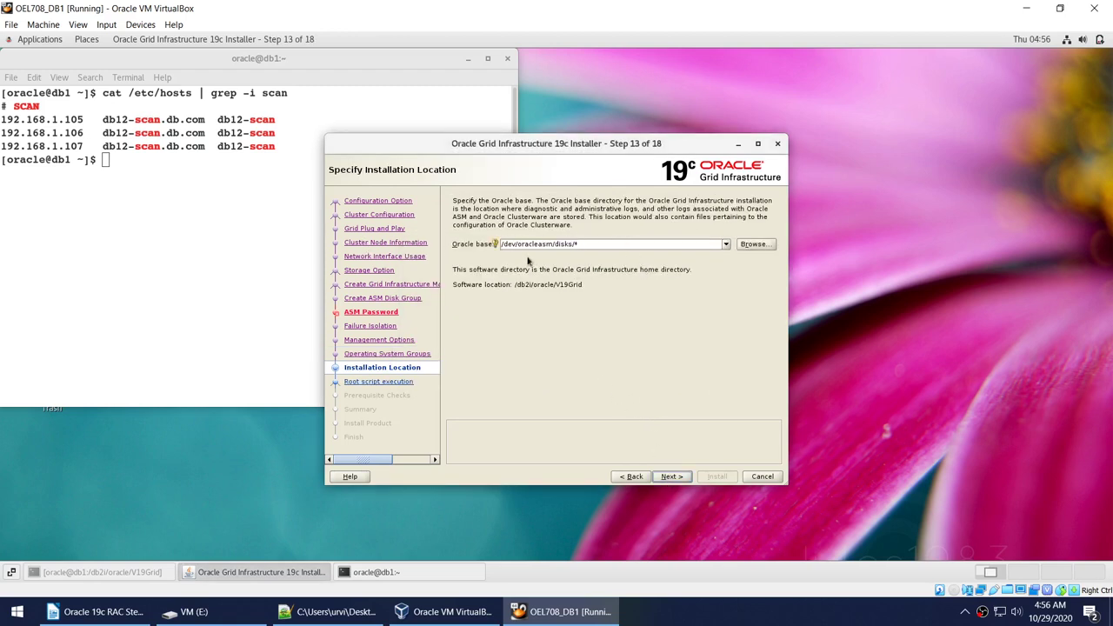
{"action": "left_click", "coordinate": [121, 572]}
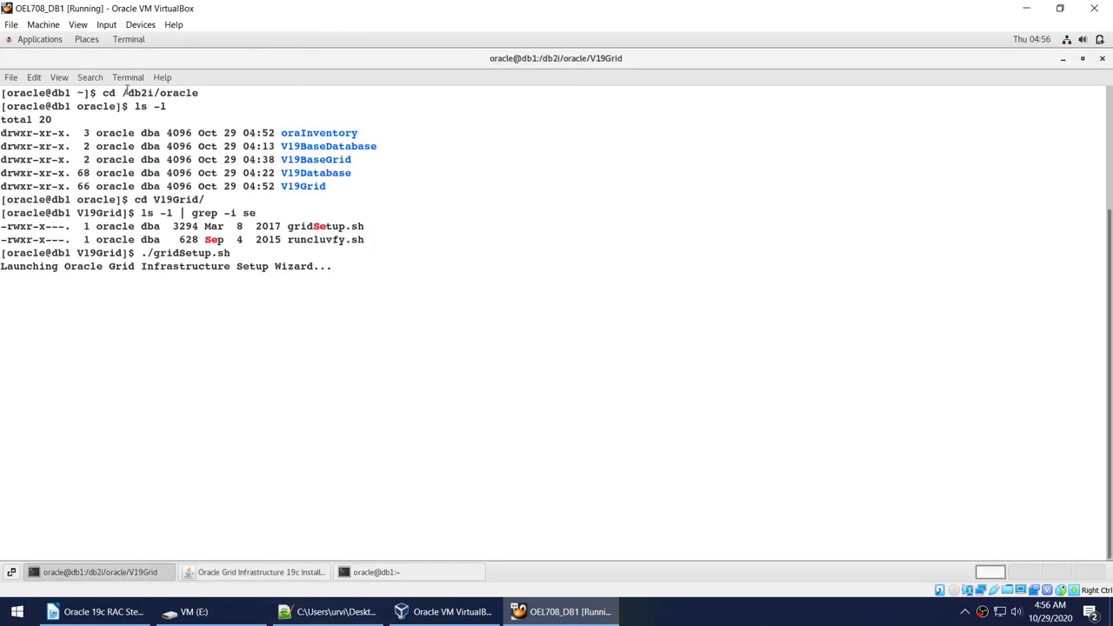
{"action": "left_click_drag", "start_coordinate": [122, 92], "coordinate": [198, 93]}
{"action": "right_click", "coordinate": [187, 93]}
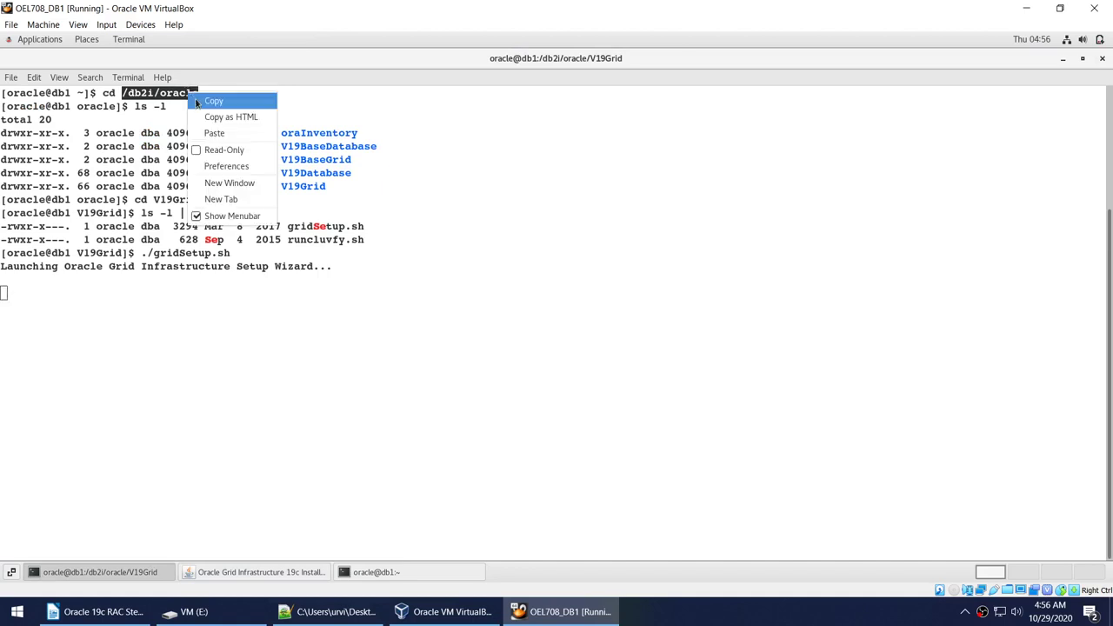
{"action": "left_click", "coordinate": [200, 102]}
{"action": "left_click", "coordinate": [379, 571]}
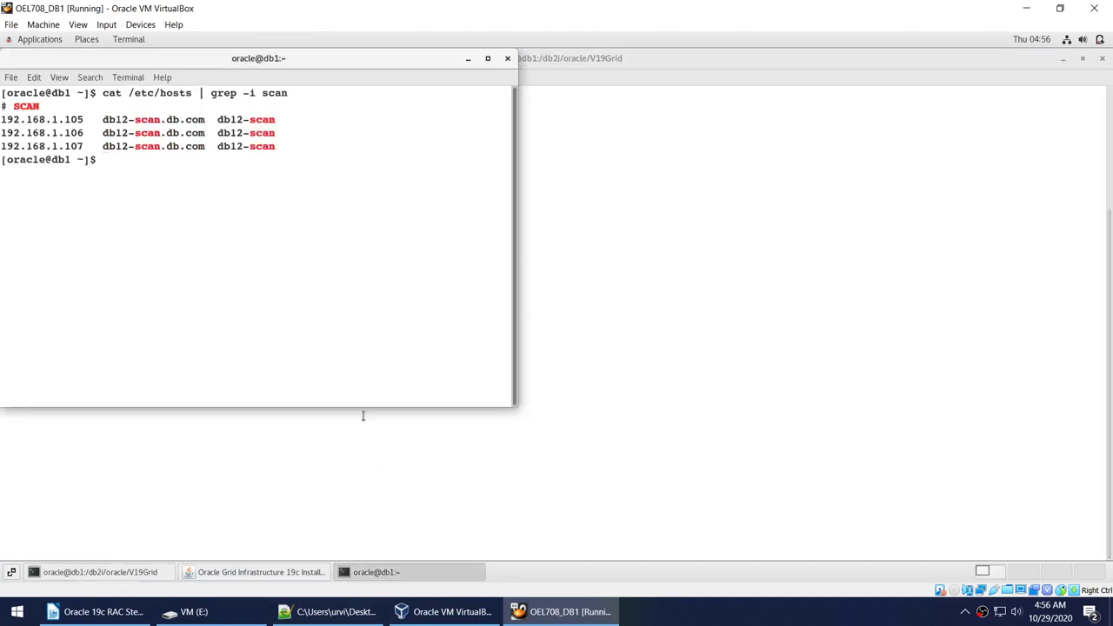
{"action": "type", "text": "cd"}
{"action": "right_click", "coordinate": [360, 268]}
{"action": "left_click", "coordinate": [386, 305]}
{"action": "key", "text": "Return"}
Enter the empty V19BaseGrid directory and print its full path with pwd.
{"action": "type", "text": "ls -l"}
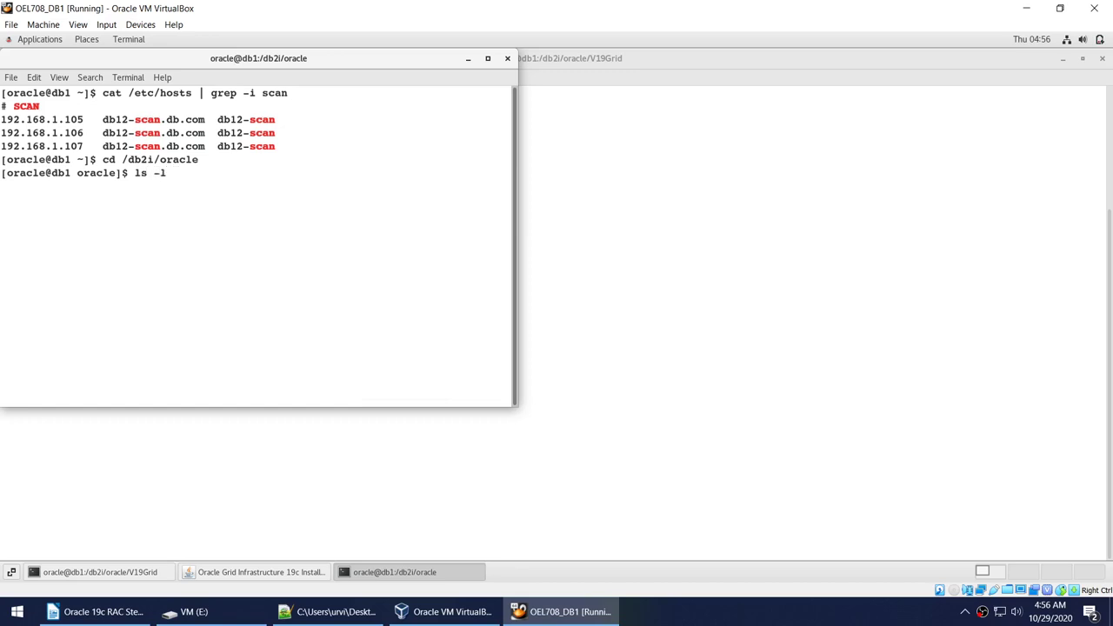
{"action": "key", "text": "Return"}
{"action": "double_click", "coordinate": [322, 226]}
{"action": "right_click", "coordinate": [322, 227]}
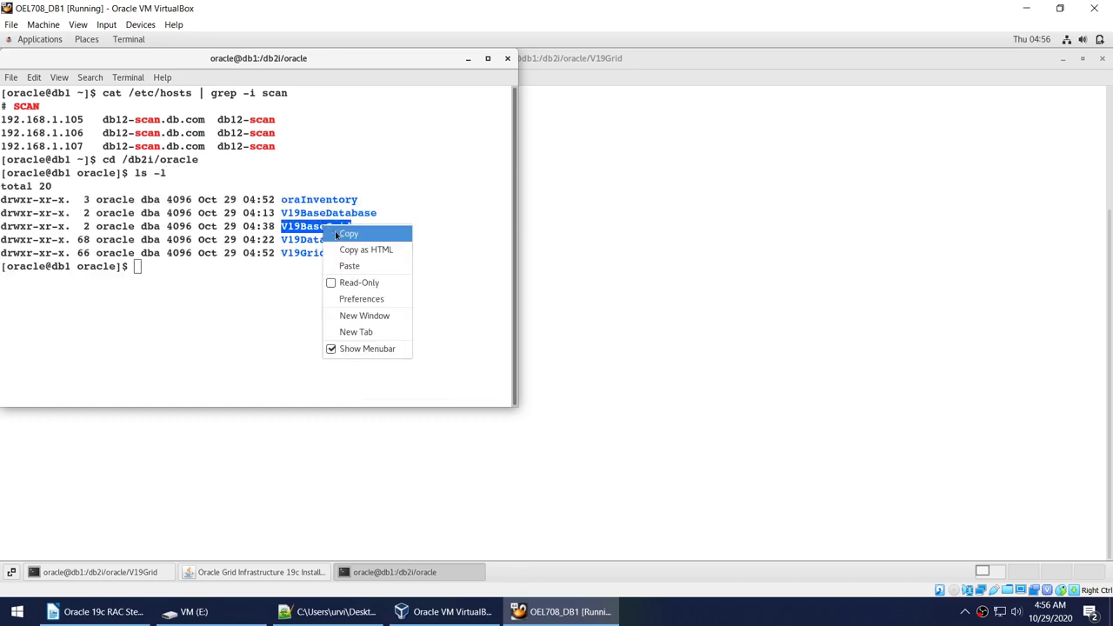
{"action": "left_click", "coordinate": [336, 234]}
{"action": "type", "text": "cd"}
{"action": "right_click", "coordinate": [430, 243]}
{"action": "left_click", "coordinate": [447, 276]}
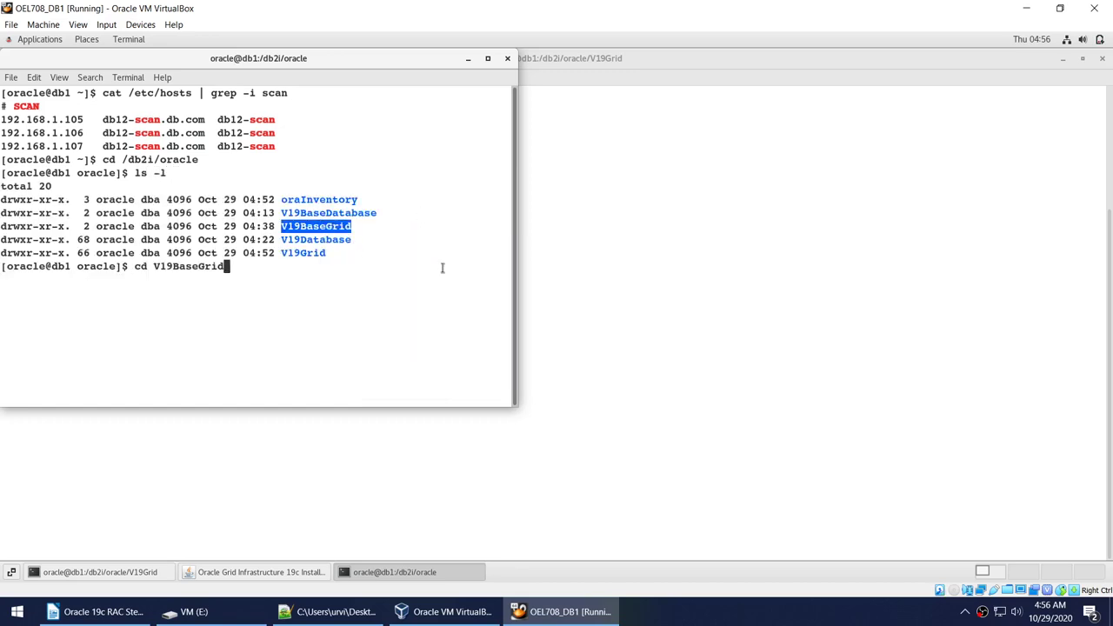
{"action": "key", "text": "Return"}
{"action": "type", "text": "ls -l"}
{"action": "key", "text": "Return"}
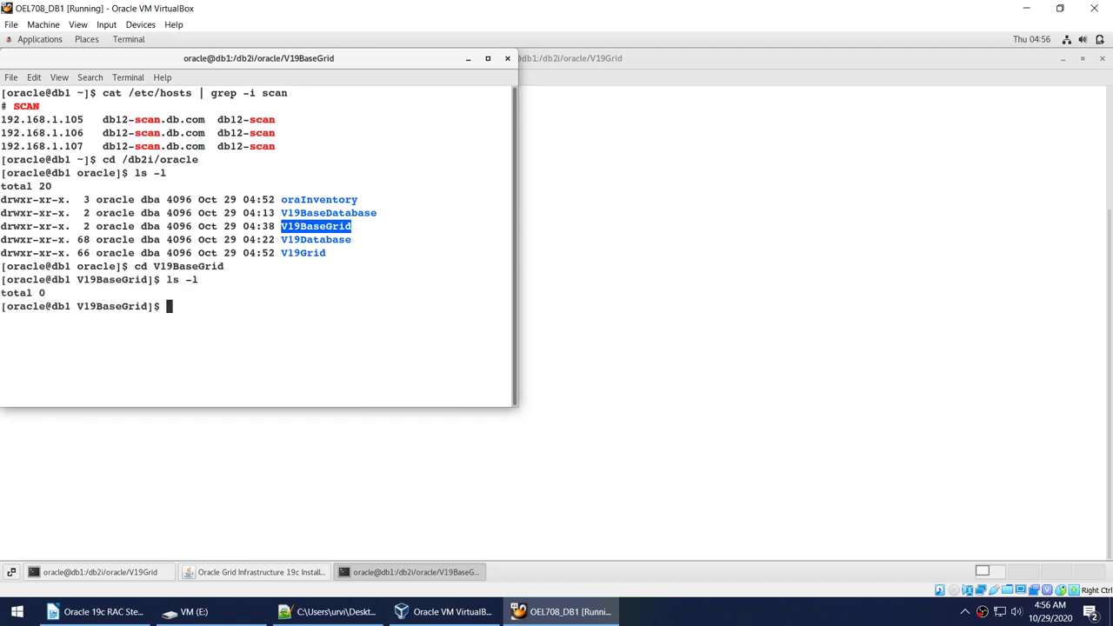
{"action": "type", "text": "pwd"}
{"action": "key", "text": "Return"}
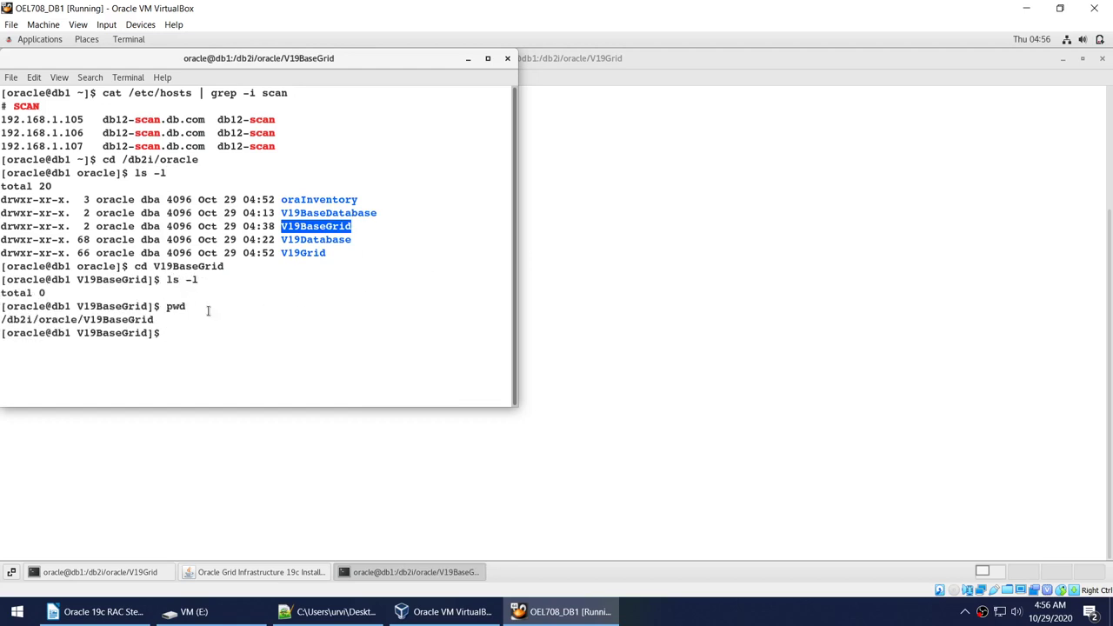
Set the Oracle base to /db2i/oracle/V19BaseGrid and continue to Create Inventory.
{"action": "double_click", "coordinate": [143, 311]}
{"action": "triple_click", "coordinate": [141, 319]}
{"action": "right_click", "coordinate": [137, 318]}
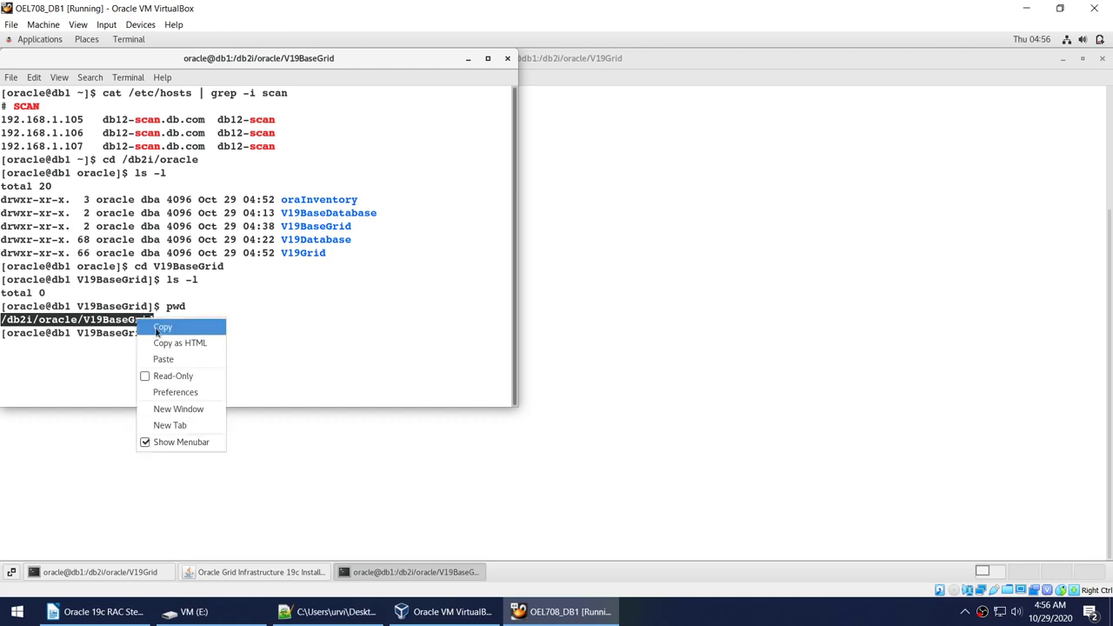
{"action": "left_click", "coordinate": [159, 326]}
{"action": "left_click", "coordinate": [227, 571]}
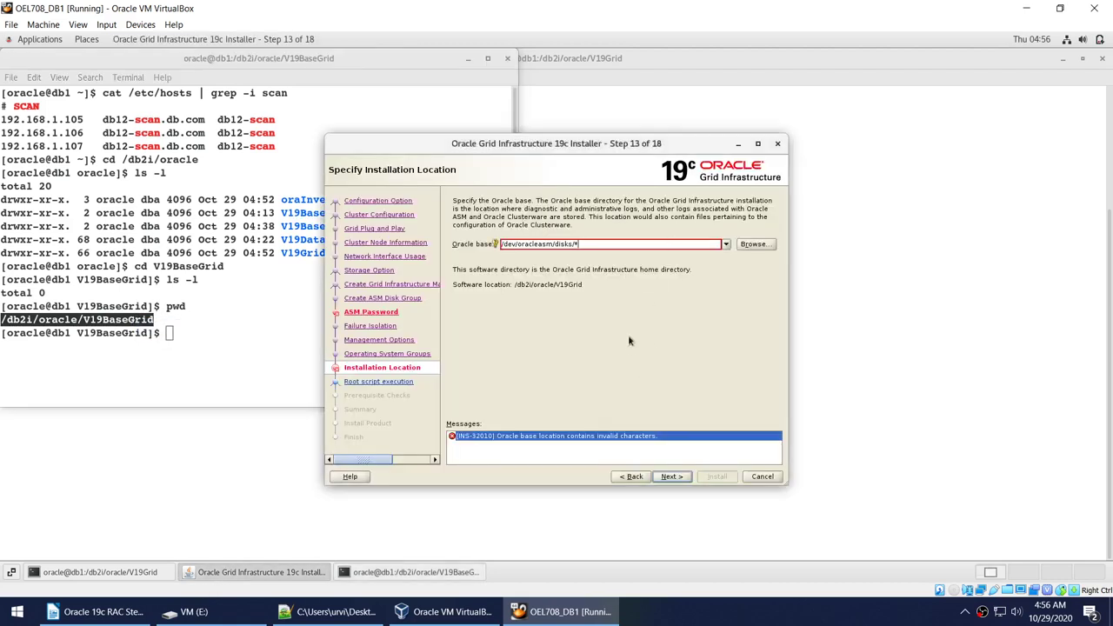
{"action": "key", "text": "ctrl+v"}
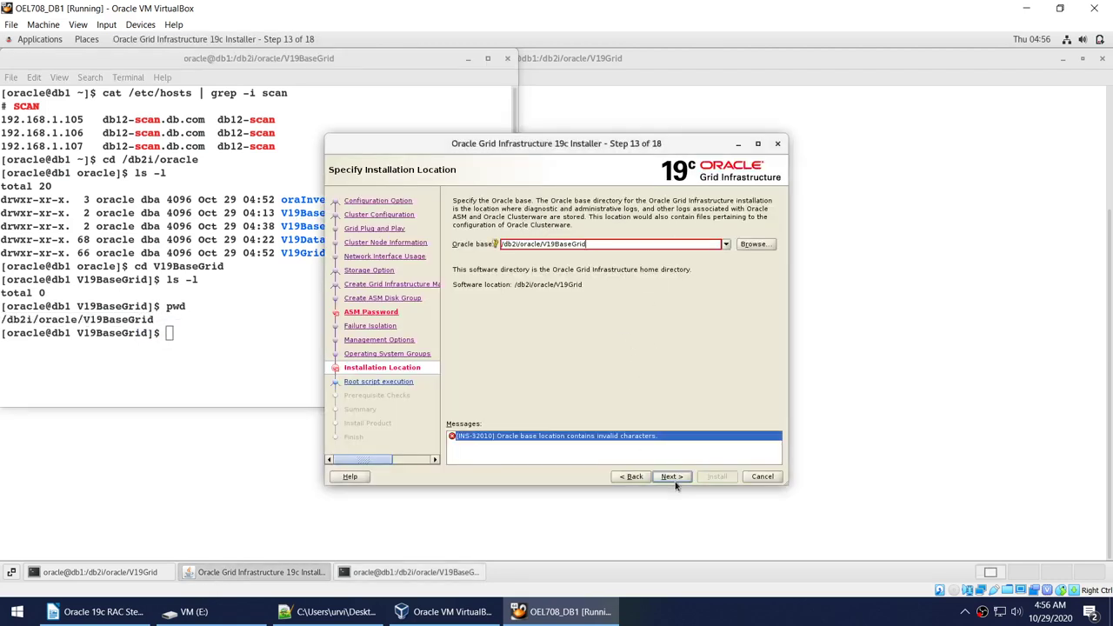
{"action": "left_click", "coordinate": [672, 476]}
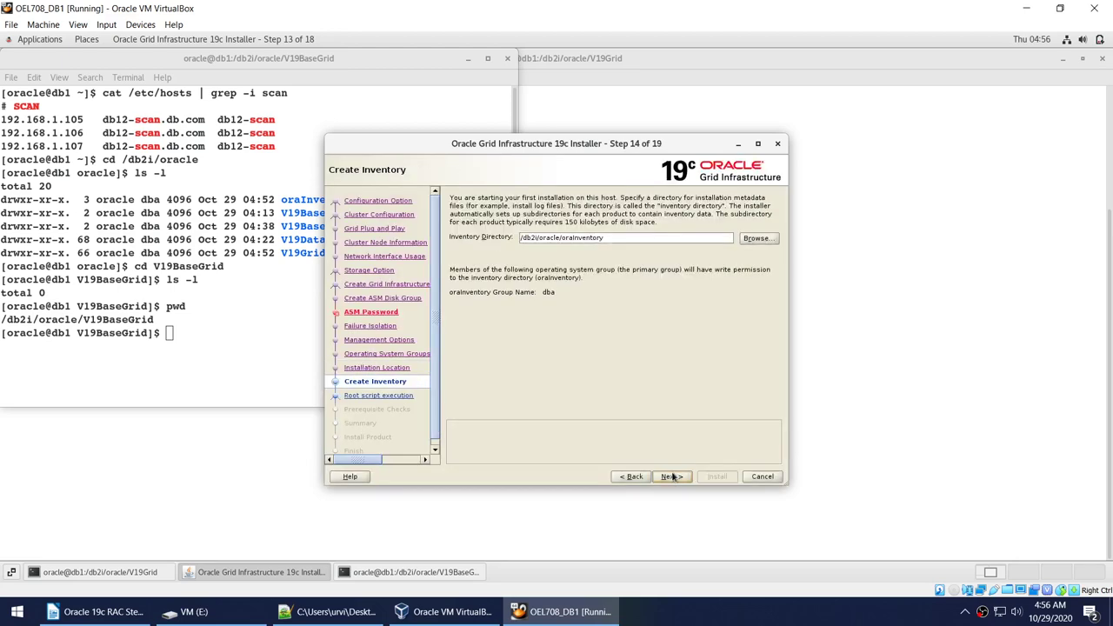
Keep the /db2i/oracle/oraInventory directory despite INS-32047 and run prerequisite checks with root scripts manual.
{"action": "left_click", "coordinate": [672, 476]}
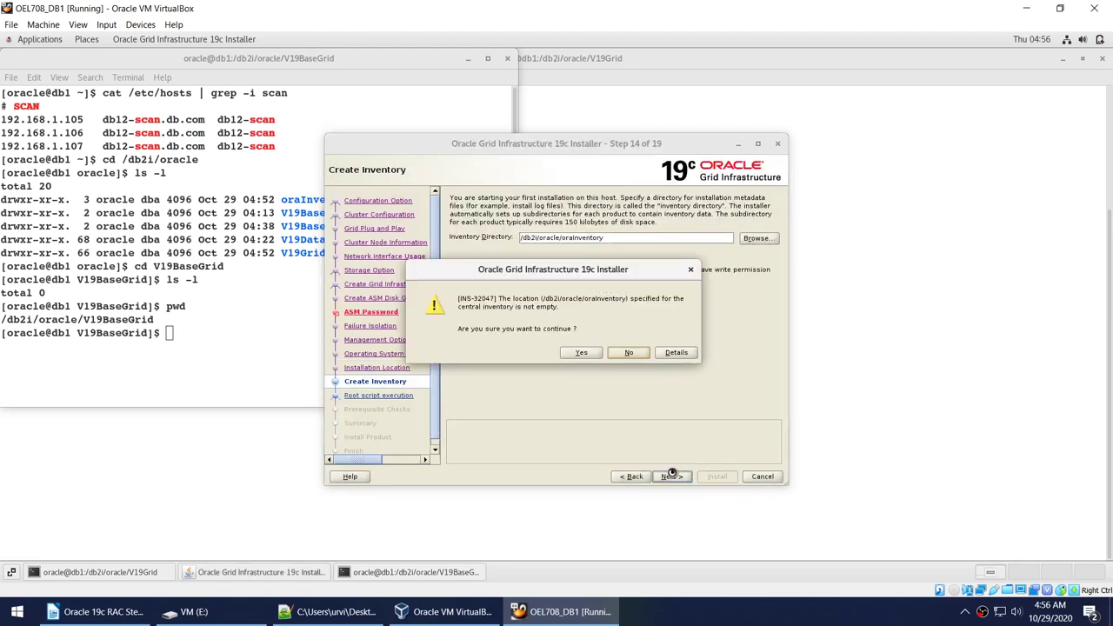
{"action": "left_click", "coordinate": [580, 352]}
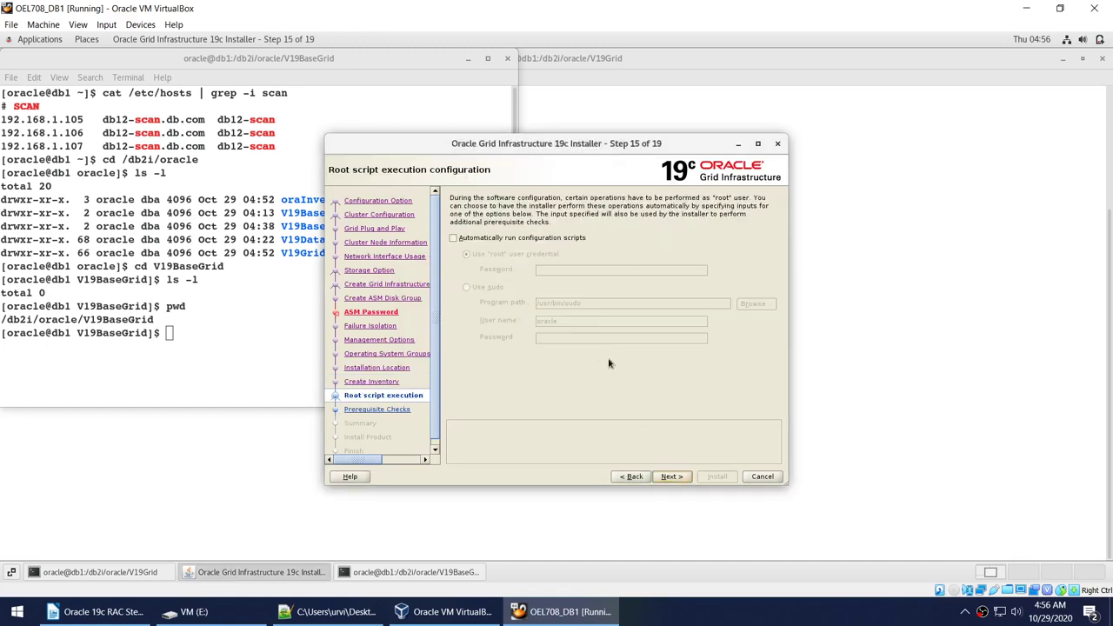
{"action": "left_click", "coordinate": [672, 476]}
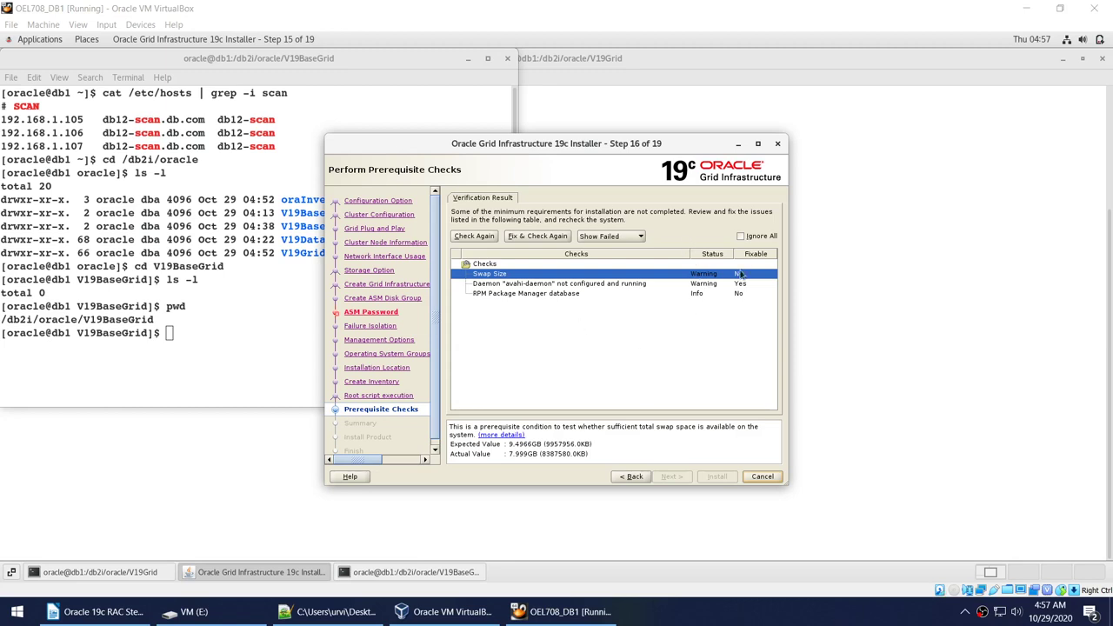
Ignore the Swap Size and avahi-daemon prerequisite warnings and confirm INS-13016.
{"action": "left_click", "coordinate": [753, 237]}
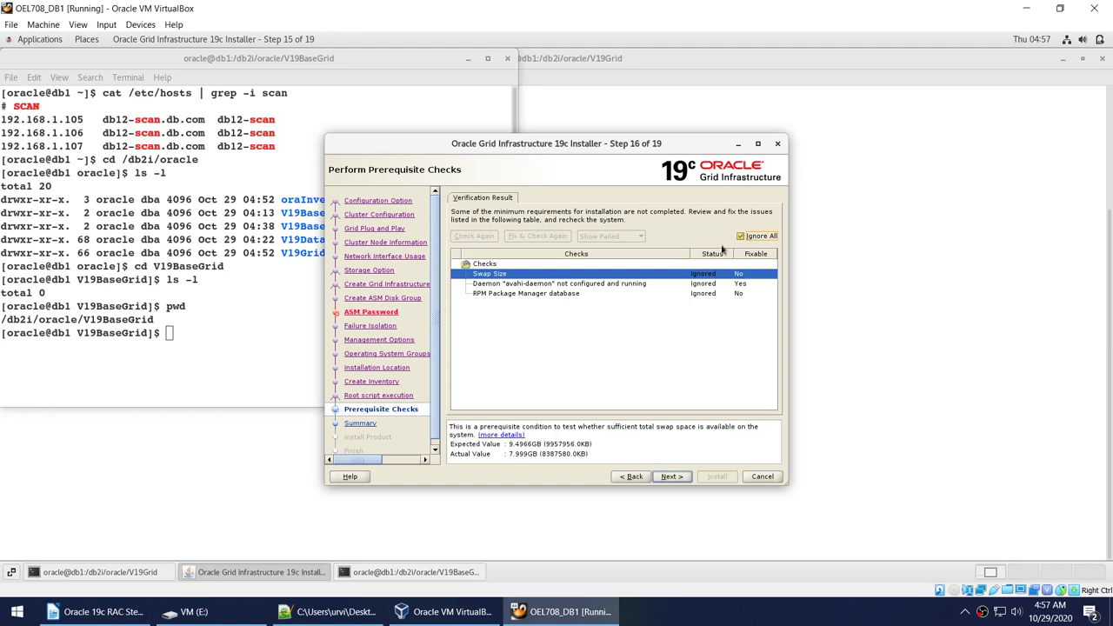
{"action": "left_click", "coordinate": [683, 476]}
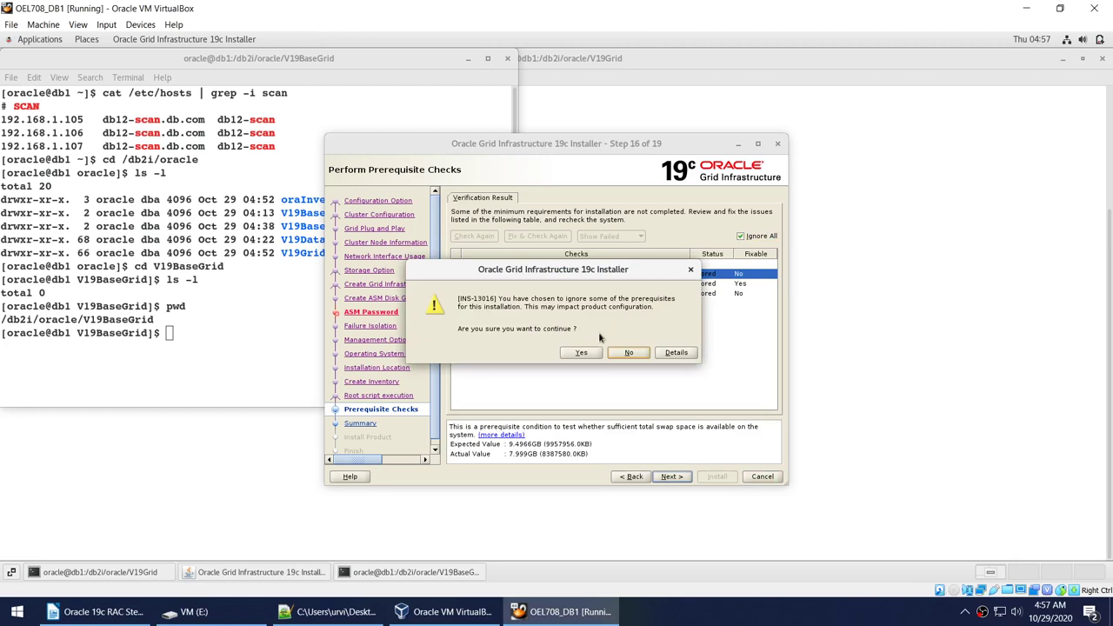
{"action": "left_click", "coordinate": [580, 351]}
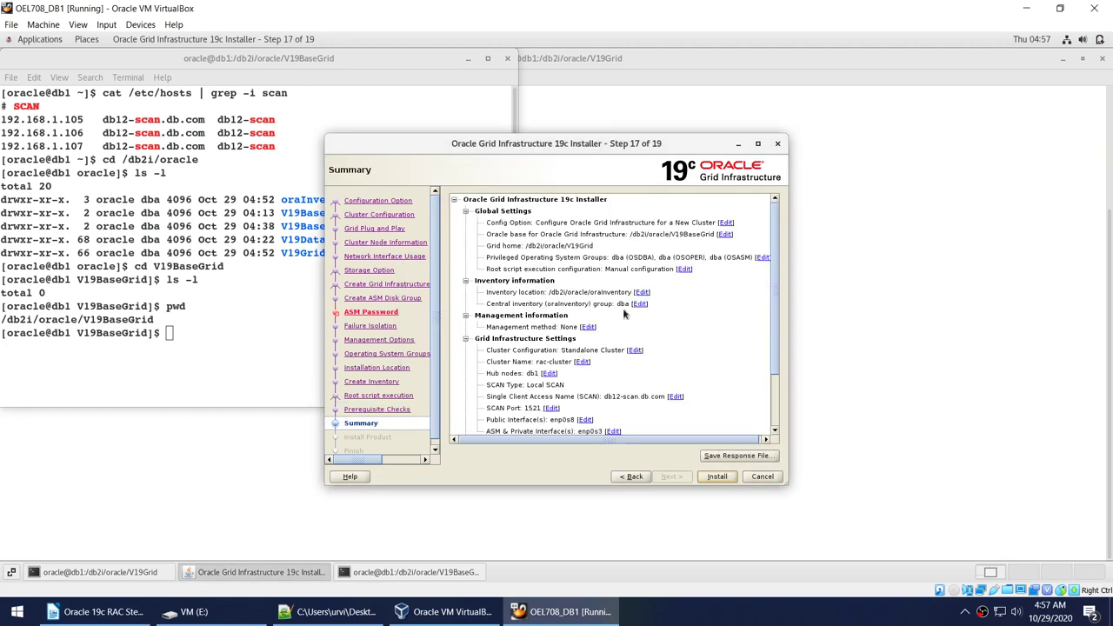
Save the settings to response file grid.rsp, then start the installation.
{"action": "left_click", "coordinate": [756, 459]}
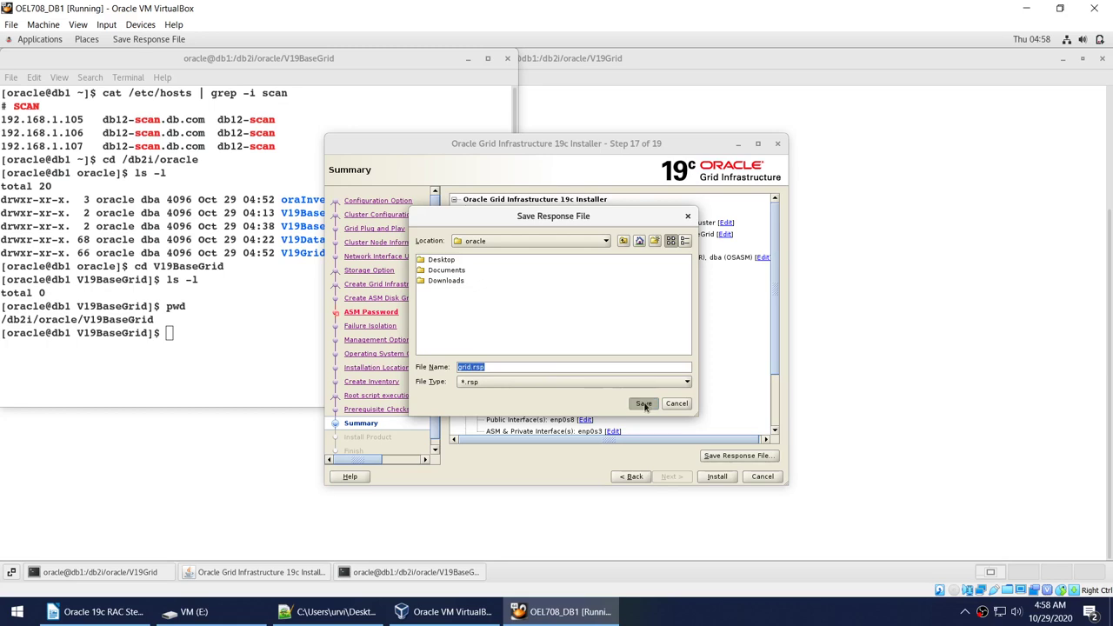
{"action": "left_click", "coordinate": [643, 403]}
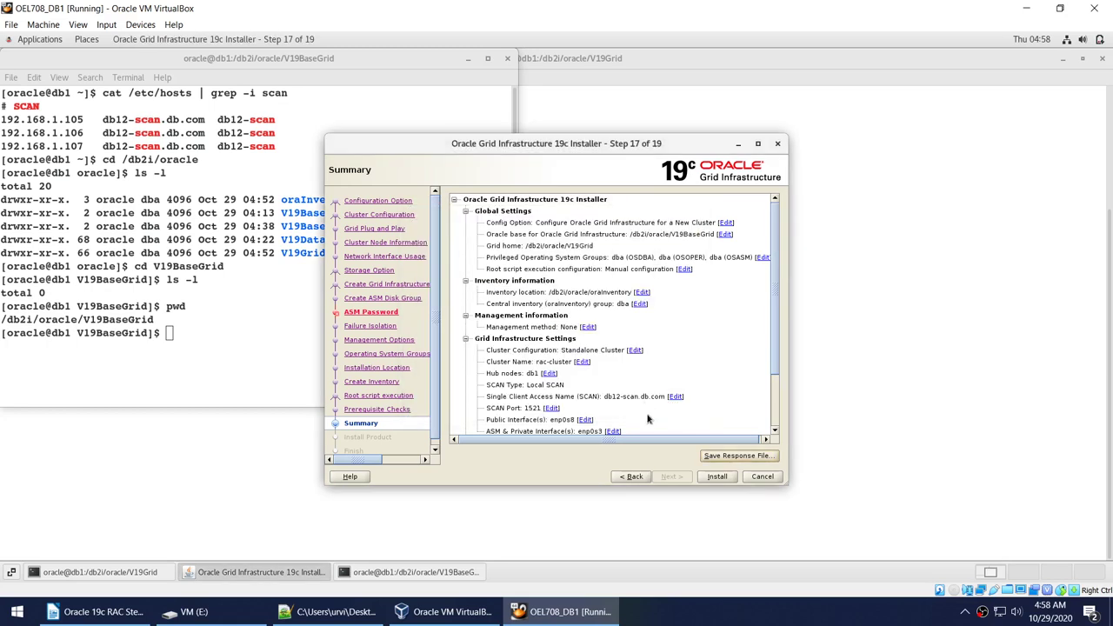
{"action": "left_click", "coordinate": [717, 480]}
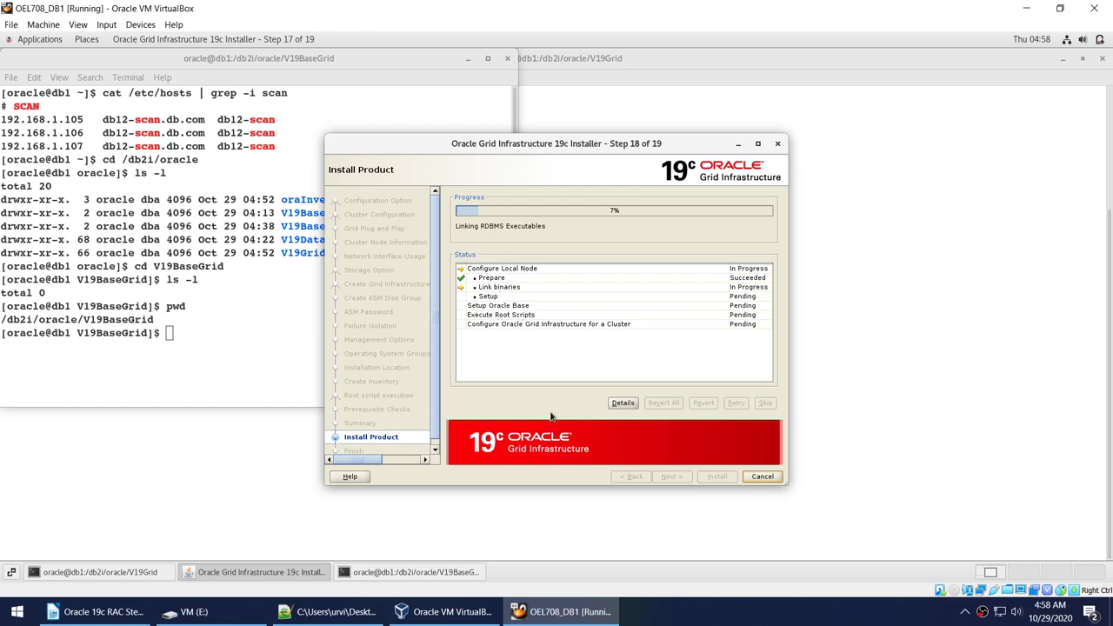
Copy the orainstRoot.sh script path and open a new terminal from the desktop.
{"action": "left_click", "coordinate": [689, 620]}
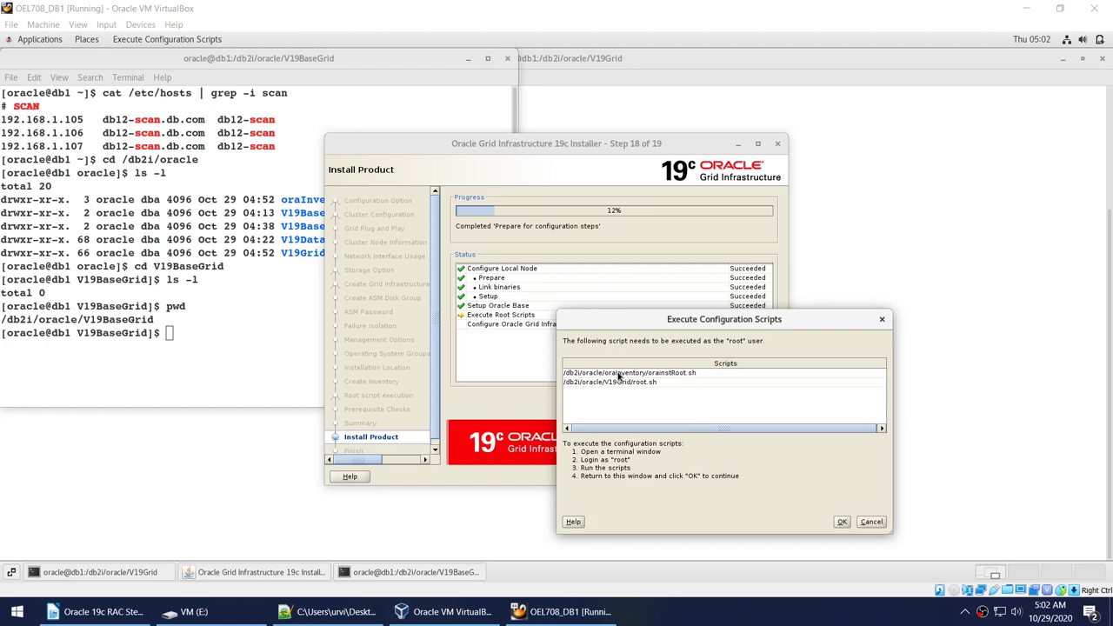
{"action": "double_click", "coordinate": [619, 376]}
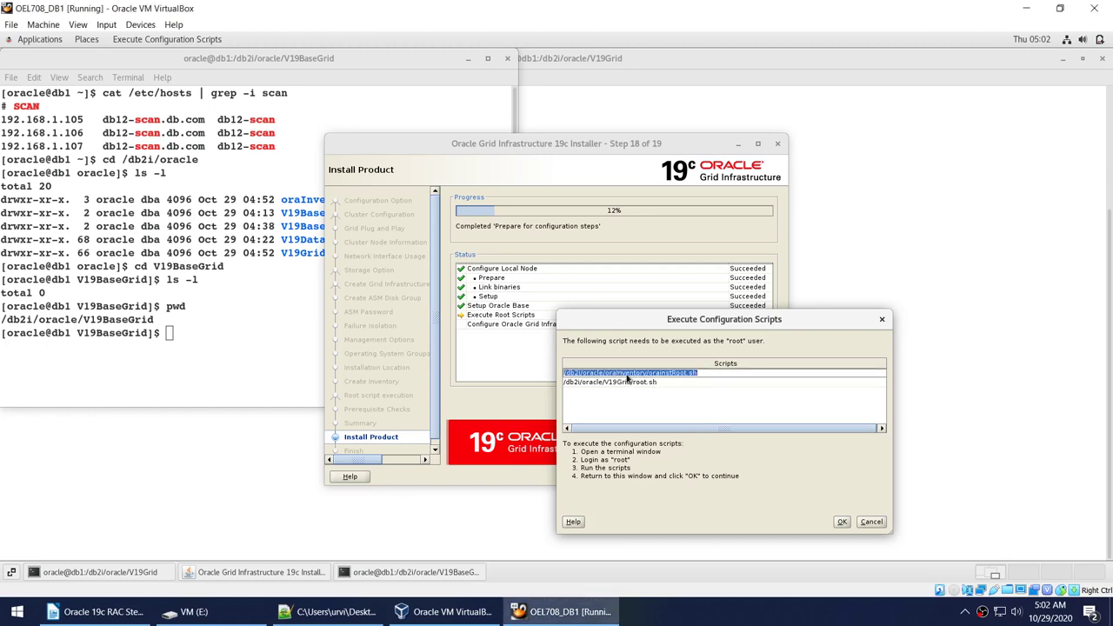
{"action": "left_click", "coordinate": [1061, 59]}
{"action": "right_click", "coordinate": [851, 88]}
{"action": "left_click", "coordinate": [895, 199]}
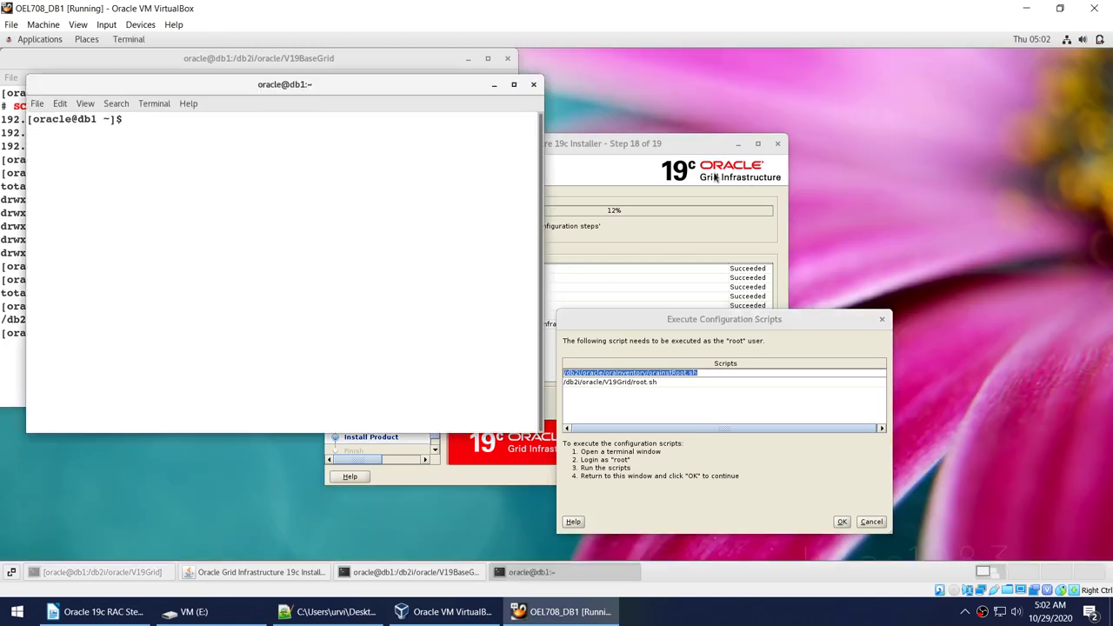
Switch to root with sudo su - root and run the pasted orainstRoot.sh script.
{"action": "type", "text": "sudo su - root"}
{"action": "key", "text": "Return"}
{"action": "key", "text": "Return"}
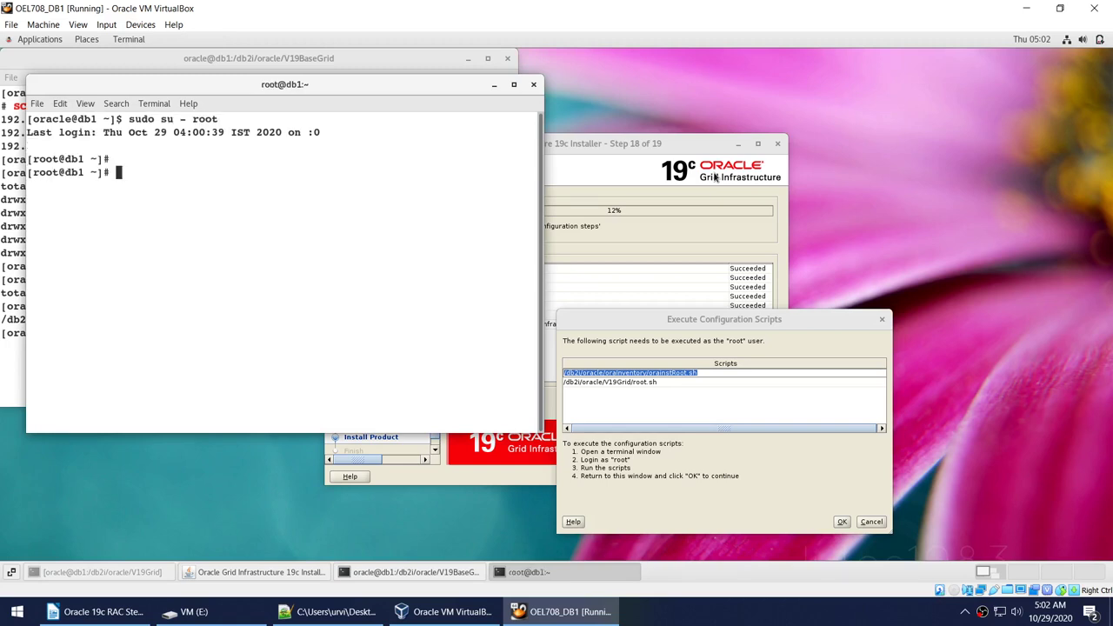
{"action": "type", "text": "clear"}
{"action": "key", "text": "Return"}
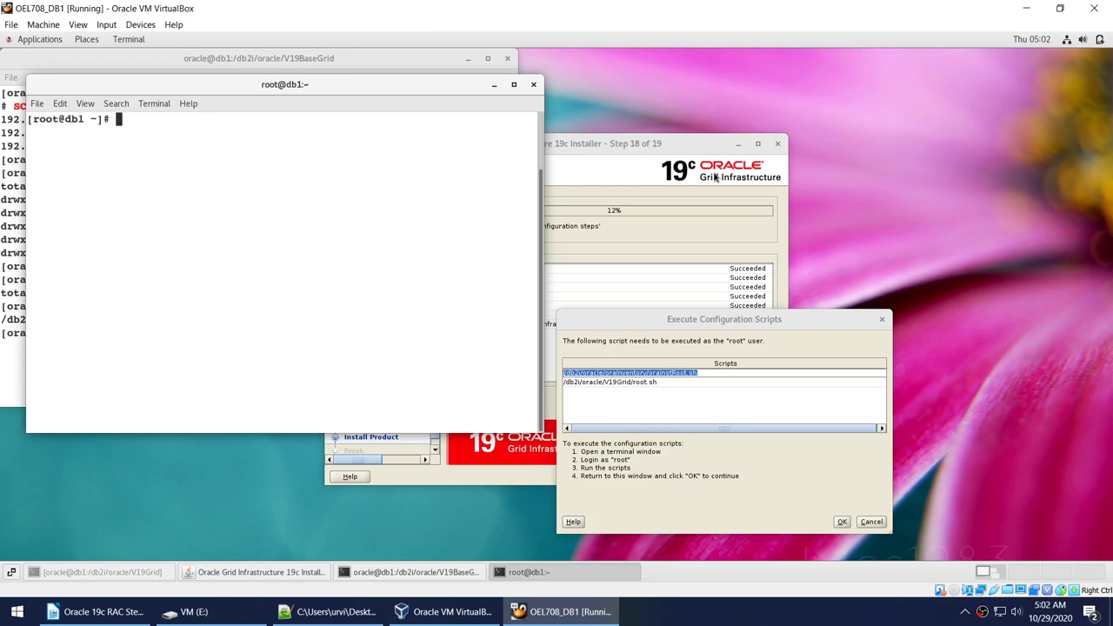
{"action": "right_click", "coordinate": [338, 173]}
{"action": "left_click", "coordinate": [368, 209]}
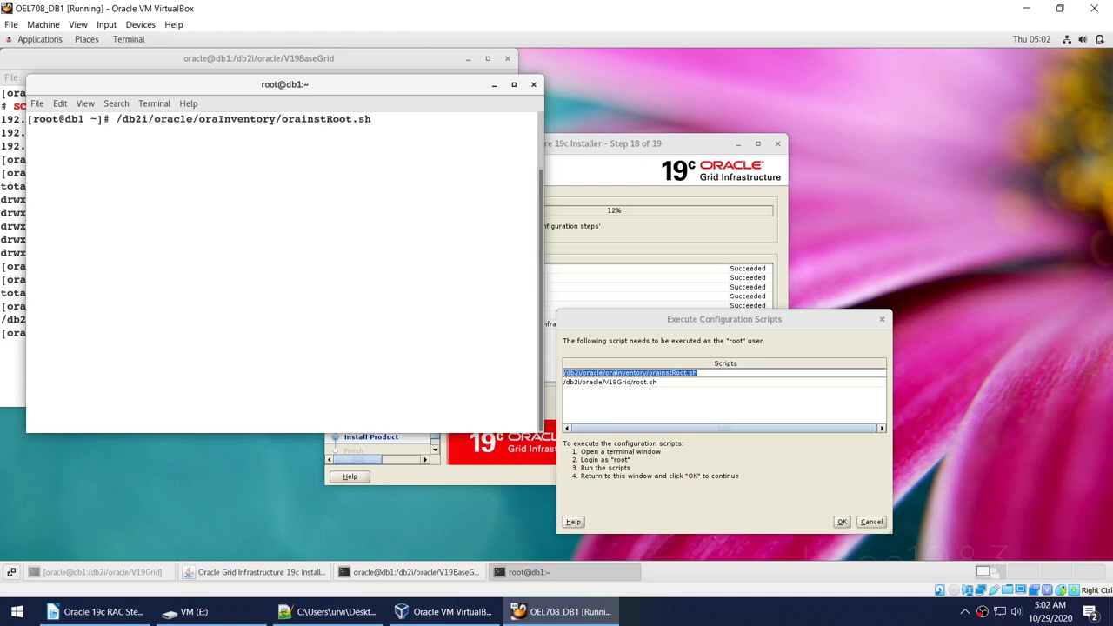
{"action": "key", "text": "Return"}
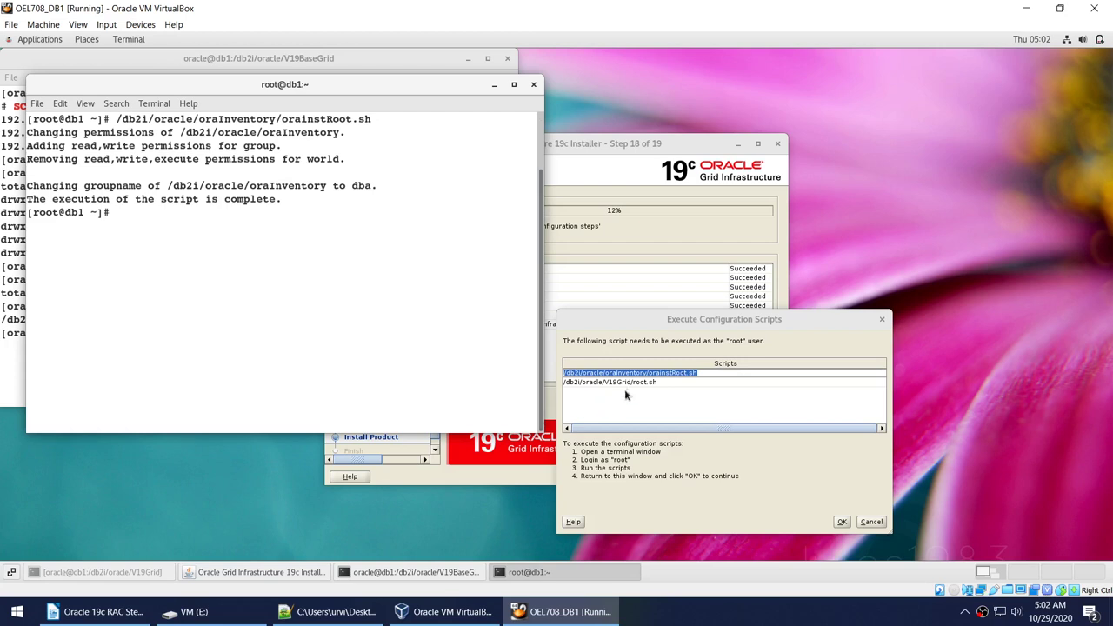
Copy the root.sh path from the installer dialog, run it as root, and maximize the terminal.
{"action": "left_click", "coordinate": [628, 390]}
{"action": "left_click", "coordinate": [639, 383]}
{"action": "key", "text": "ctrl+a"}
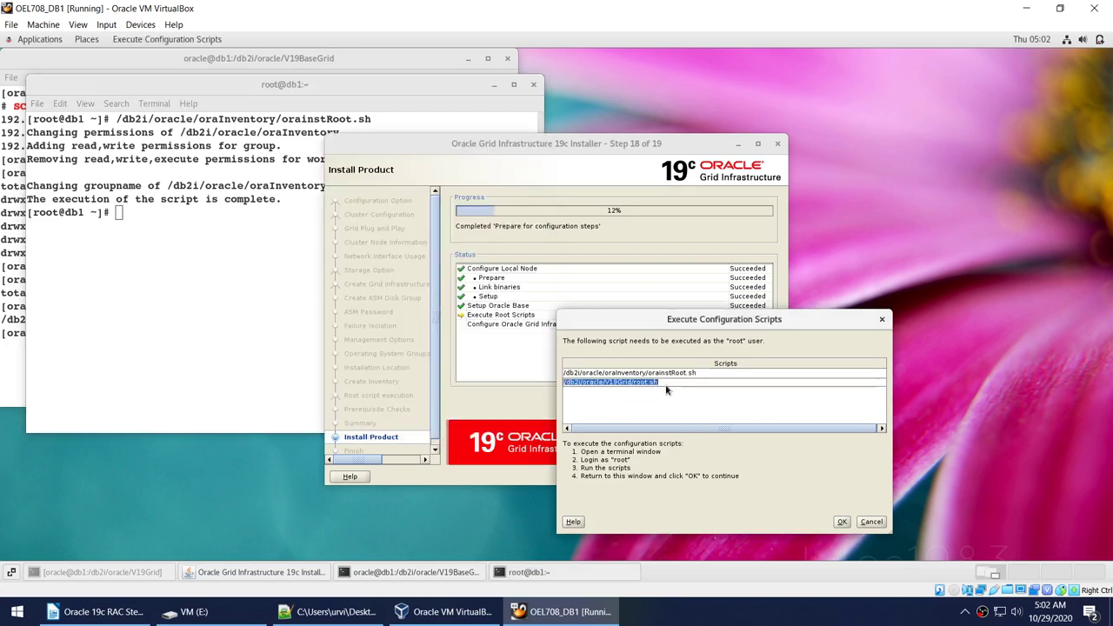
{"action": "left_click", "coordinate": [248, 271]}
{"action": "right_click", "coordinate": [247, 271]}
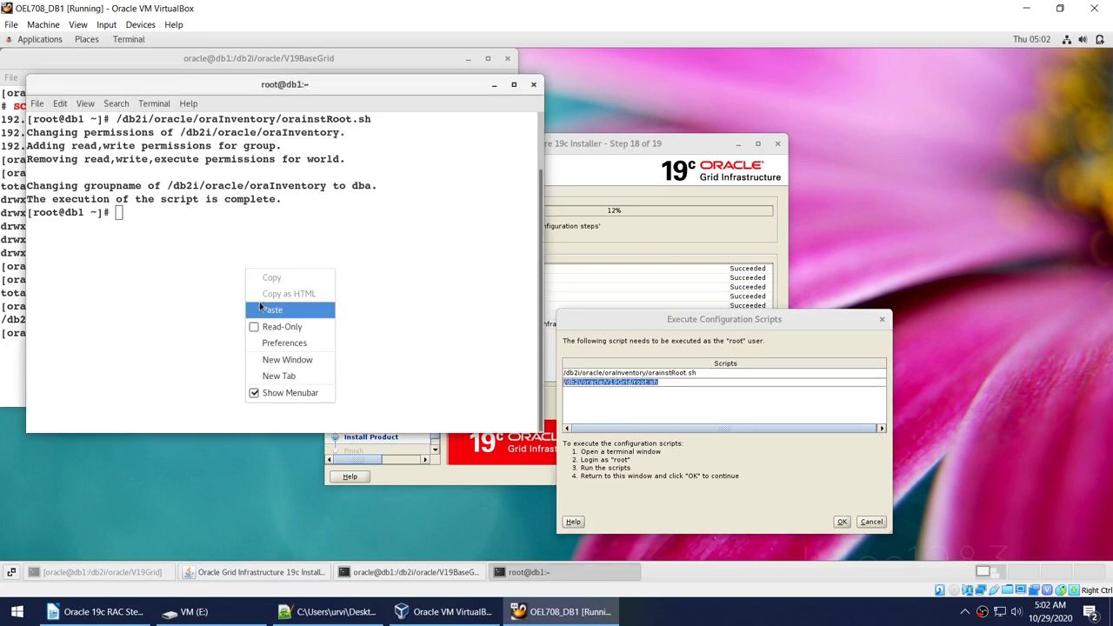
{"action": "left_click", "coordinate": [265, 308]}
{"action": "key", "text": "Return"}
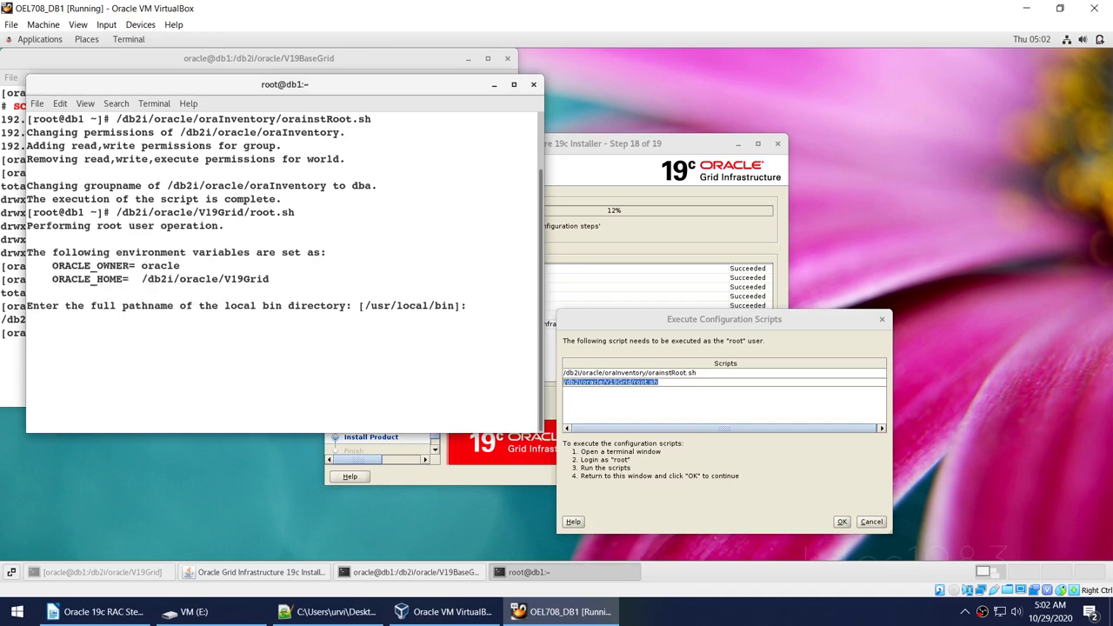
{"action": "left_click", "coordinate": [513, 87]}
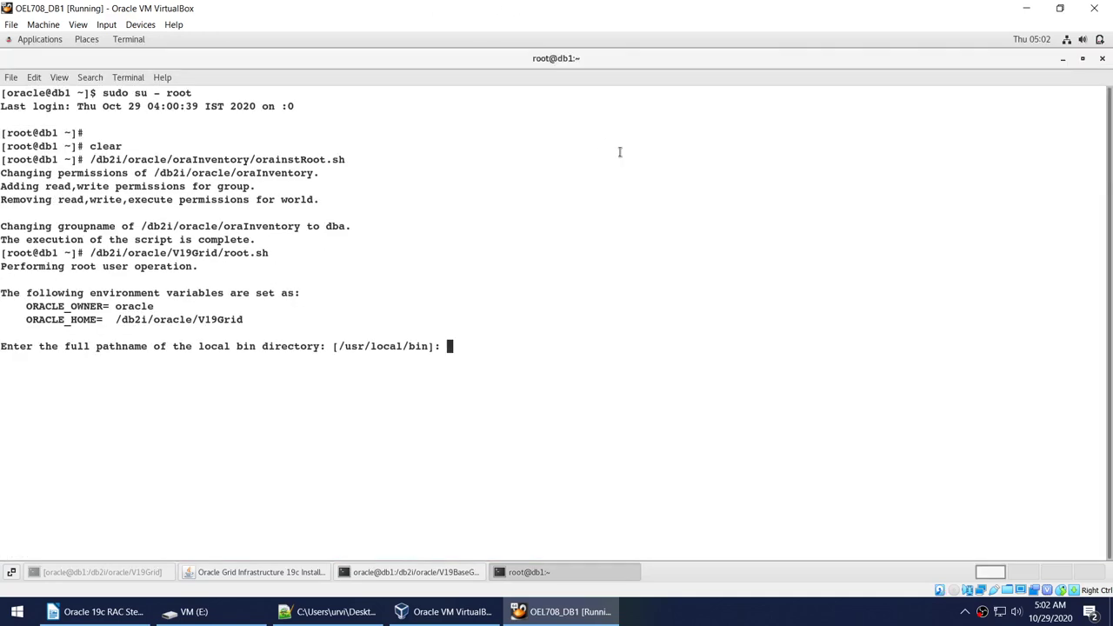
Accept the default /usr/local/bin directory and copy the rootcrs log file path.
{"action": "key", "text": "Return"}
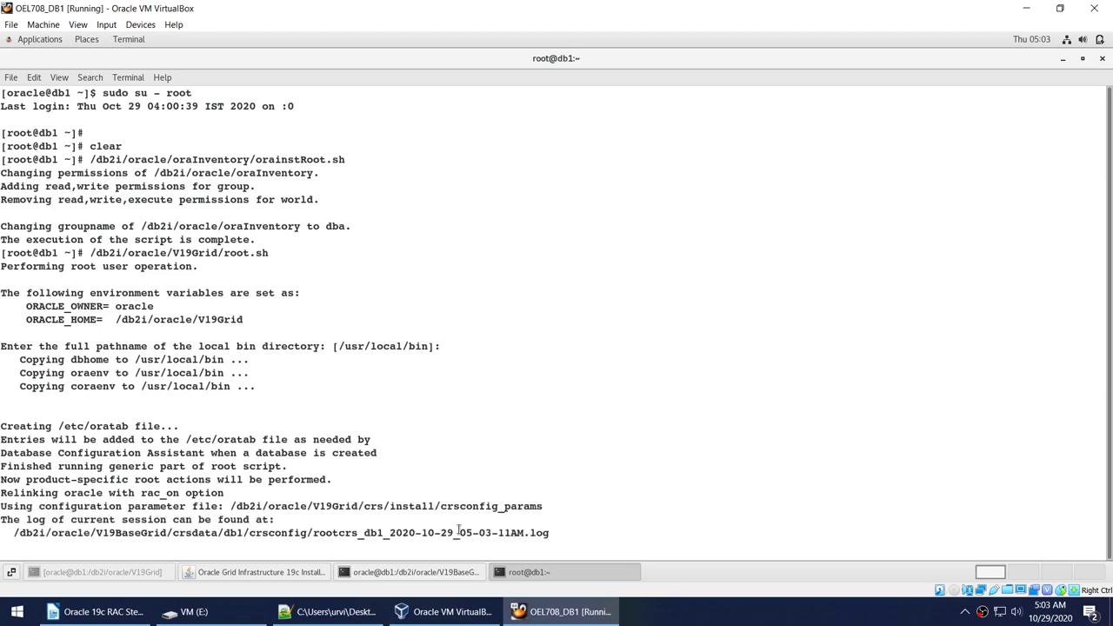
{"action": "double_click", "coordinate": [459, 530]}
{"action": "right_click", "coordinate": [460, 530]}
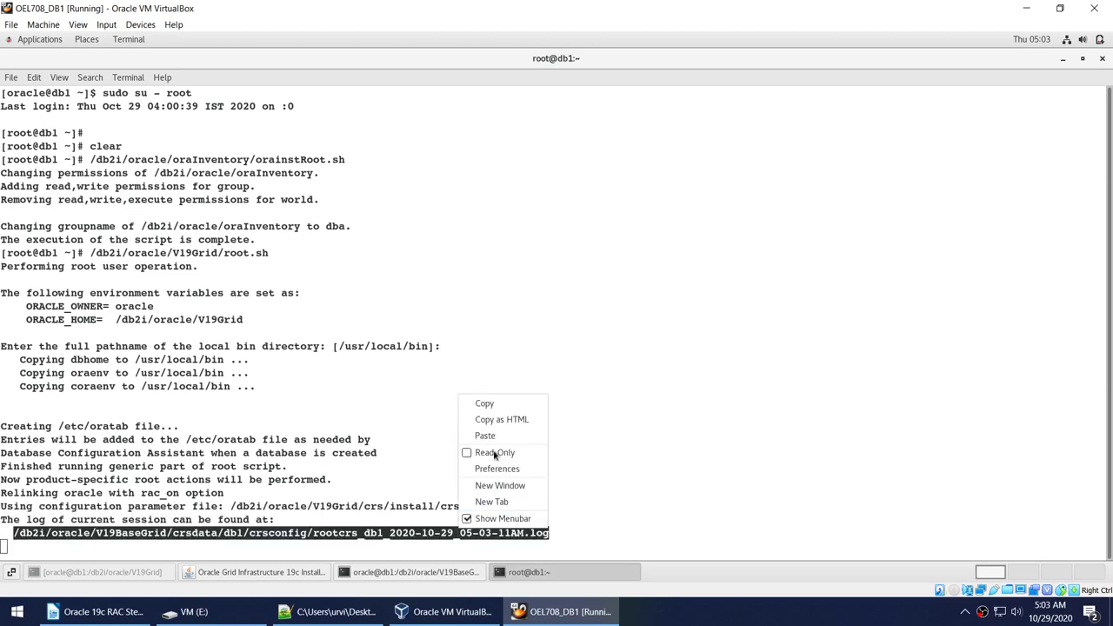
{"action": "left_click", "coordinate": [488, 404]}
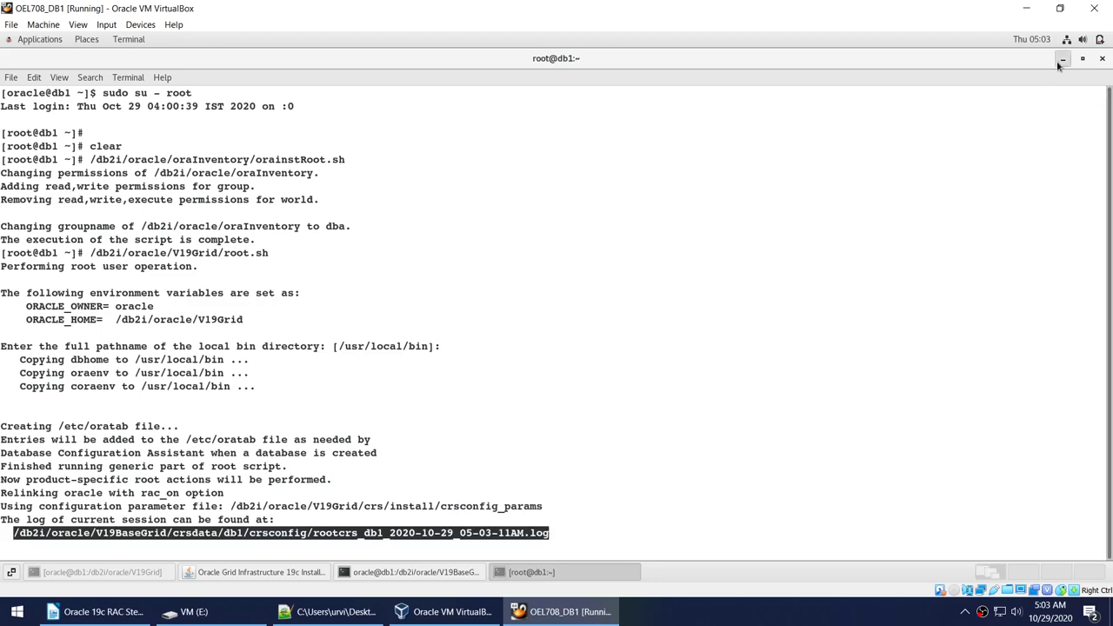
Minimize the root terminal and open a new maximized terminal from the desktop.
{"action": "left_click", "coordinate": [1061, 59]}
{"action": "right_click", "coordinate": [857, 137]}
{"action": "left_click", "coordinate": [857, 248]}
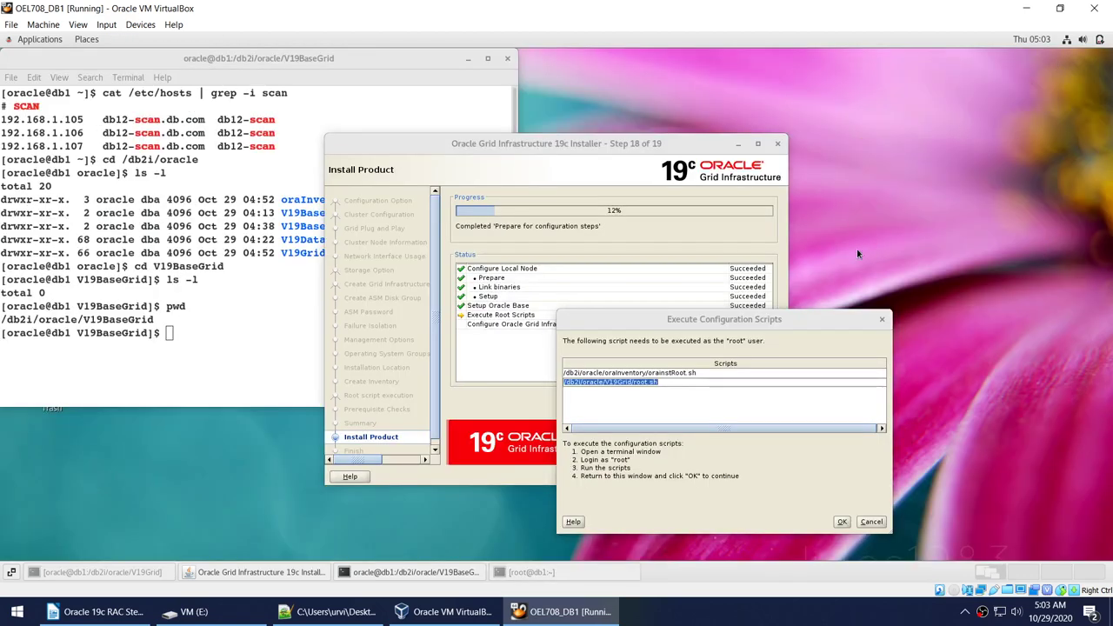
{"action": "left_click", "coordinate": [513, 87]}
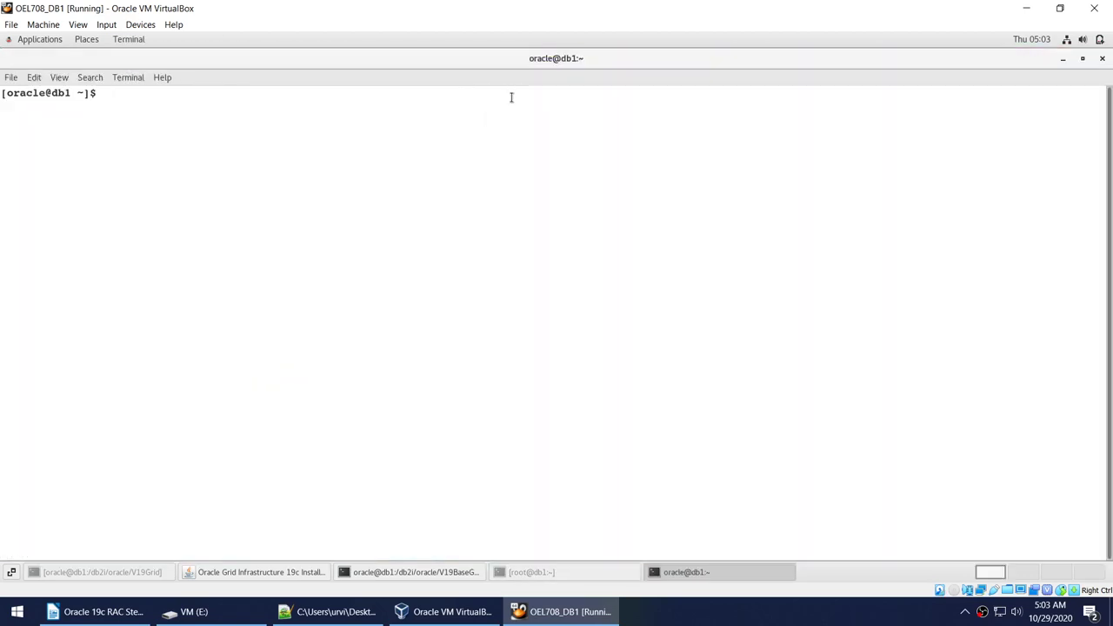
Follow the rootcrs log live with tail -f and the pasted log path.
{"action": "type", "text": "tail -f"}
{"action": "right_click", "coordinate": [476, 136]}
{"action": "left_click", "coordinate": [498, 178]}
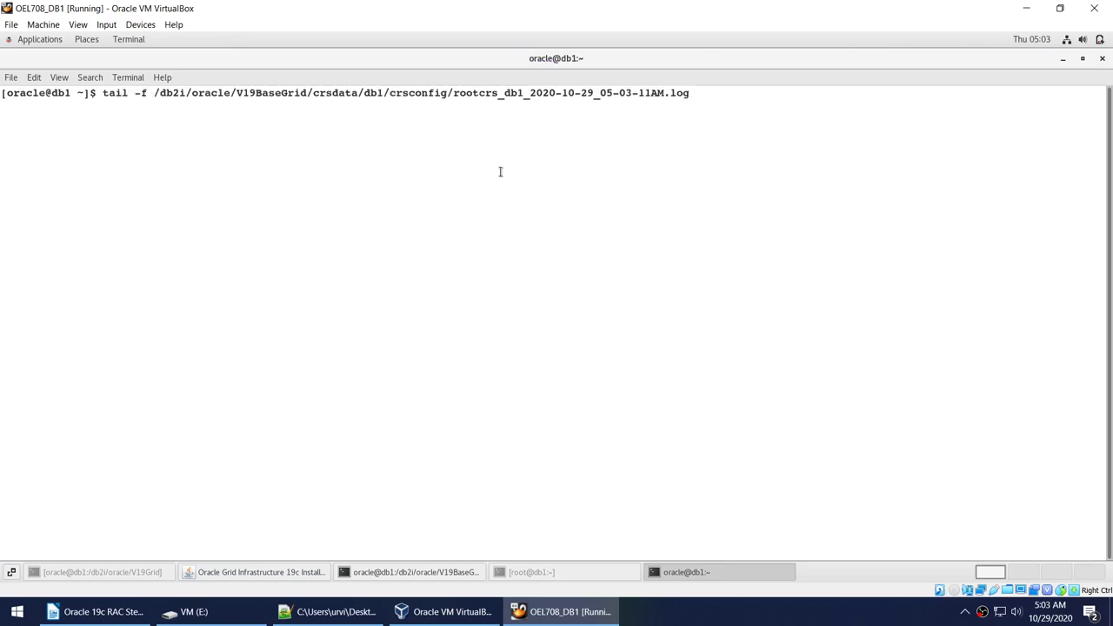
{"action": "key", "text": "Return"}
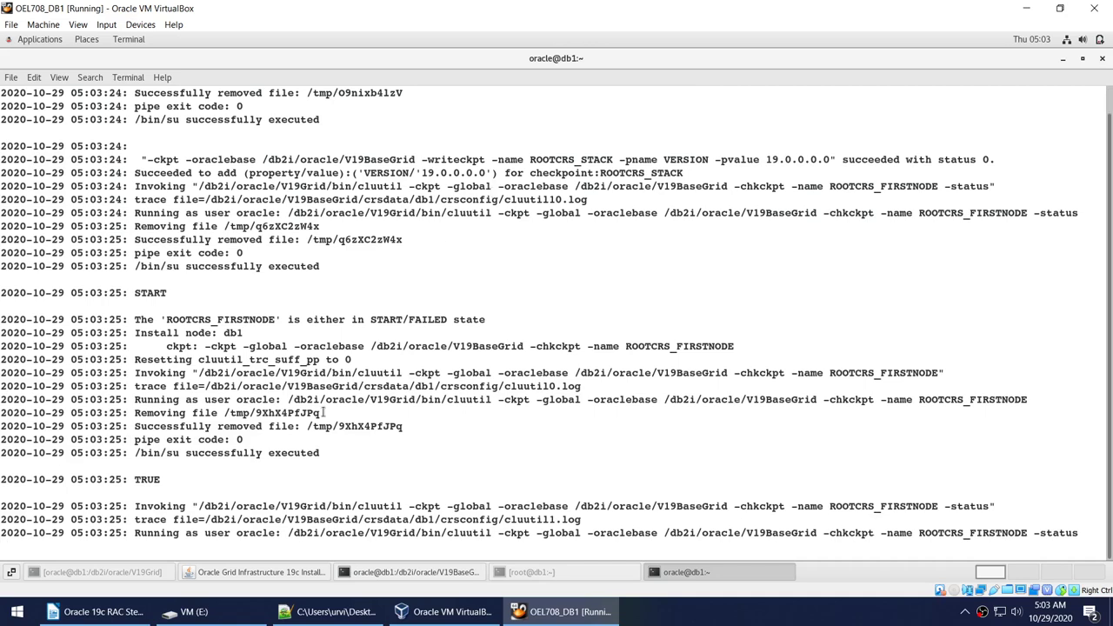
Highlight step 16 of 19, the asmca OCR disk group command and the ASM created lines.
{"action": "left_click", "coordinate": [526, 572]}
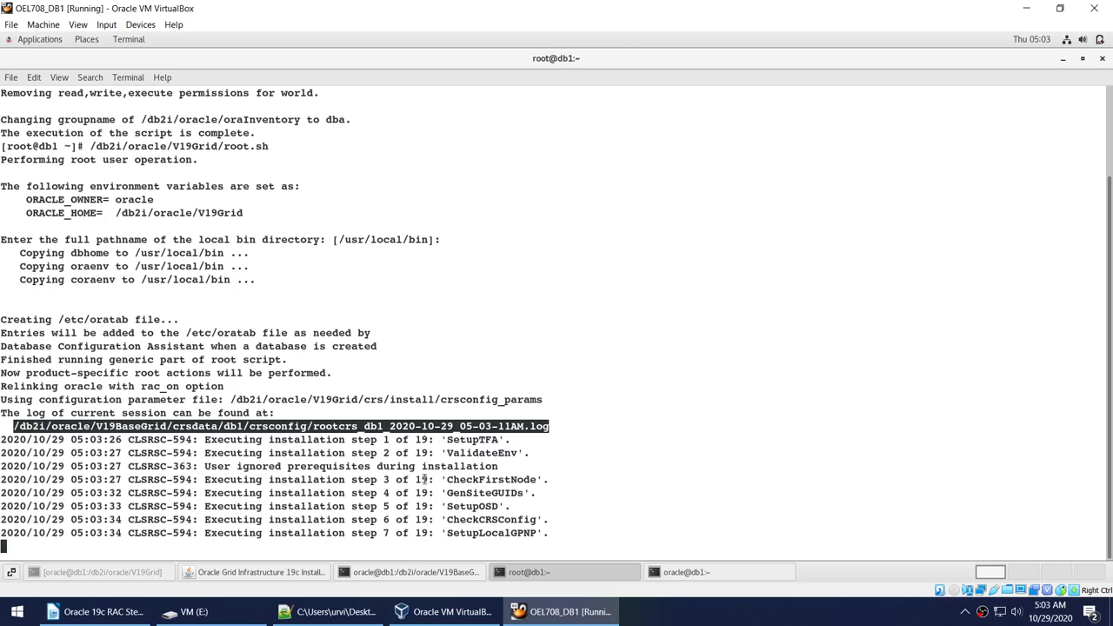
{"action": "left_click", "coordinate": [721, 571]}
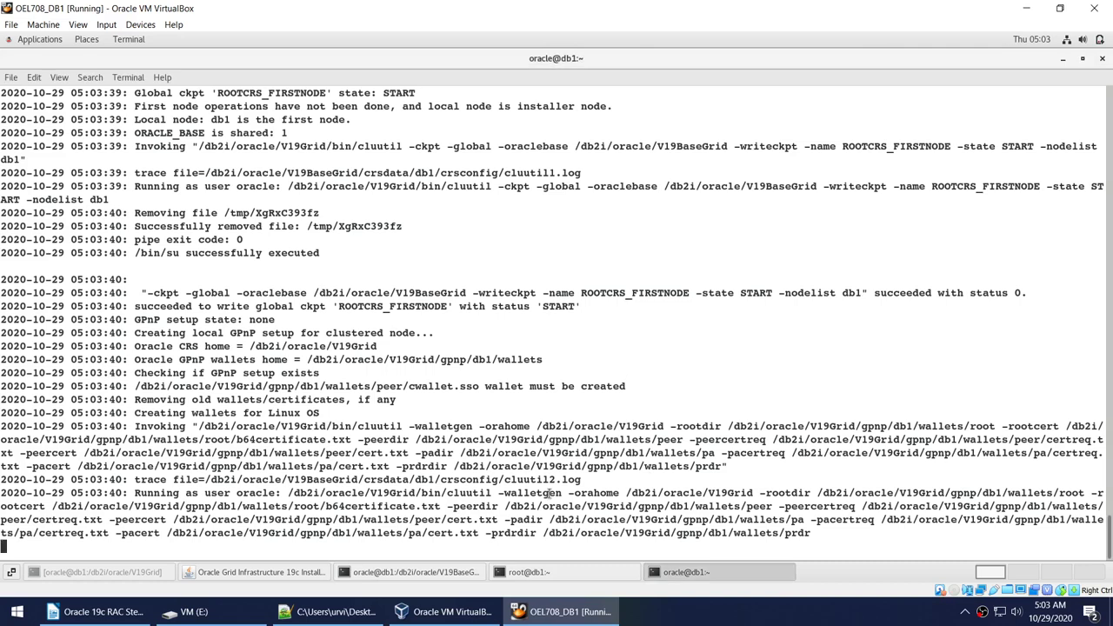
{"action": "left_click", "coordinate": [528, 571]}
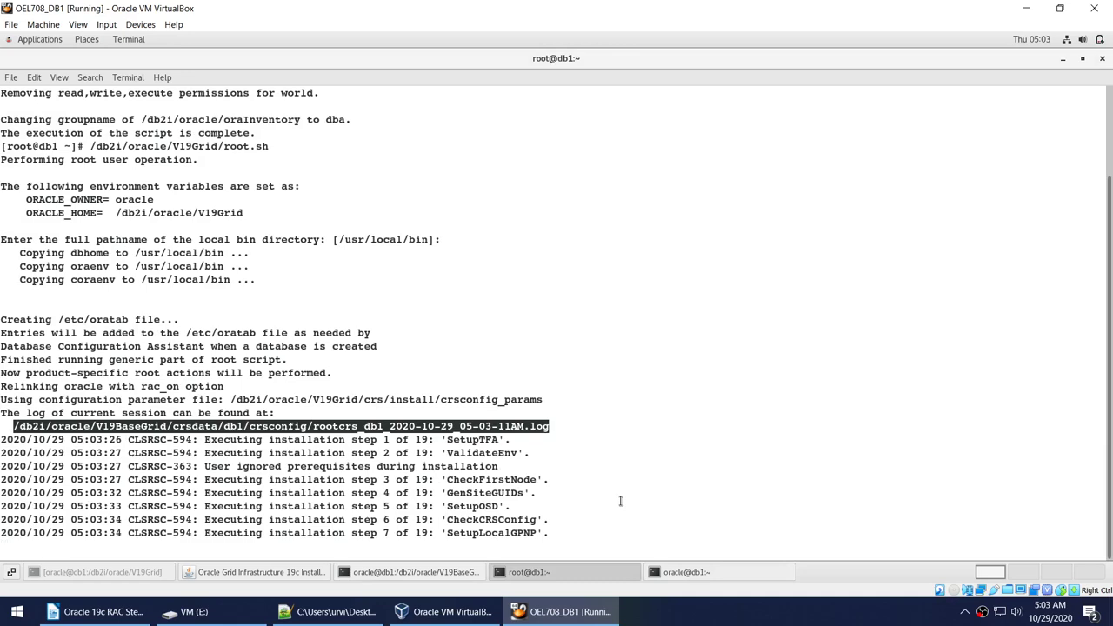
{"action": "left_click", "coordinate": [714, 623]}
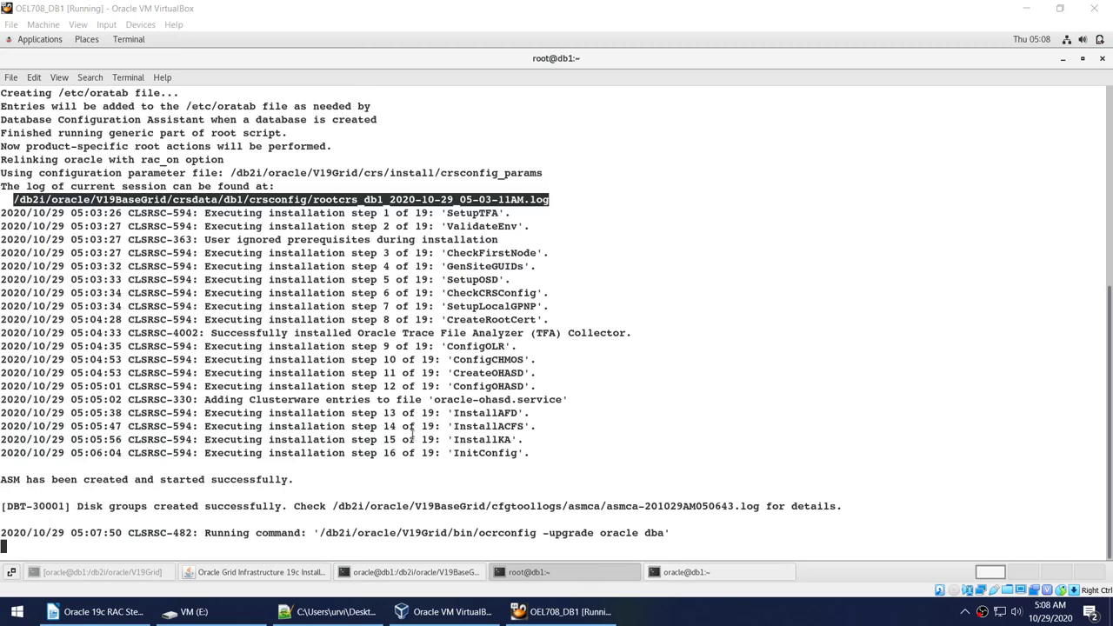
{"action": "left_click_drag", "start_coordinate": [389, 452], "coordinate": [441, 452]}
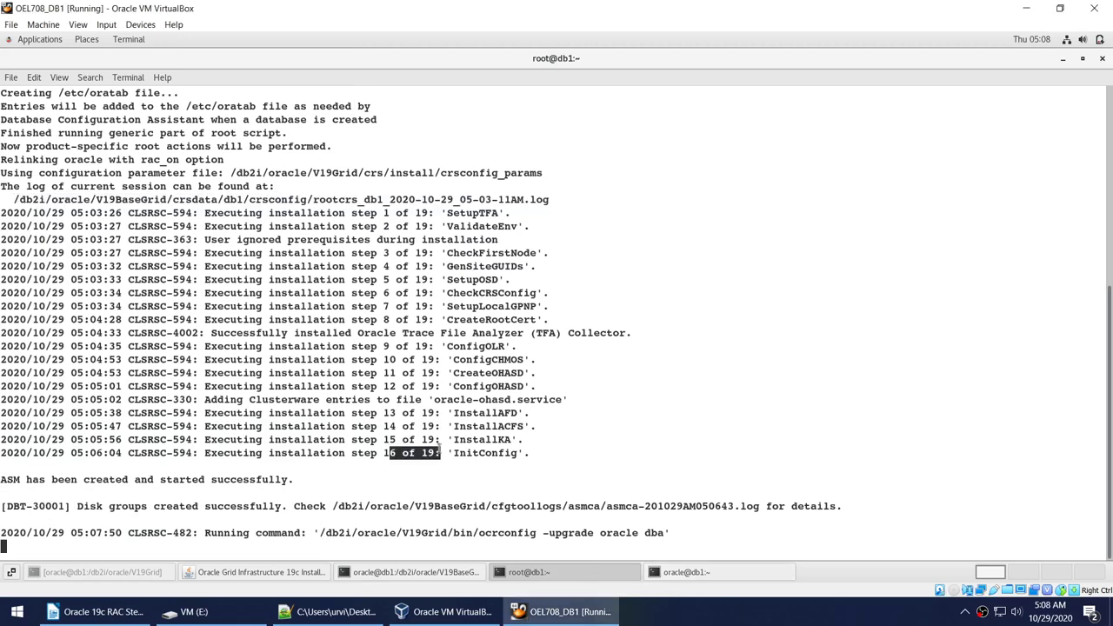
{"action": "left_click_drag", "start_coordinate": [3, 487], "coordinate": [293, 479]}
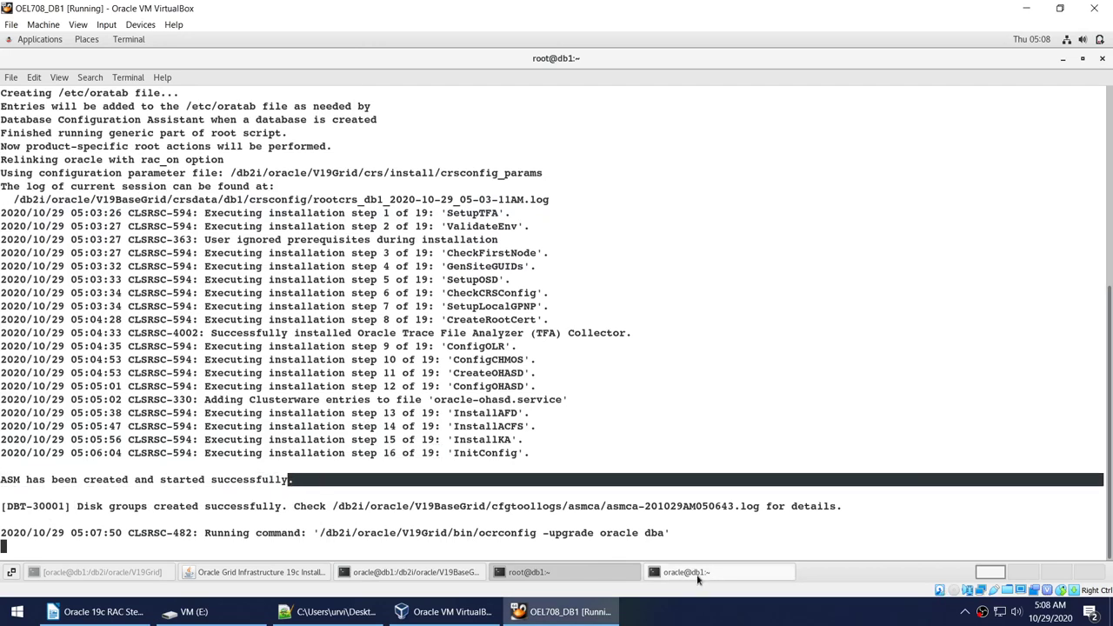
{"action": "left_click", "coordinate": [698, 576]}
{"action": "scroll", "coordinate": [543, 386], "scroll_direction": "up", "scroll_amount": 10}
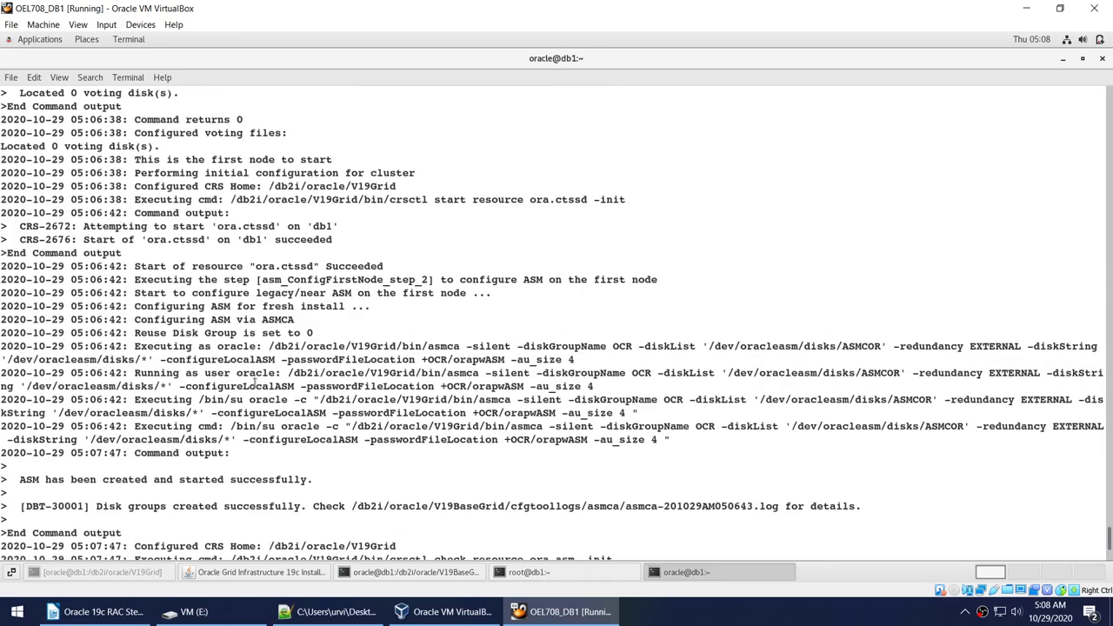
{"action": "left_click_drag", "start_coordinate": [262, 372], "coordinate": [728, 439]}
{"action": "left_click", "coordinate": [852, 372]}
{"action": "left_click_drag", "start_coordinate": [243, 414], "coordinate": [477, 416]}
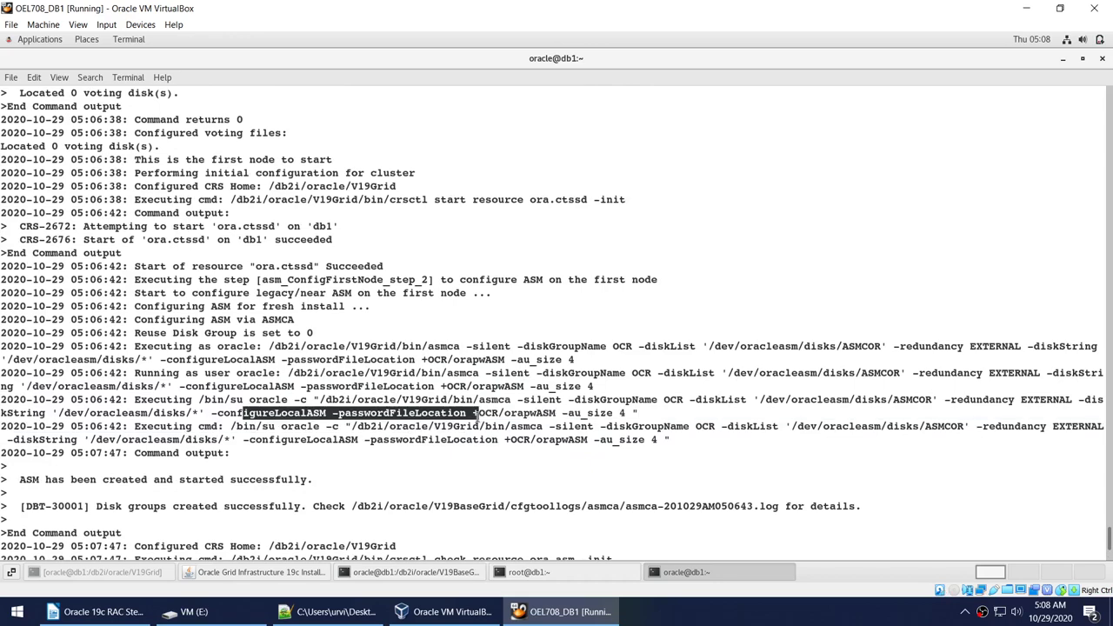
{"action": "left_click_drag", "start_coordinate": [18, 479], "coordinate": [322, 480]}
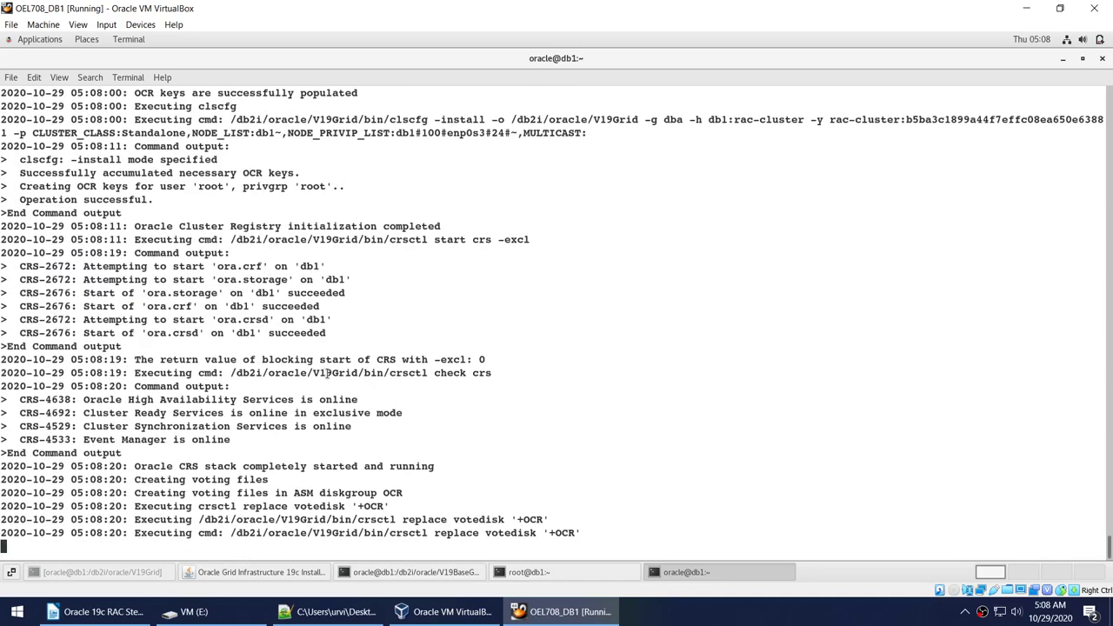
Stop the log tail and confirm asm_pmon_+ASM1 with ps -ef | grep ASM | grep pmon.
{"action": "key", "text": "ctrl+c"}
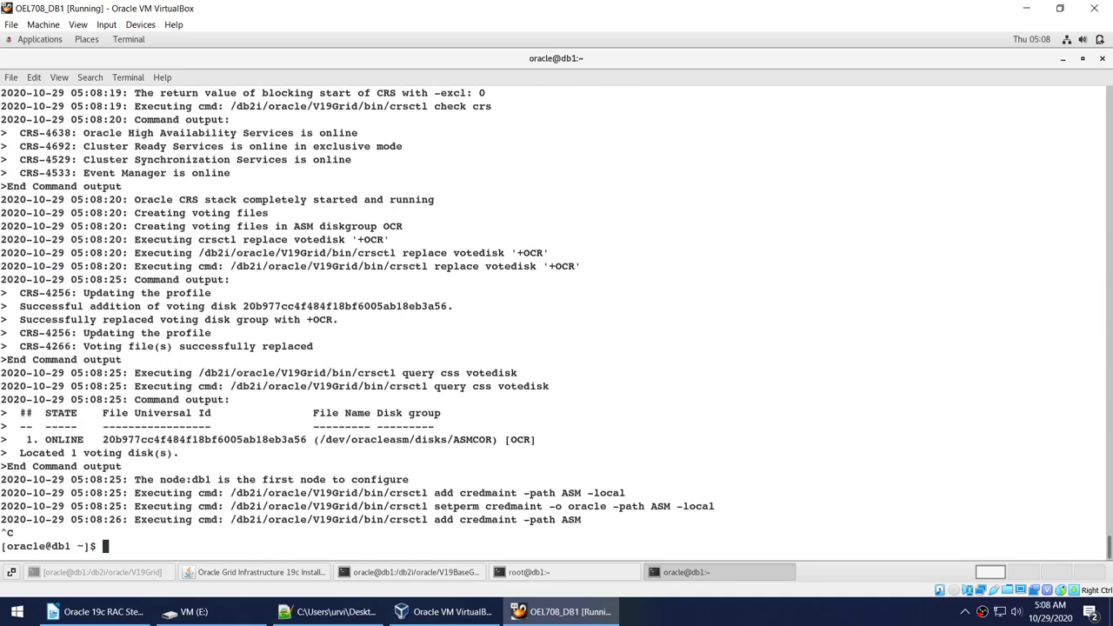
{"action": "type", "text": "ps -ef | grep ASM"}
{"action": "key", "text": "Return"}
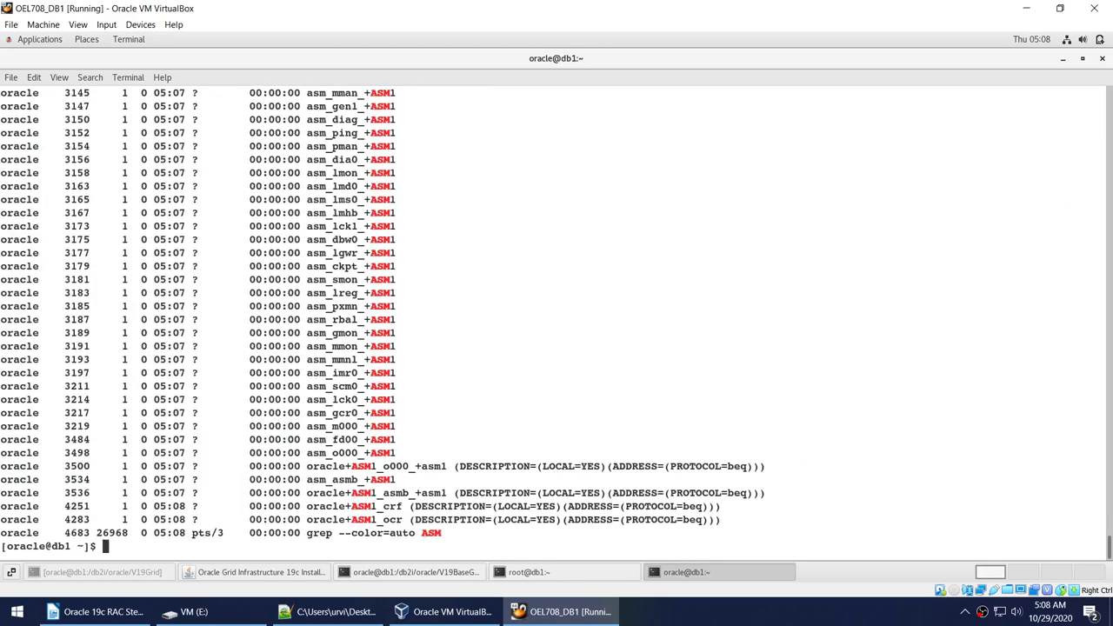
{"action": "key", "text": "Up"}
{"action": "type", "text": "| grep "}
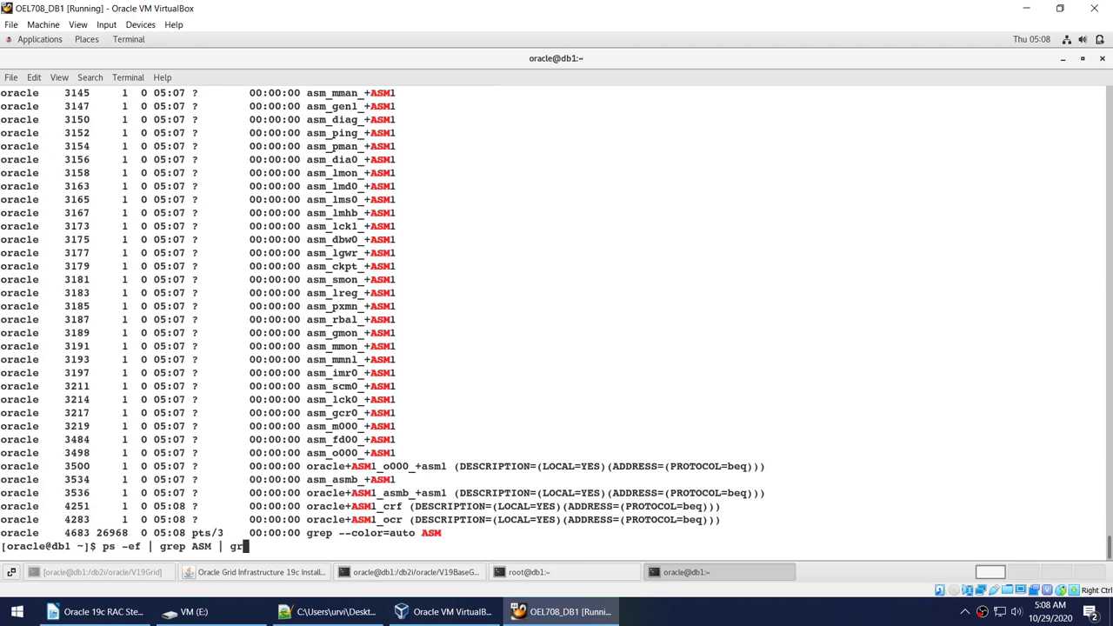
{"action": "type", "text": "pmon"}
{"action": "key", "text": "Return"}
{"action": "type", "text": "clear"}
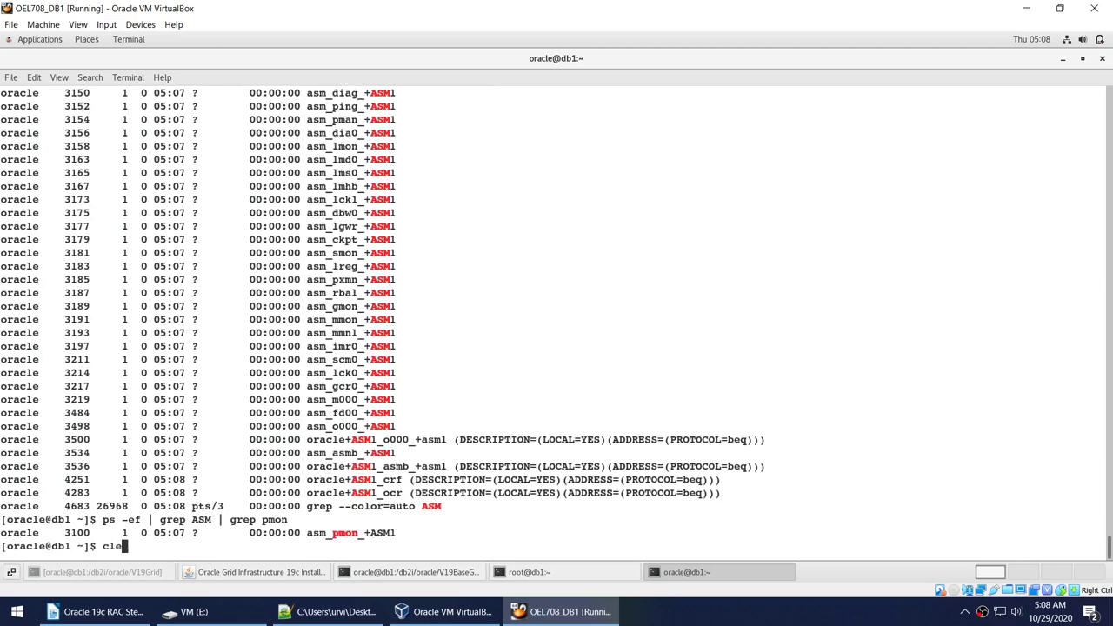
{"action": "key", "text": "Return"}
{"action": "key", "text": "Up"}
{"action": "key", "text": "Up"}
{"action": "key", "text": "Return"}
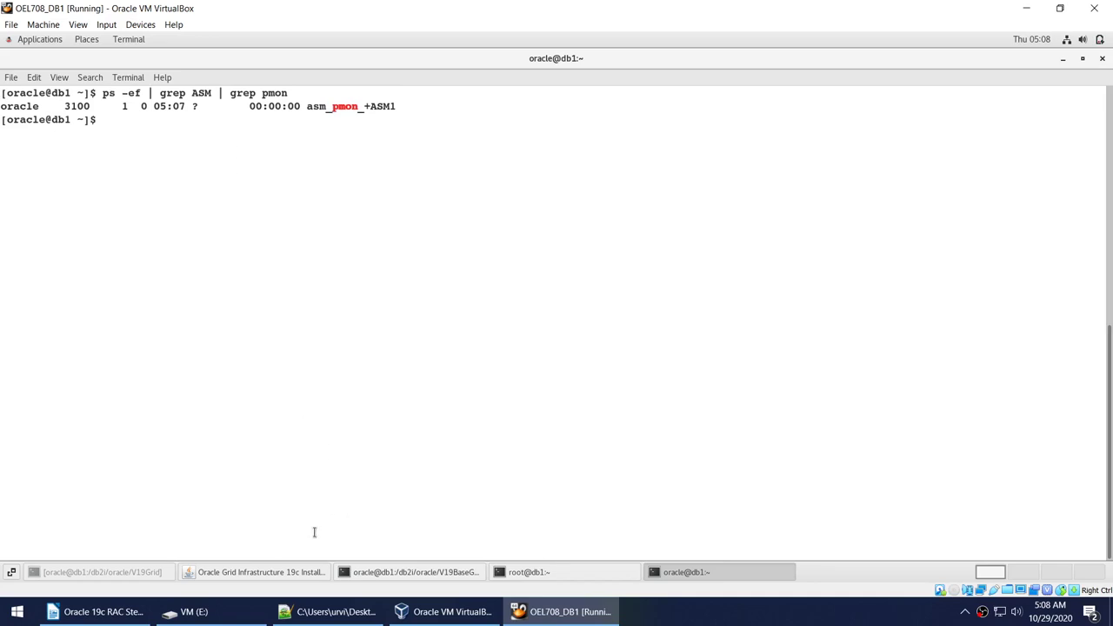
In the root session output, mark the ASMCOR disk path, step 16 of 19 and InitConfig.
{"action": "left_click", "coordinate": [534, 573]}
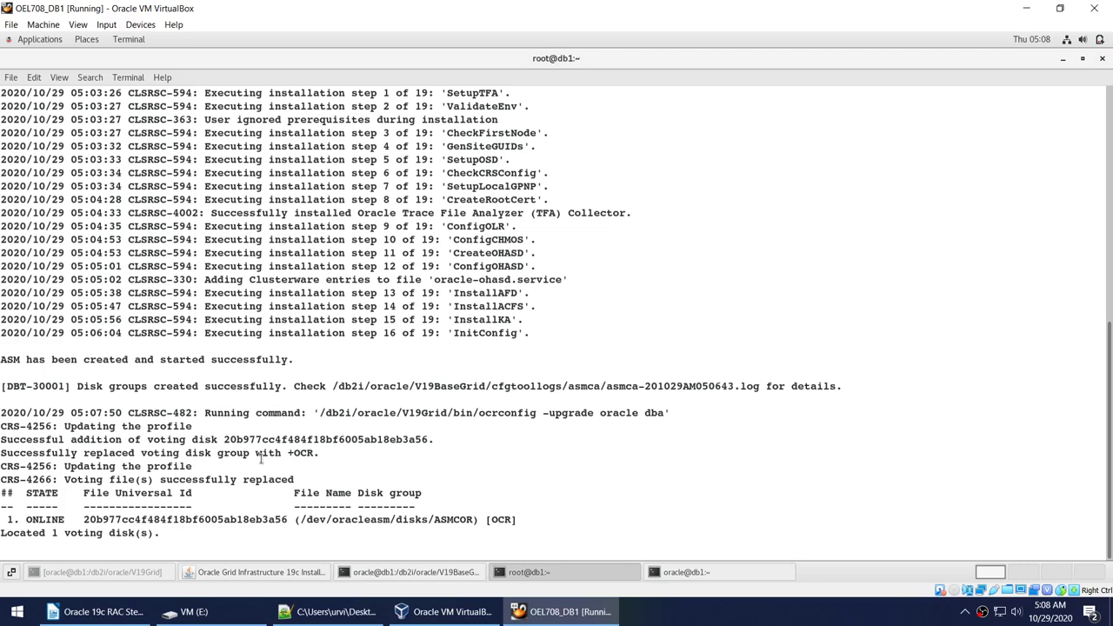
{"action": "double_click", "coordinate": [373, 522]}
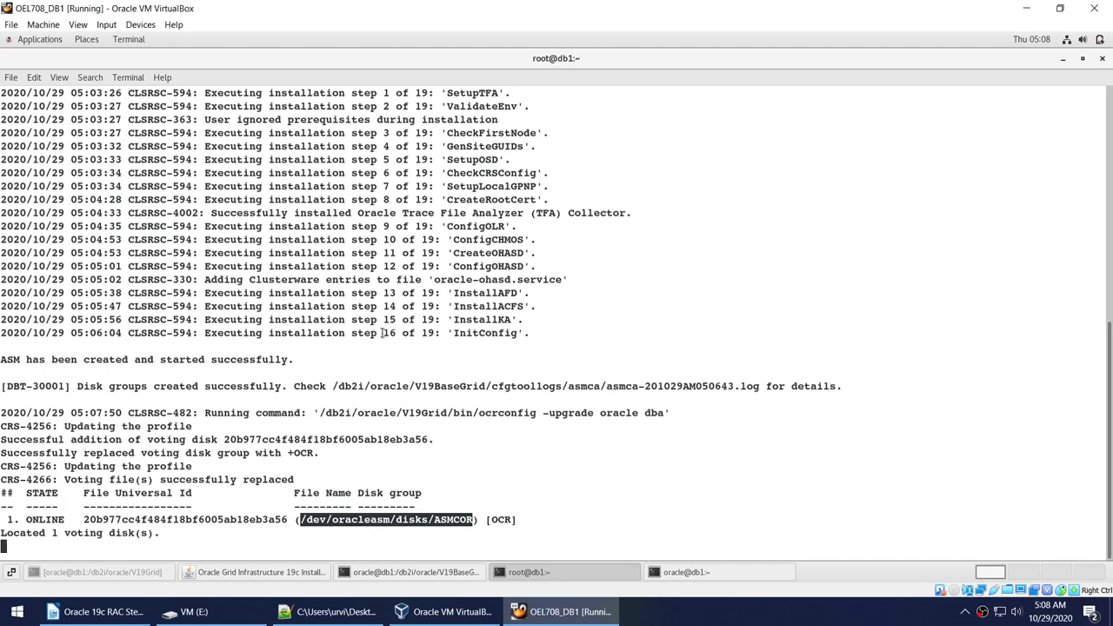
{"action": "left_click_drag", "start_coordinate": [383, 333], "coordinate": [437, 333]}
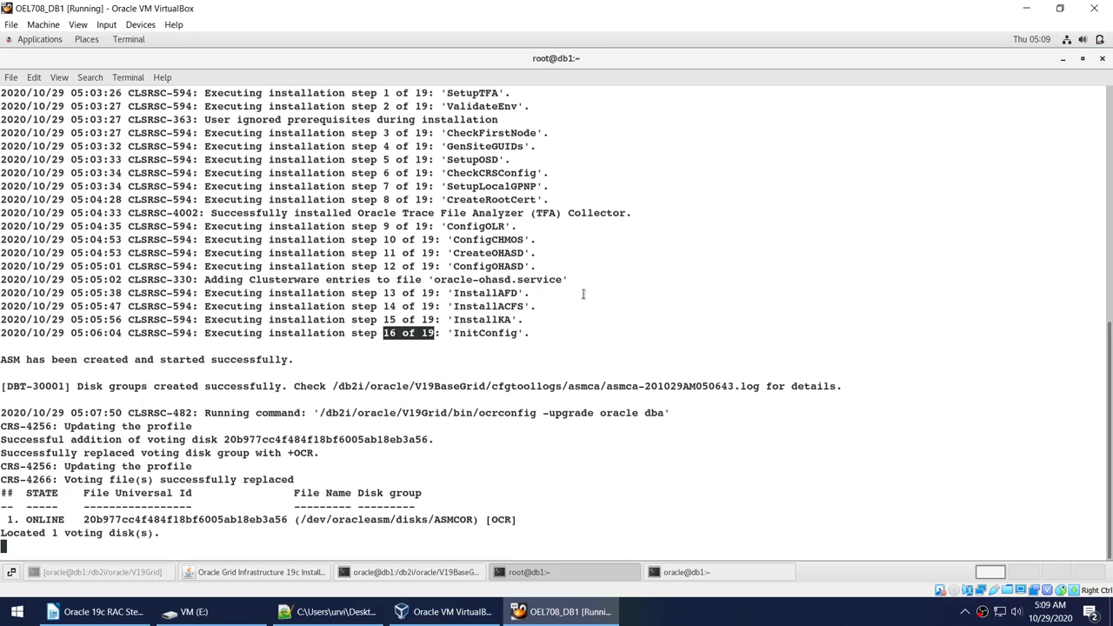
{"action": "left_click_drag", "start_coordinate": [519, 333], "coordinate": [454, 333]}
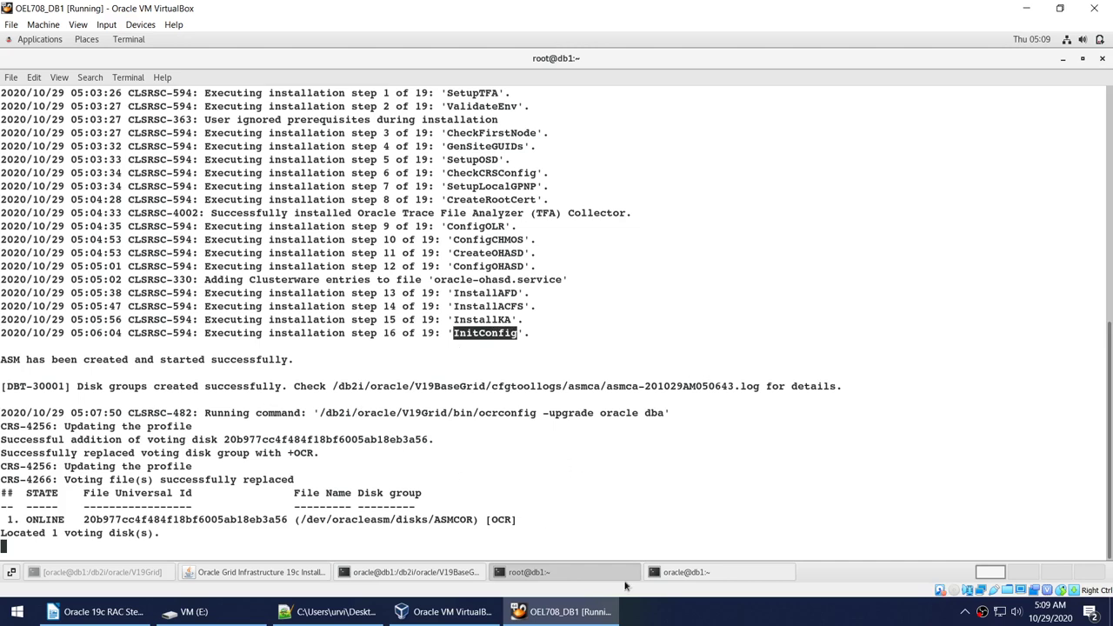
{"action": "left_click", "coordinate": [706, 573]}
Recall and rerun the tail -f rootcrs log command in the oracle session.
{"action": "key", "text": "Up"}
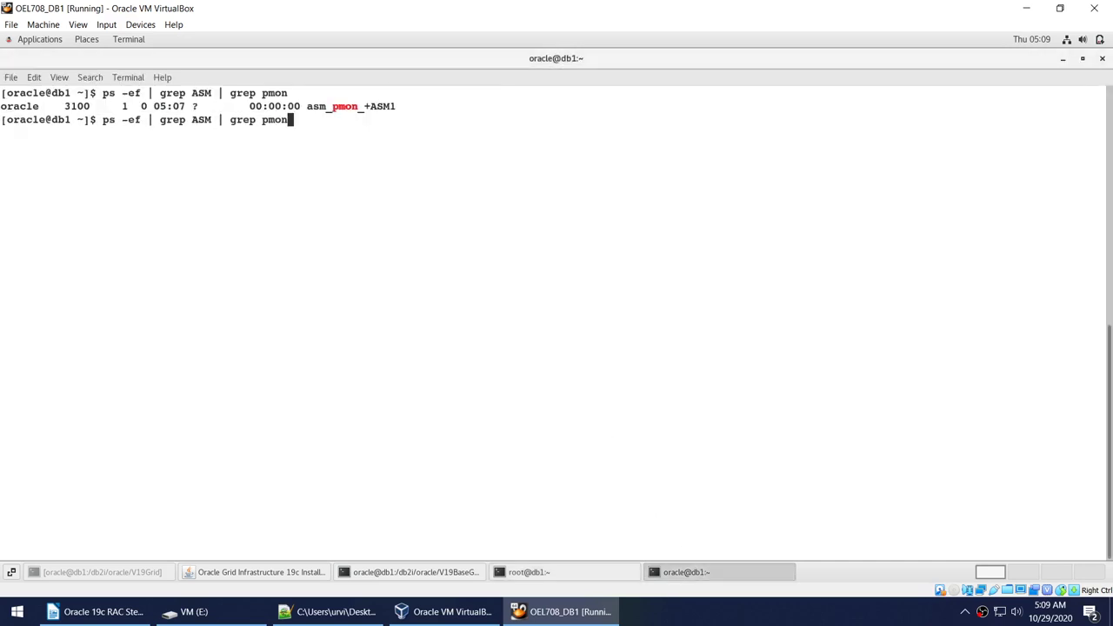
{"action": "key", "text": "Up"}
{"action": "key", "text": "Down"}
{"action": "key", "text": "Up"}
{"action": "key", "text": "Up"}
{"action": "key", "text": "Up"}
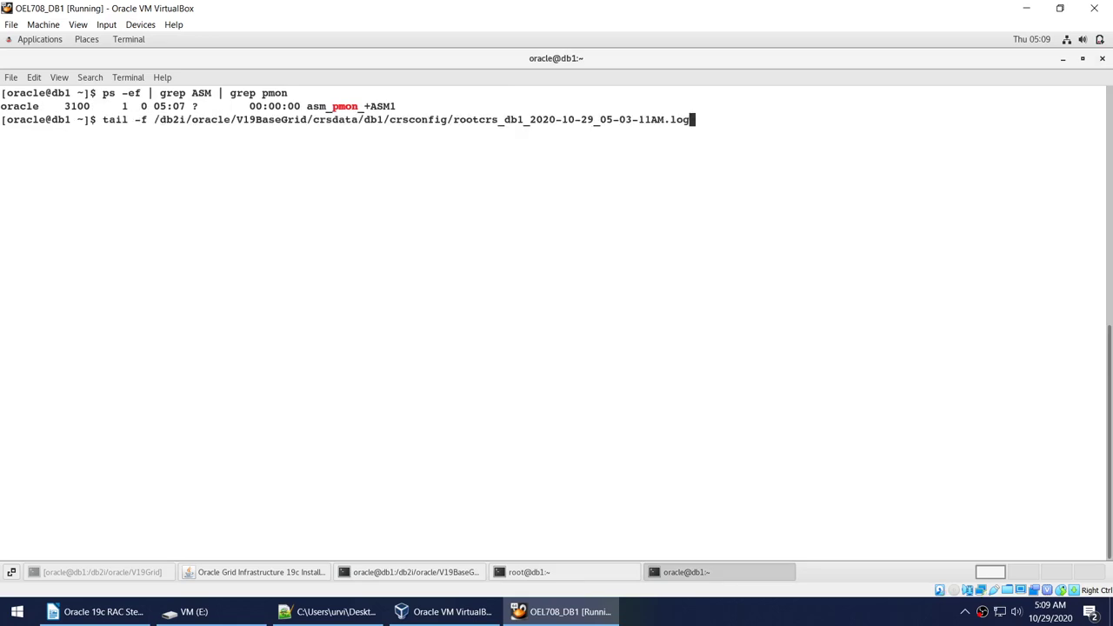
{"action": "key", "text": "Return"}
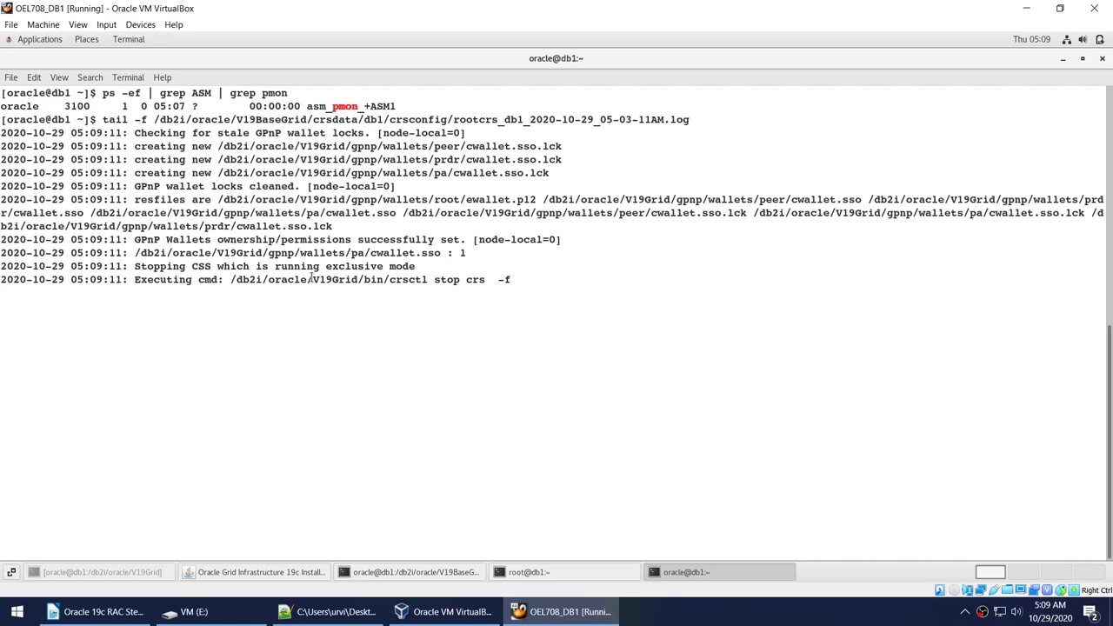
{"action": "left_click", "coordinate": [526, 572]}
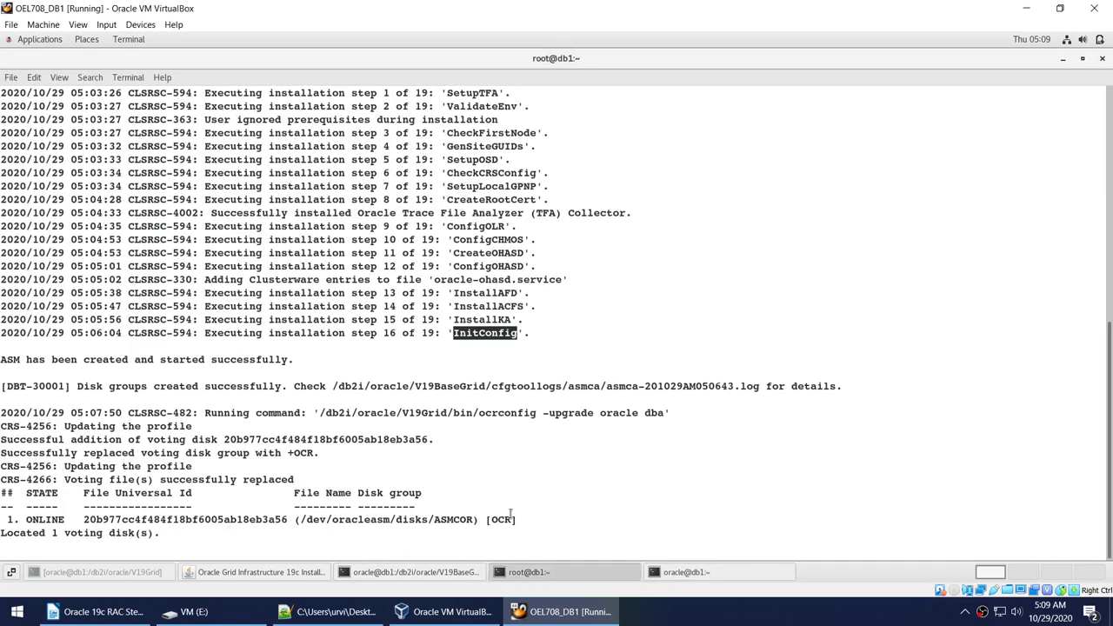
{"action": "left_click", "coordinate": [680, 573]}
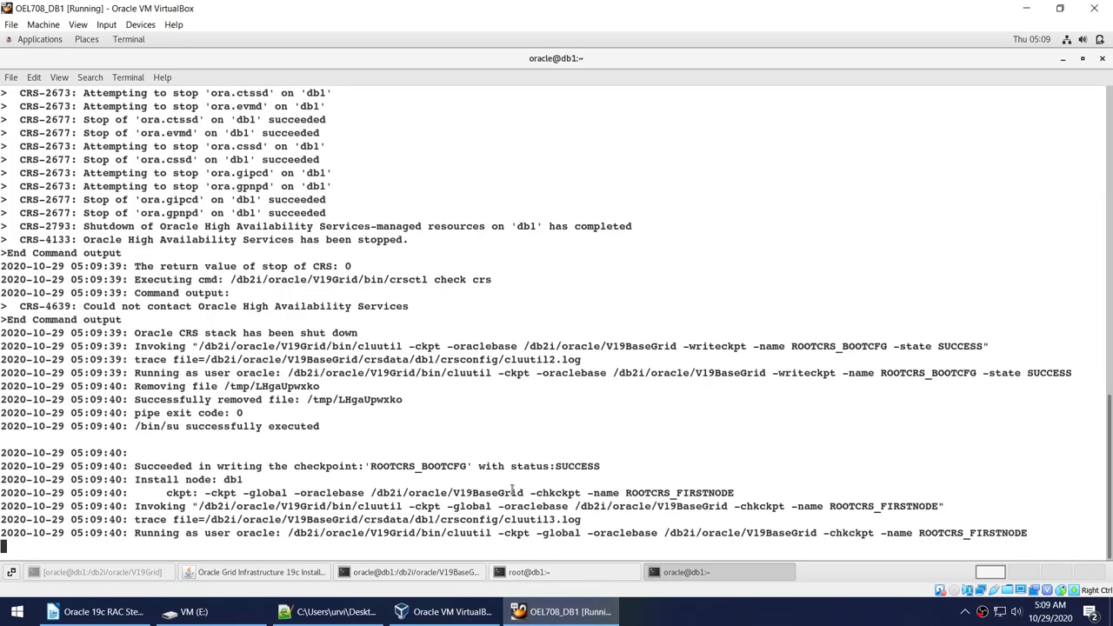
Mark the root output from step 16 through step 17 of 19 and the voting disk line.
{"action": "left_click", "coordinate": [521, 574]}
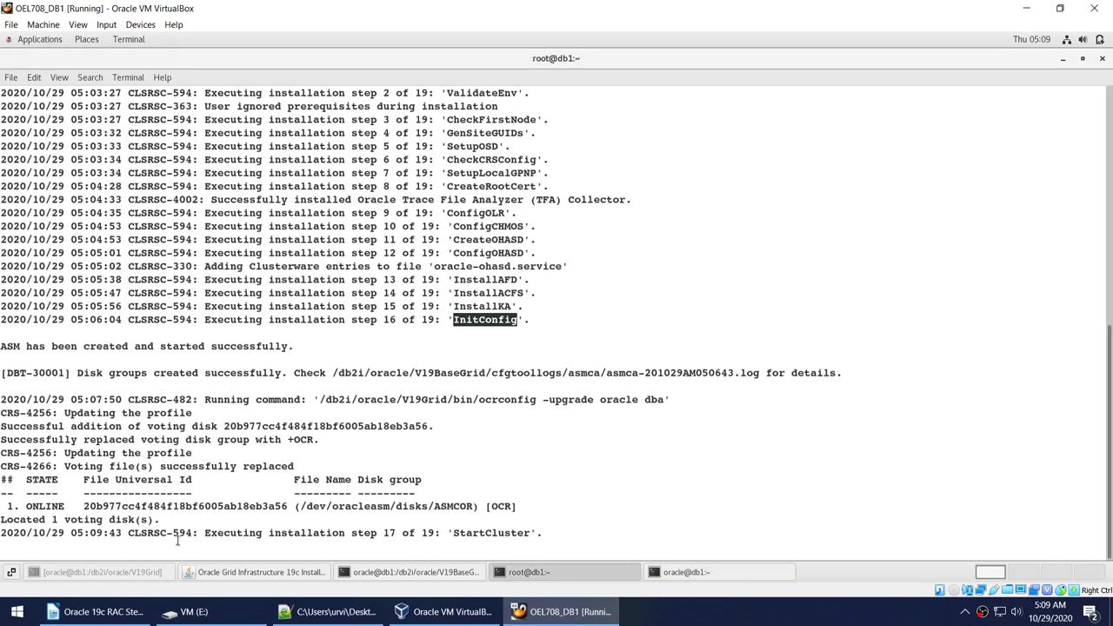
{"action": "left_click_drag", "start_coordinate": [384, 532], "coordinate": [440, 535]}
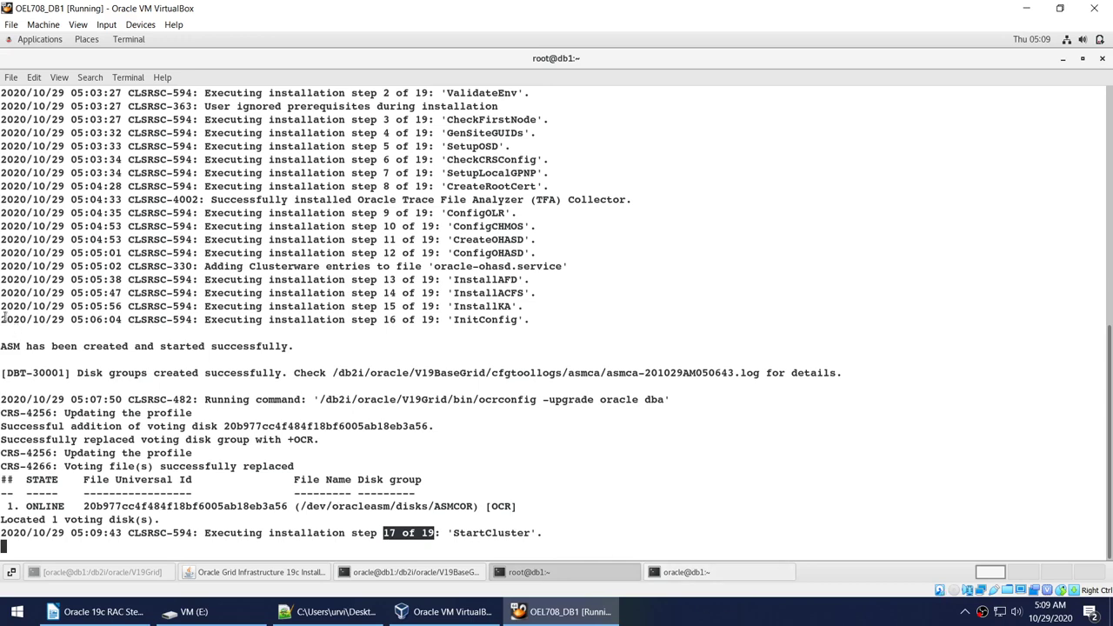
{"action": "left_click_drag", "start_coordinate": [3, 318], "coordinate": [639, 522]}
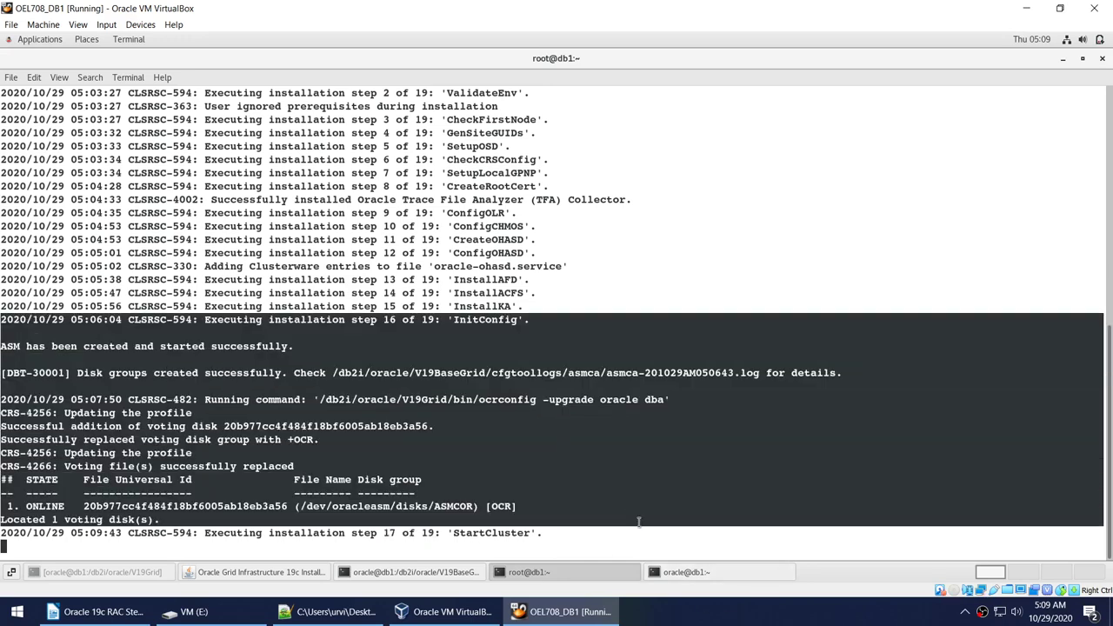
{"action": "left_click", "coordinate": [737, 619]}
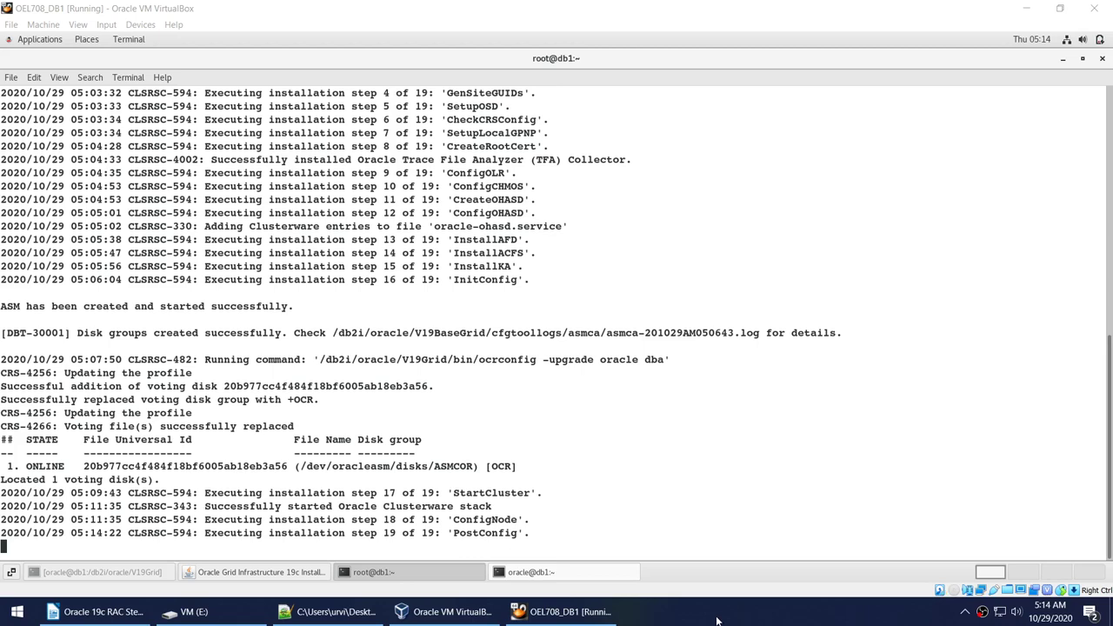
Check both sessions again, then minimise both terminals to reveal the installer.
{"action": "left_click", "coordinate": [530, 572]}
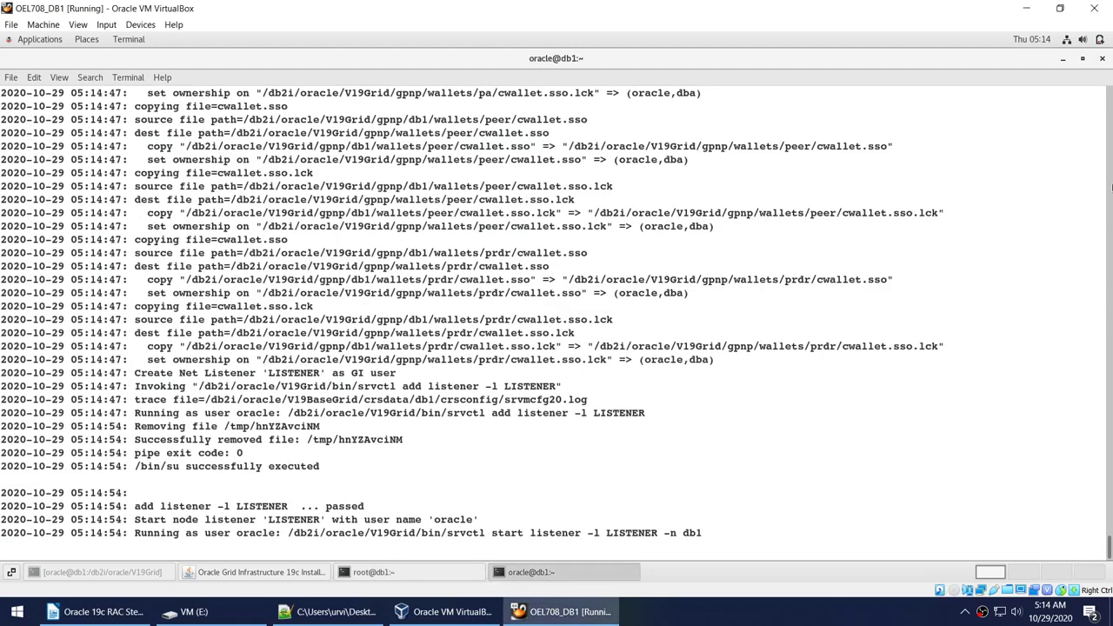
{"action": "left_click", "coordinate": [1062, 58]}
{"action": "right_click", "coordinate": [902, 169]}
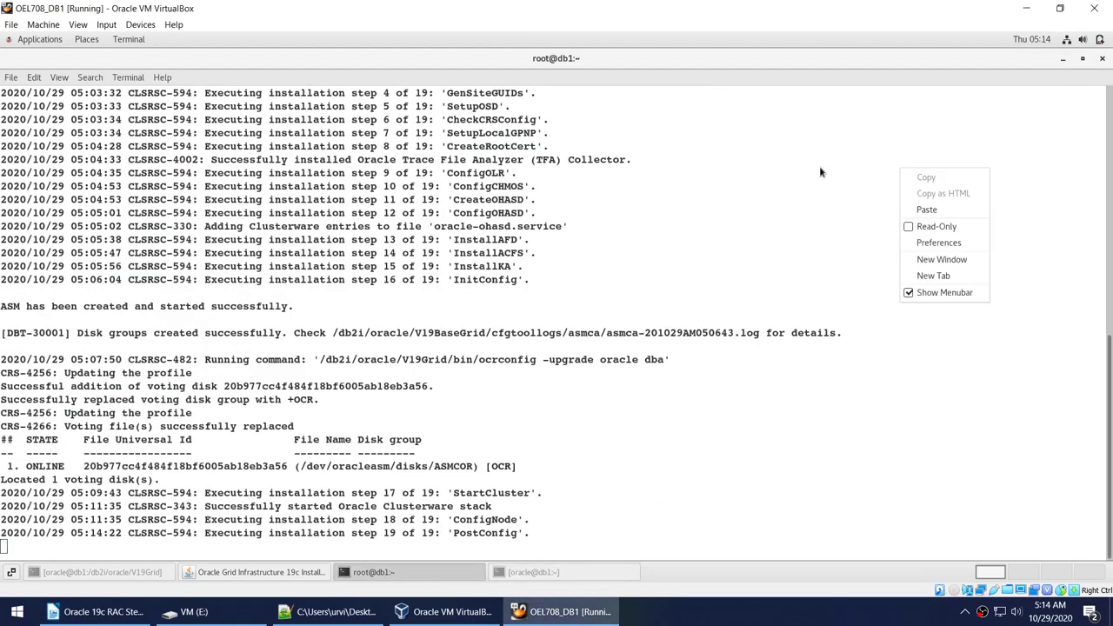
{"action": "left_click", "coordinate": [819, 172]}
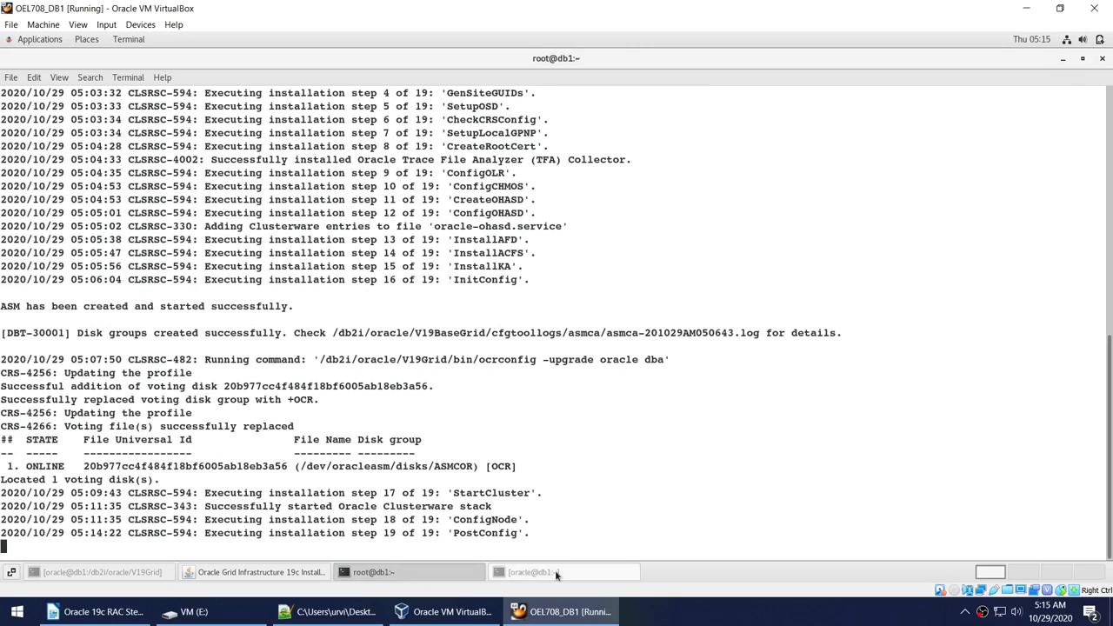
{"action": "left_click", "coordinate": [556, 572]}
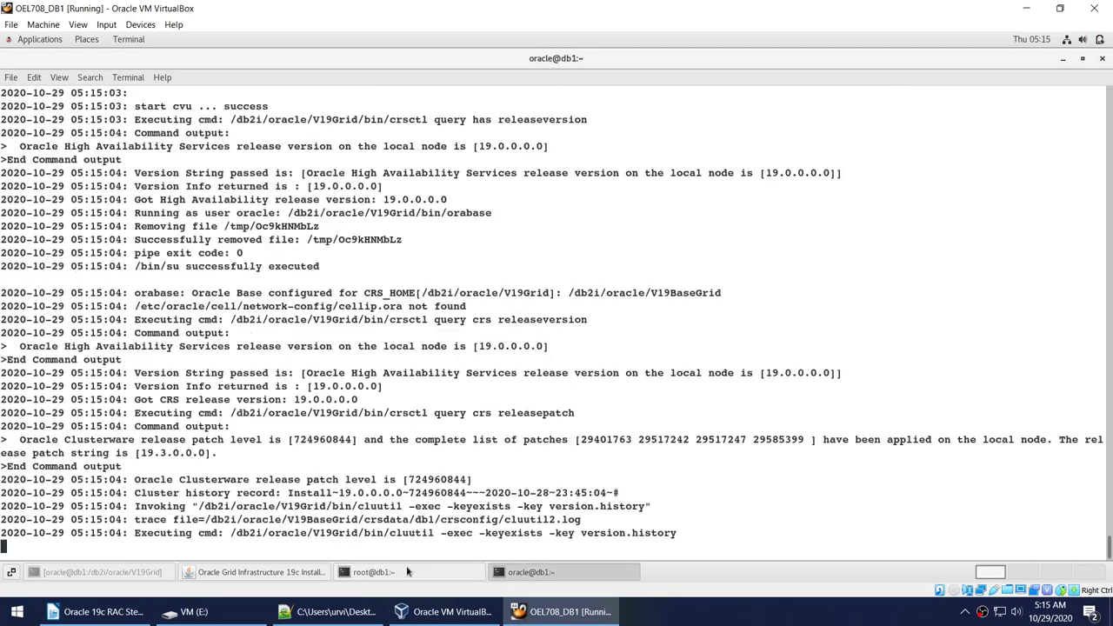
{"action": "left_click", "coordinate": [407, 571]}
{"action": "left_click", "coordinate": [510, 571]}
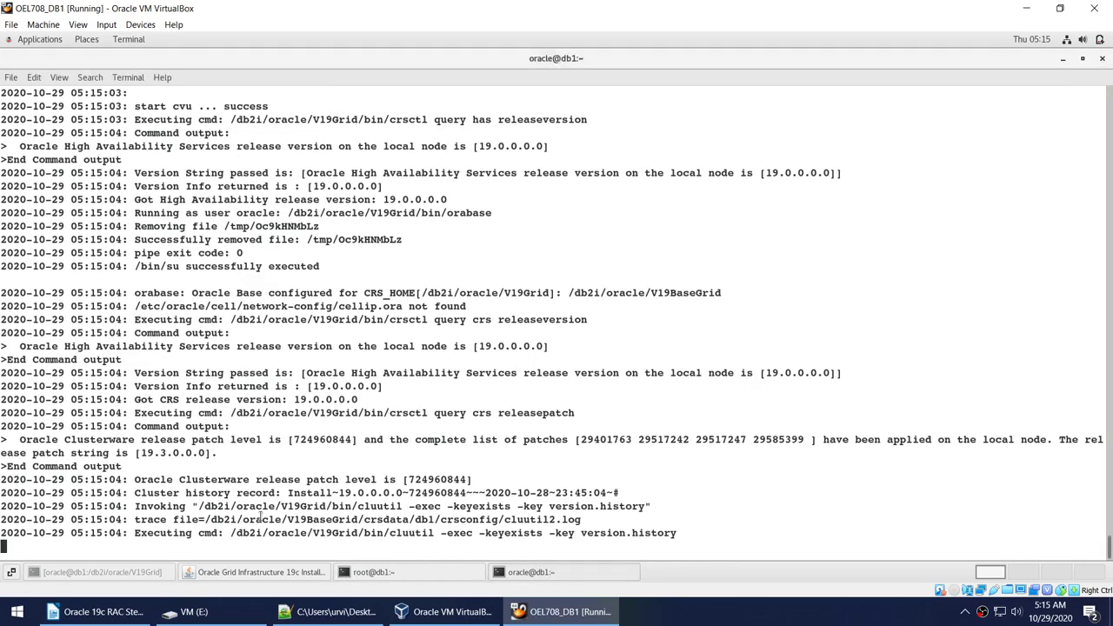
{"action": "left_click", "coordinate": [1061, 61]}
{"action": "left_click", "coordinate": [1062, 61]}
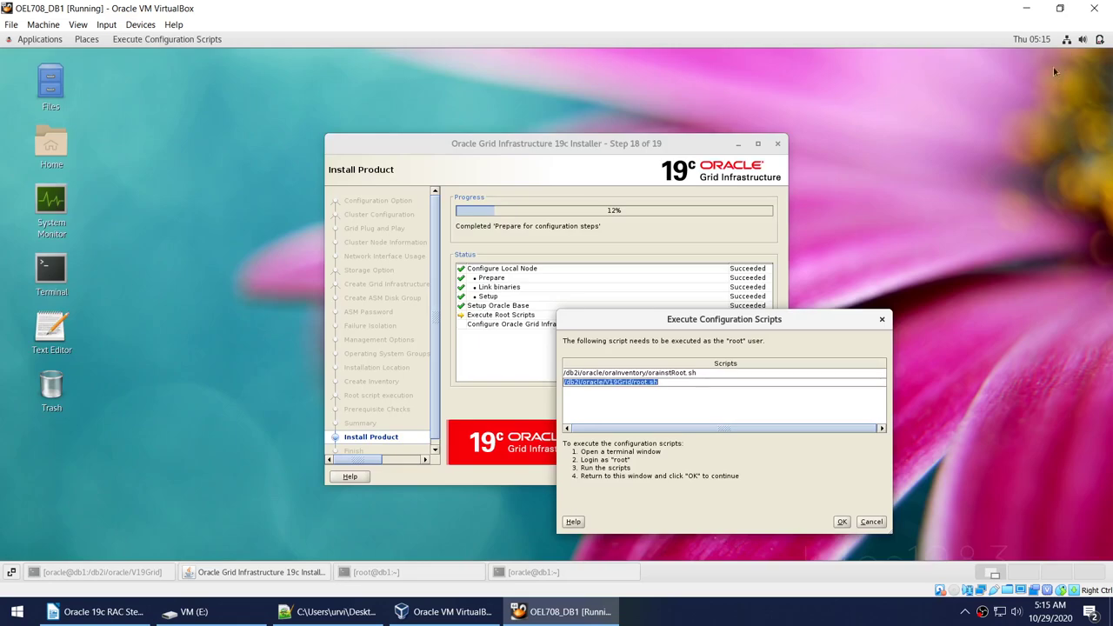
Open a new terminal and run . oraenv with SID +ASM1 and the default ORACLE_HOME.
{"action": "right_click", "coordinate": [932, 160]}
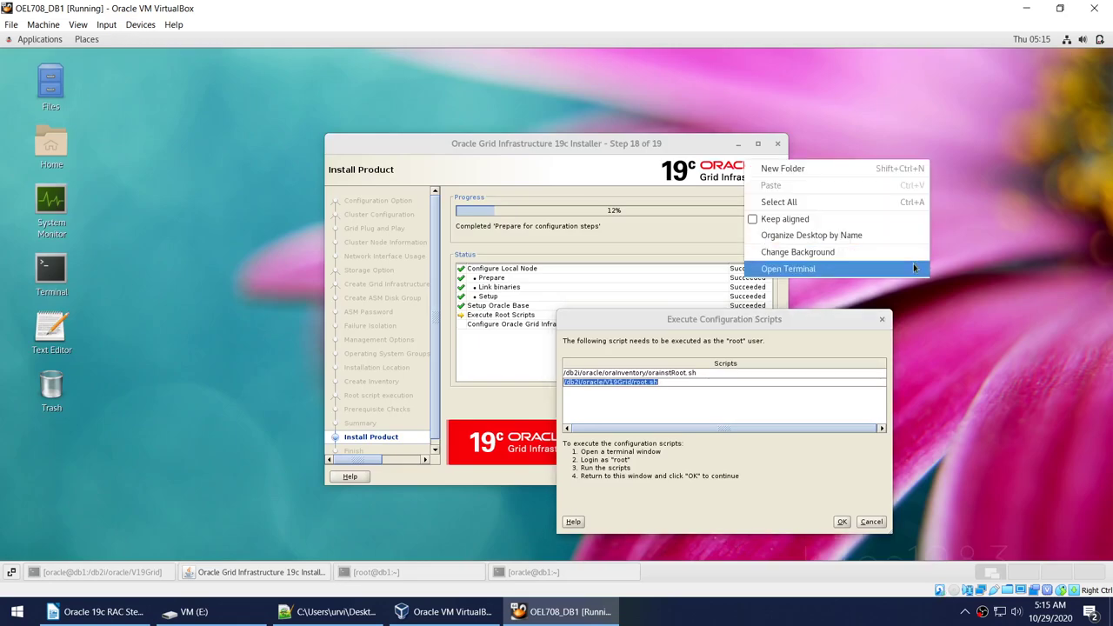
{"action": "left_click", "coordinate": [913, 263]}
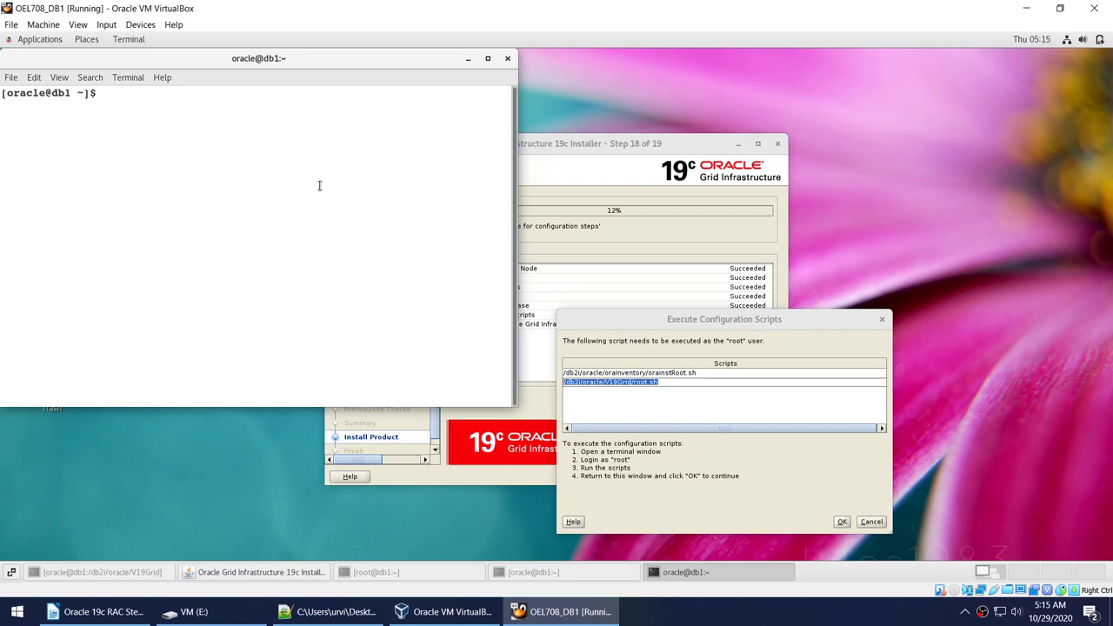
{"action": "type", "text": ". oraenv"}
{"action": "key", "text": "Return"}
{"action": "type", "text": "+ASM"}
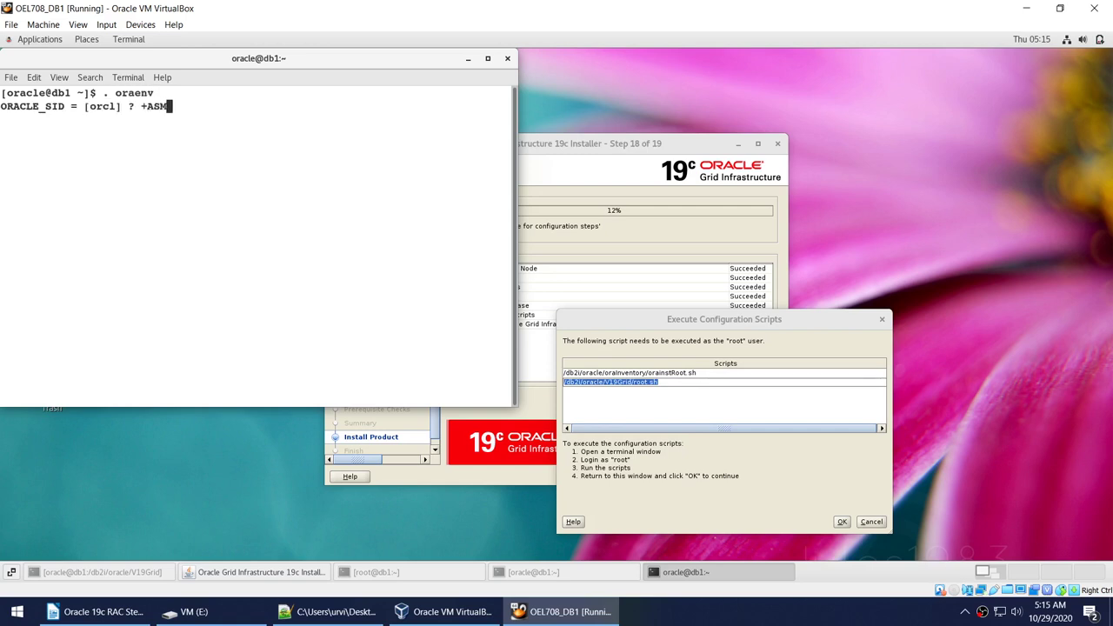
{"action": "type", "text": "1"}
{"action": "key", "text": "Return"}
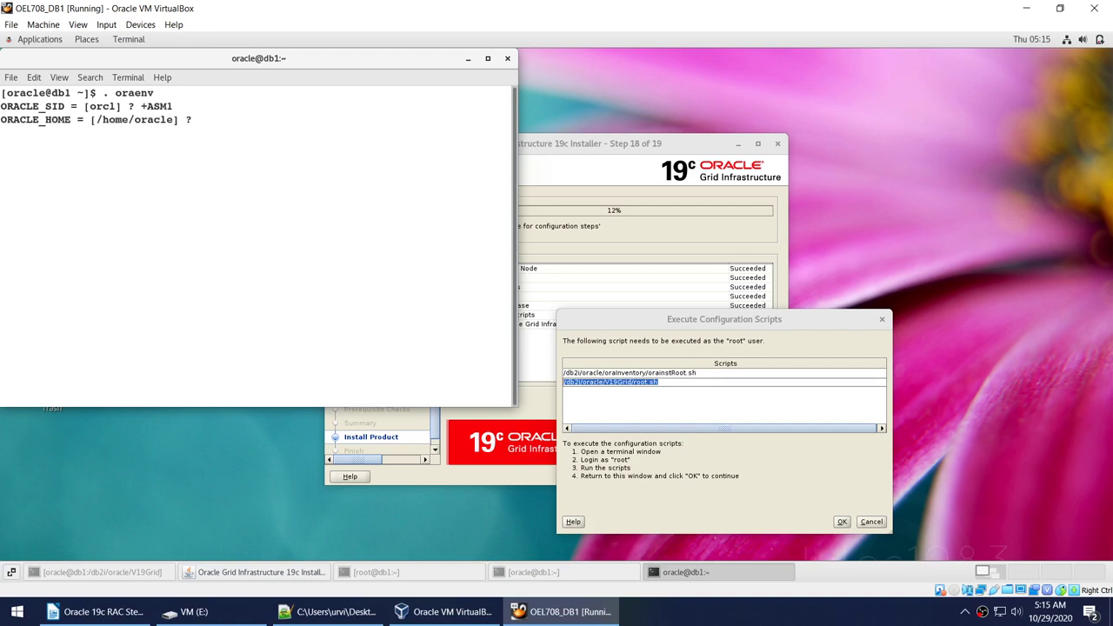
{"action": "key", "text": "Return"}
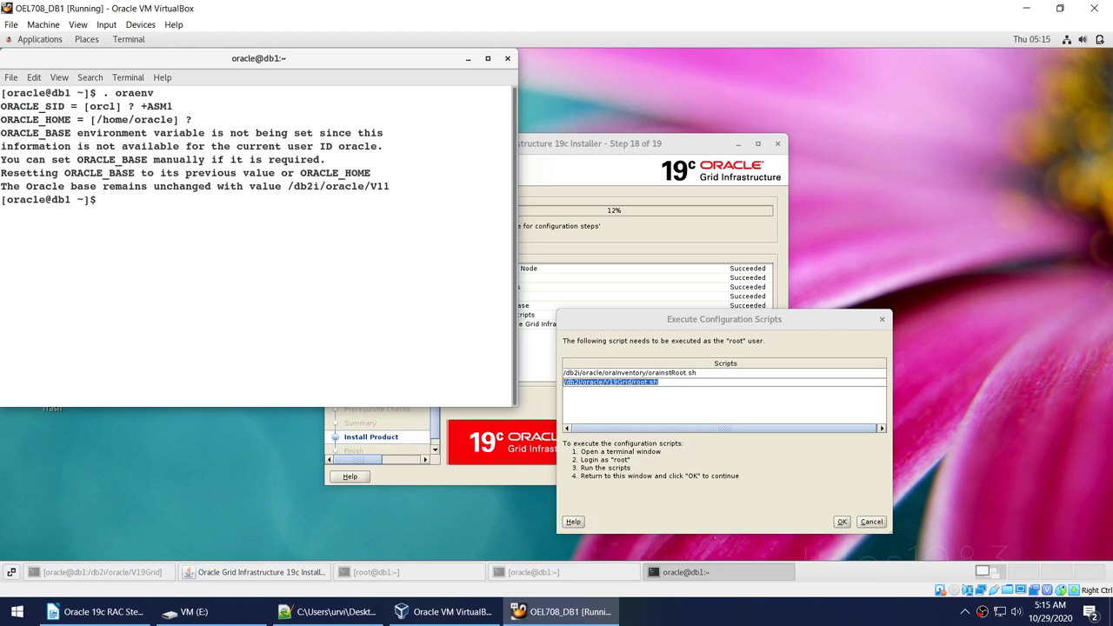
Display and mark the contents of /etc/oratab with cat.
{"action": "type", "text": "cat /etc/oratab"}
{"action": "key", "text": "Return"}
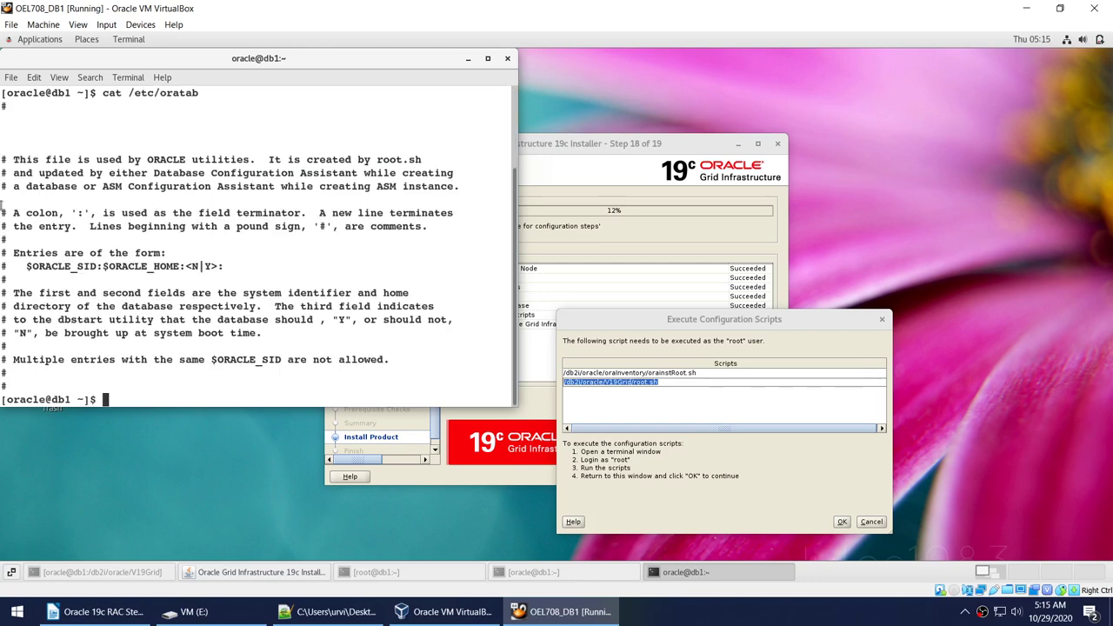
{"action": "left_click_drag", "start_coordinate": [9, 109], "coordinate": [402, 379]}
Confirm the root terminal's final successful cluster configuration line.
{"action": "left_click", "coordinate": [403, 378]}
{"action": "left_click_drag", "start_coordinate": [129, 92], "coordinate": [522, 94]}
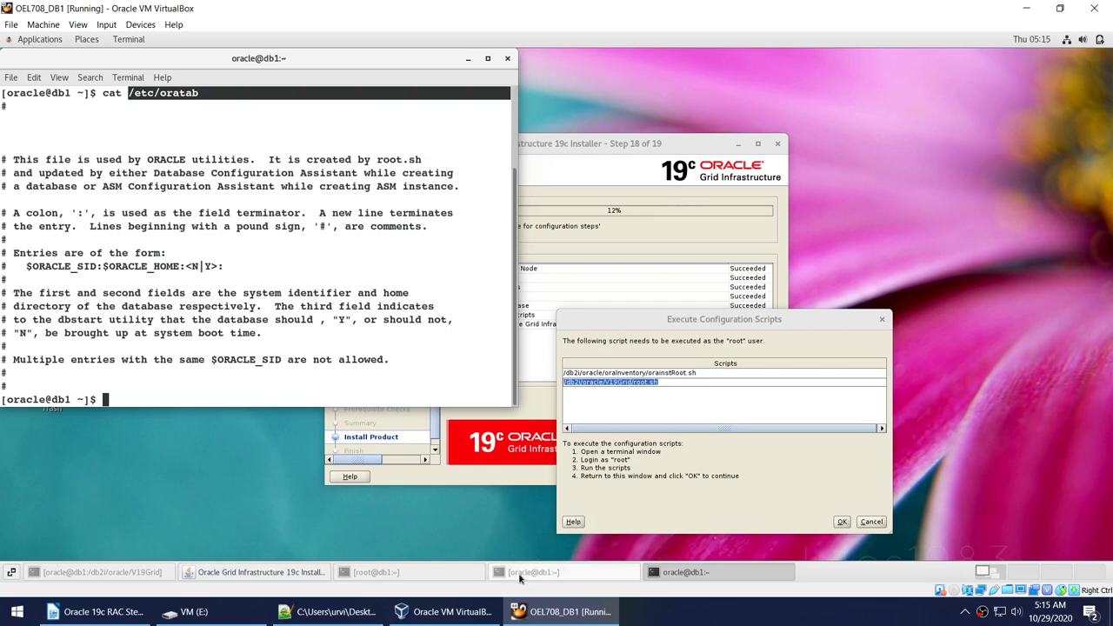
{"action": "left_click", "coordinate": [424, 572]}
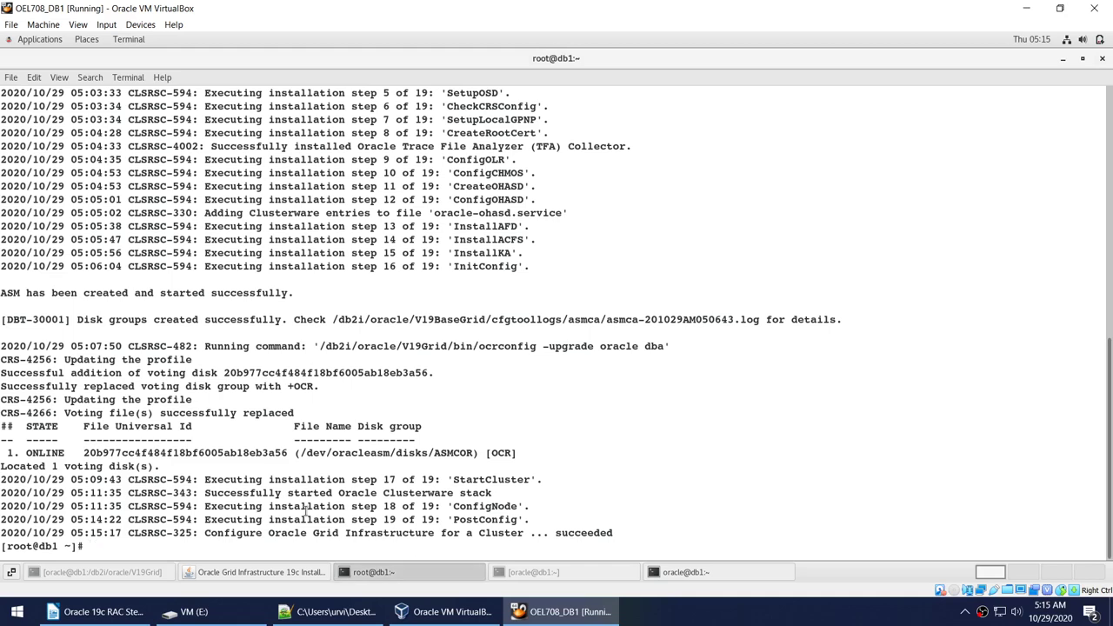
{"action": "left_click_drag", "start_coordinate": [283, 539], "coordinate": [222, 535]}
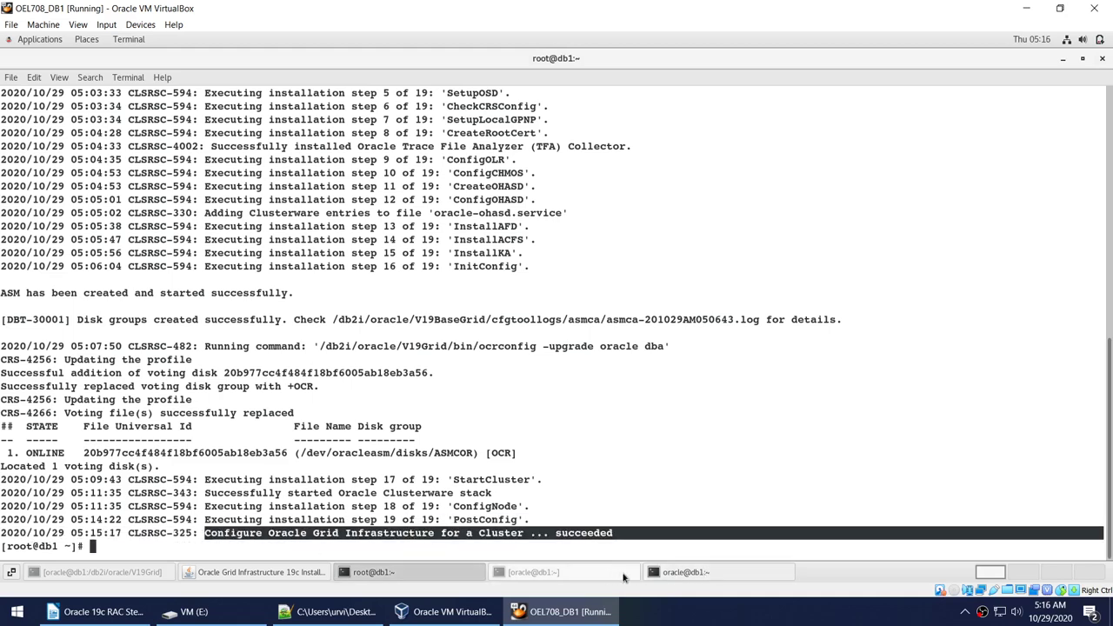
Open /etc/oratab in gedit from the oracle terminal.
{"action": "left_click", "coordinate": [682, 572]}
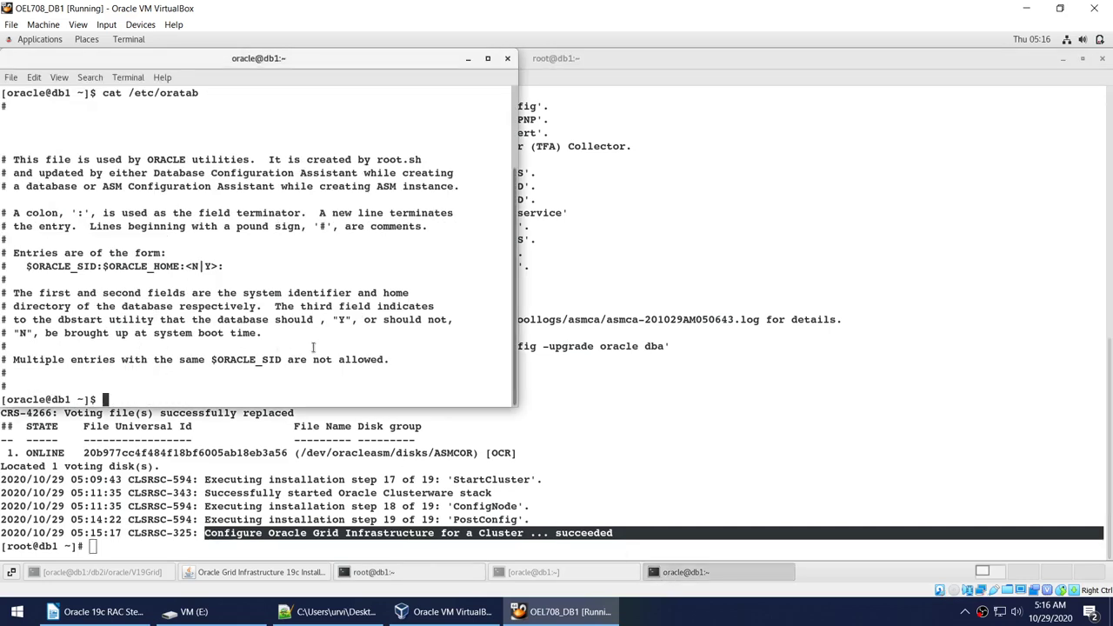
{"action": "type", "text": "gedit /etc/oraa"}
{"action": "key", "text": "BackSpace"}
{"action": "type", "text": "tab"}
{"action": "key", "text": "Return"}
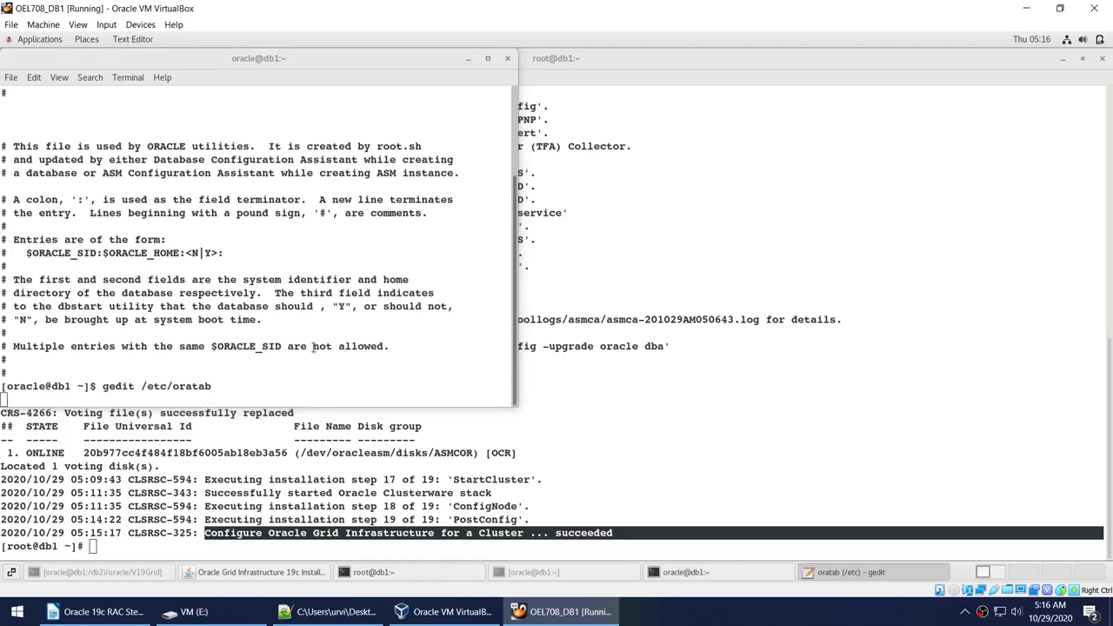
Clear the maximized oratab file and type the entry +ASM1:/db2i/oracle/V19Grid:.
{"action": "left_click", "coordinate": [511, 87]}
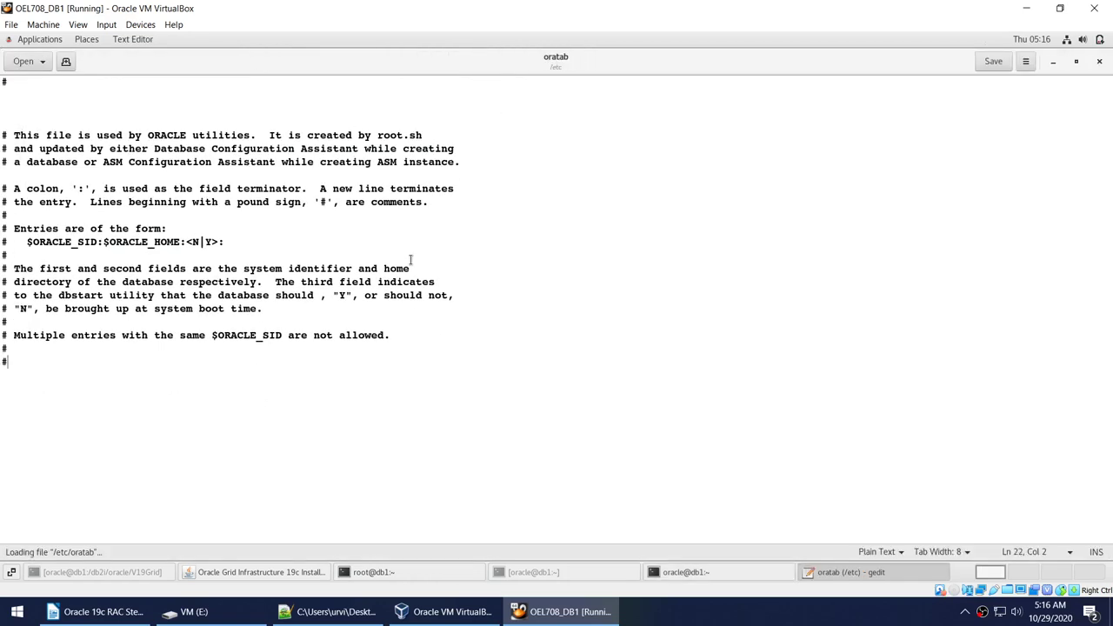
{"action": "key", "text": "ctrl+a"}
{"action": "key", "text": "Delete"}
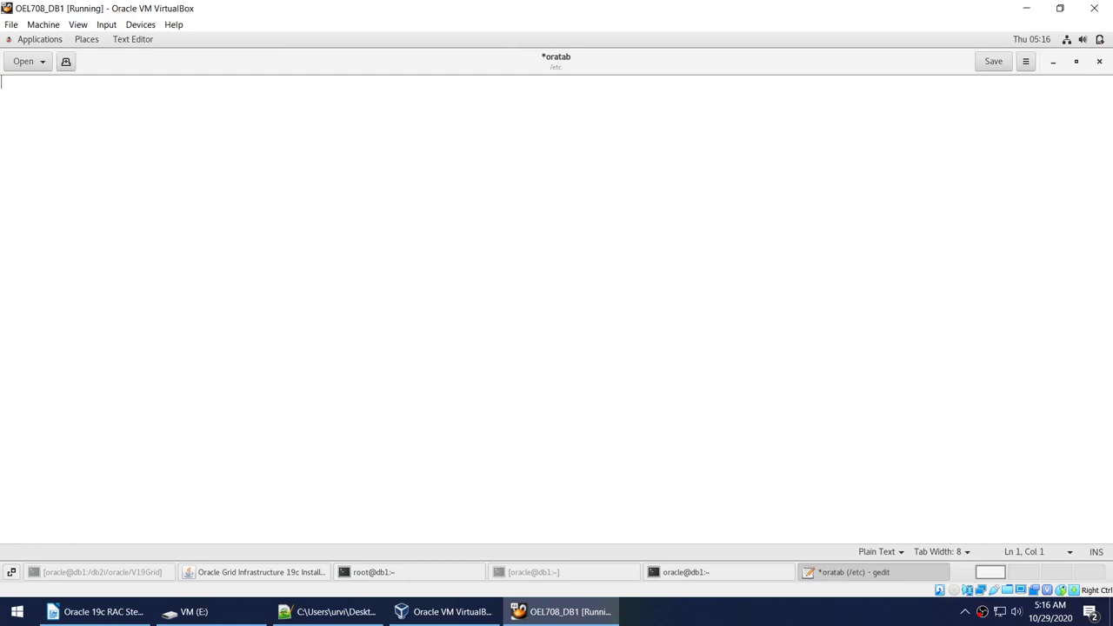
{"action": "type", "text": "+ASM1:/db2"}
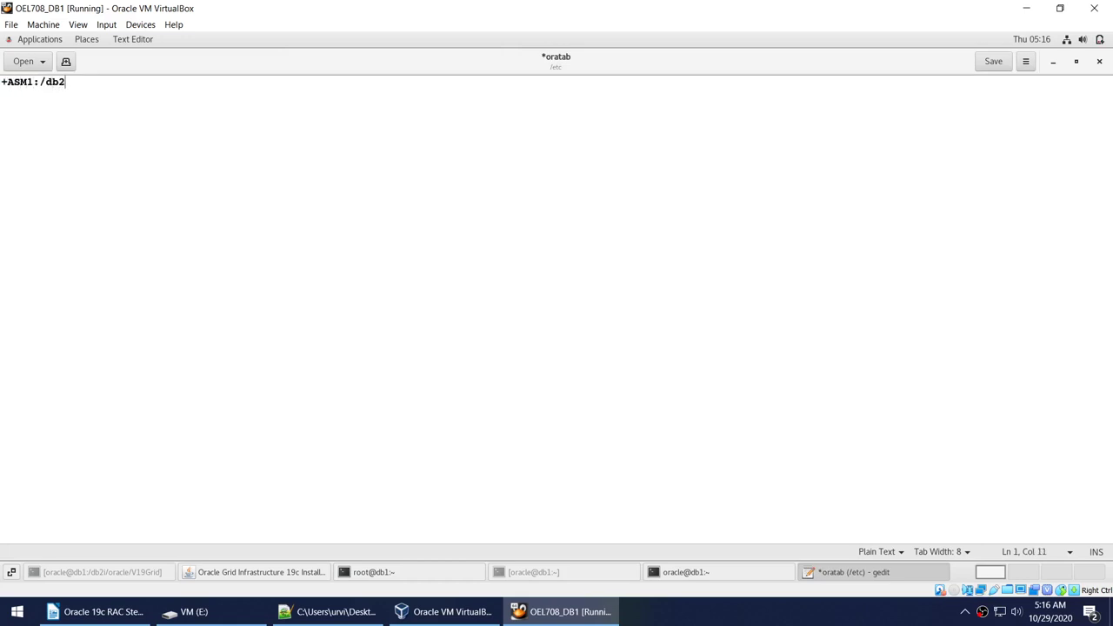
{"action": "type", "text": "i/V1"}
{"action": "key", "text": "BackSpace"}
{"action": "type", "text": "19G"}
{"action": "key", "text": "BackSpace"}
{"action": "key", "text": "BackSpace"}
{"action": "key", "text": "BackSpace"}
{"action": "type", "text": "oracle/V19Grid:"}
Save the edited oratab, close gedit, and display /etc/oratab with its new +ASM1 entry.
{"action": "left_click", "coordinate": [995, 64]}
{"action": "left_click", "coordinate": [1099, 65]}
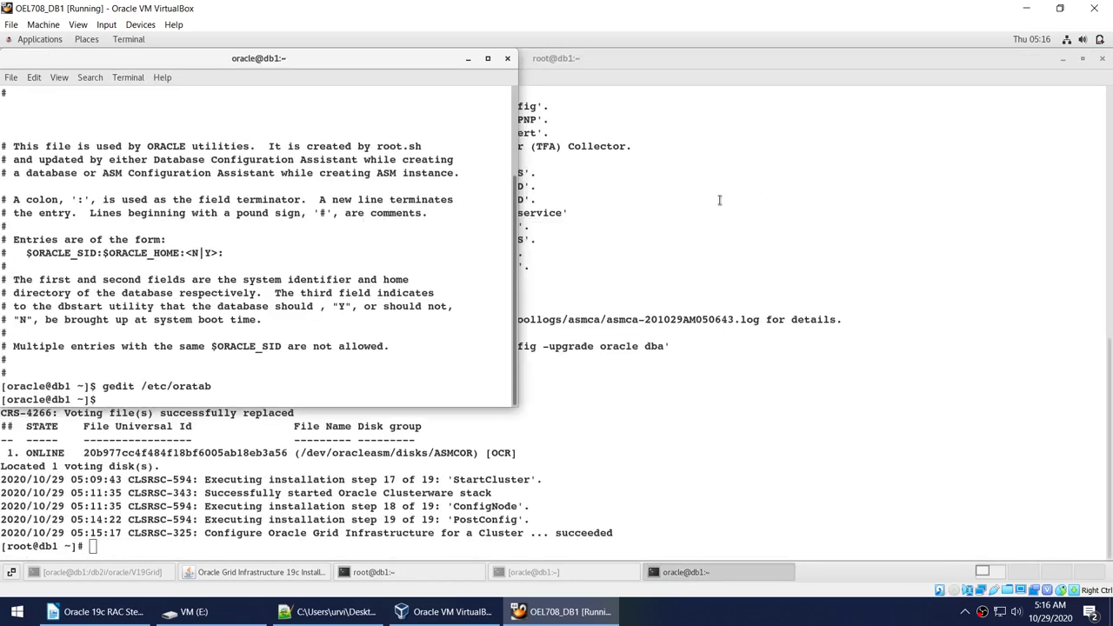
{"action": "type", "text": "clea"}
{"action": "type", "text": "r"}
{"action": "key", "text": "Return"}
{"action": "type", "text": "ca"}
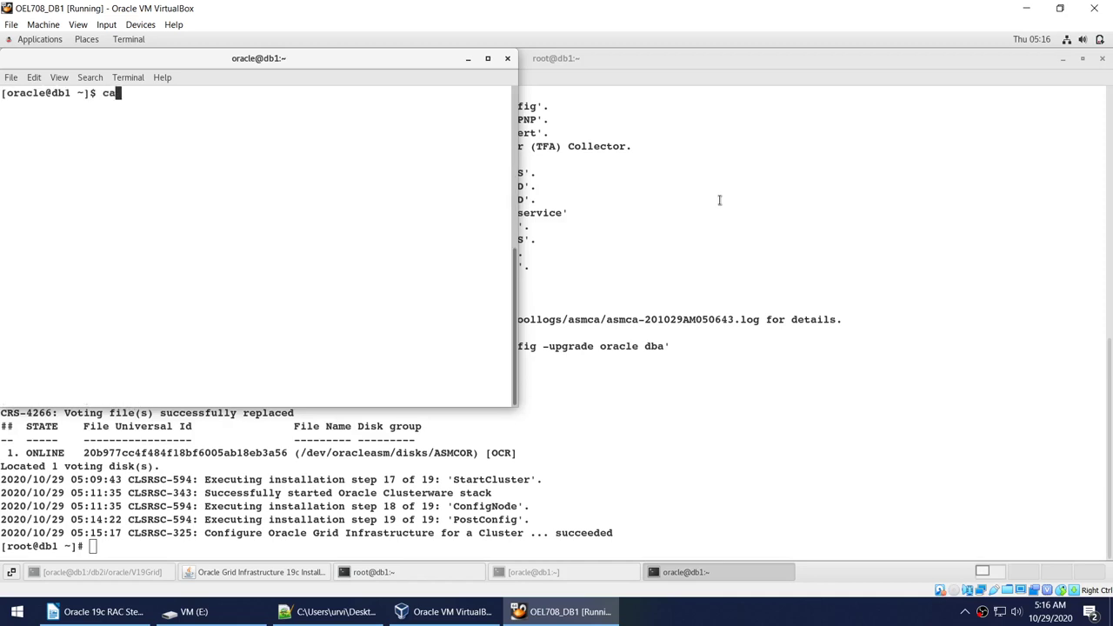
{"action": "type", "text": "t /etc/oratab"}
{"action": "key", "text": "Return"}
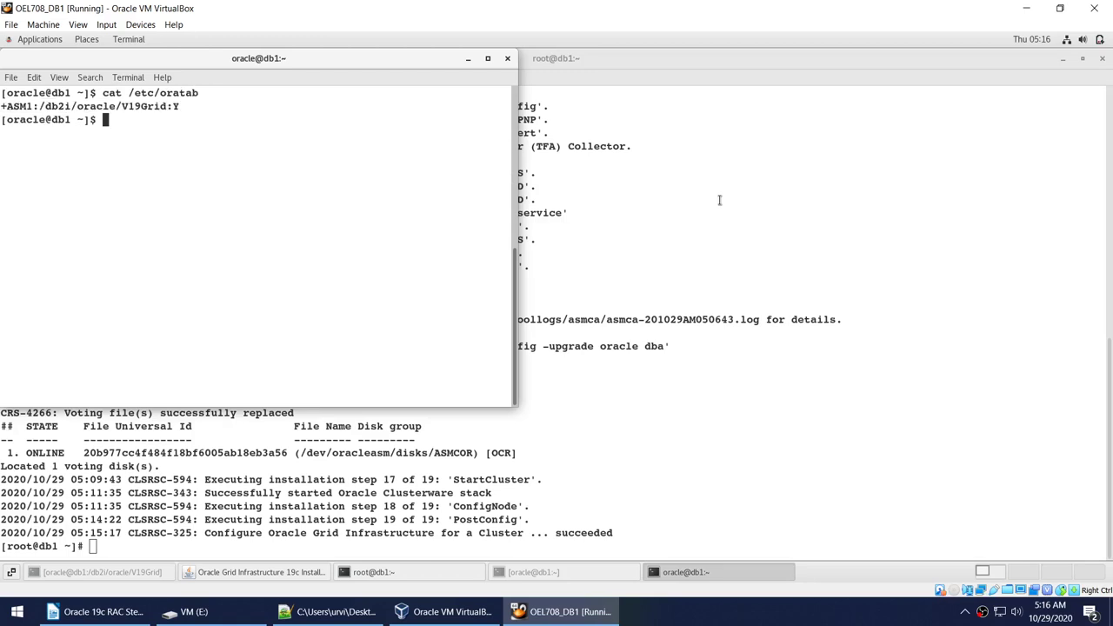
Source oraenv for +ASM1, switching the Oracle base to /db2i/oracle/V19BaseGrid.
{"action": "type", "text": ". oraenv"}
{"action": "key", "text": "Return"}
{"action": "type", "text": "+AS"}
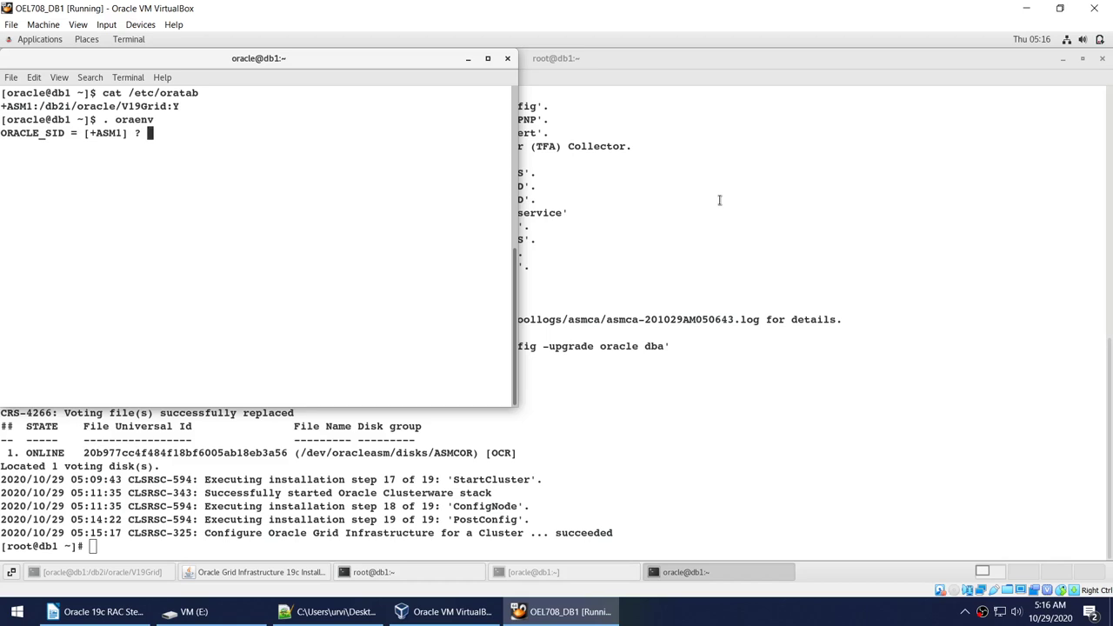
{"action": "type", "text": "M1"}
{"action": "key", "text": "Return"}
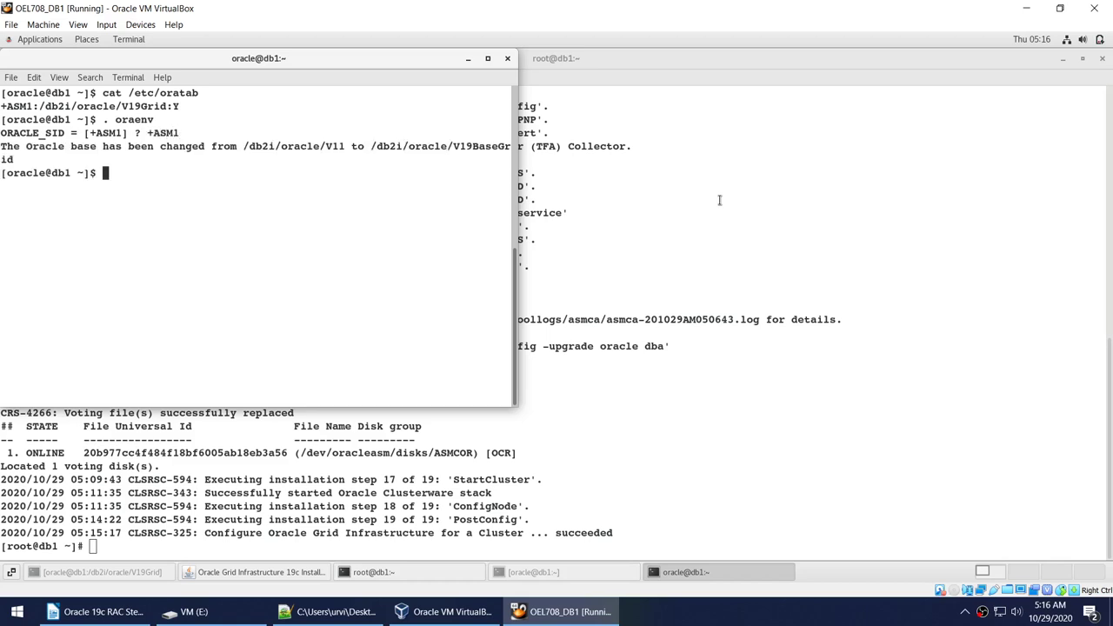
Connect via sqlplus / as sysasm and query name, state from v$asm_diskgroup, showing OCR MOUNTED.
{"action": "left_click", "coordinate": [488, 59]}
{"action": "type", "text": "clear"}
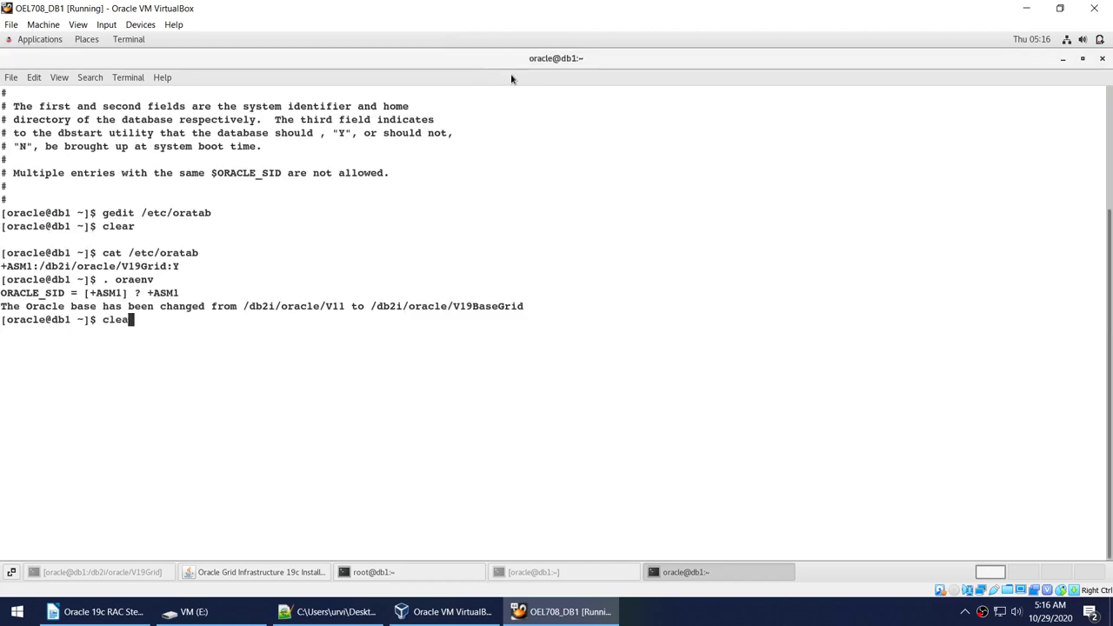
{"action": "key", "text": "Return"}
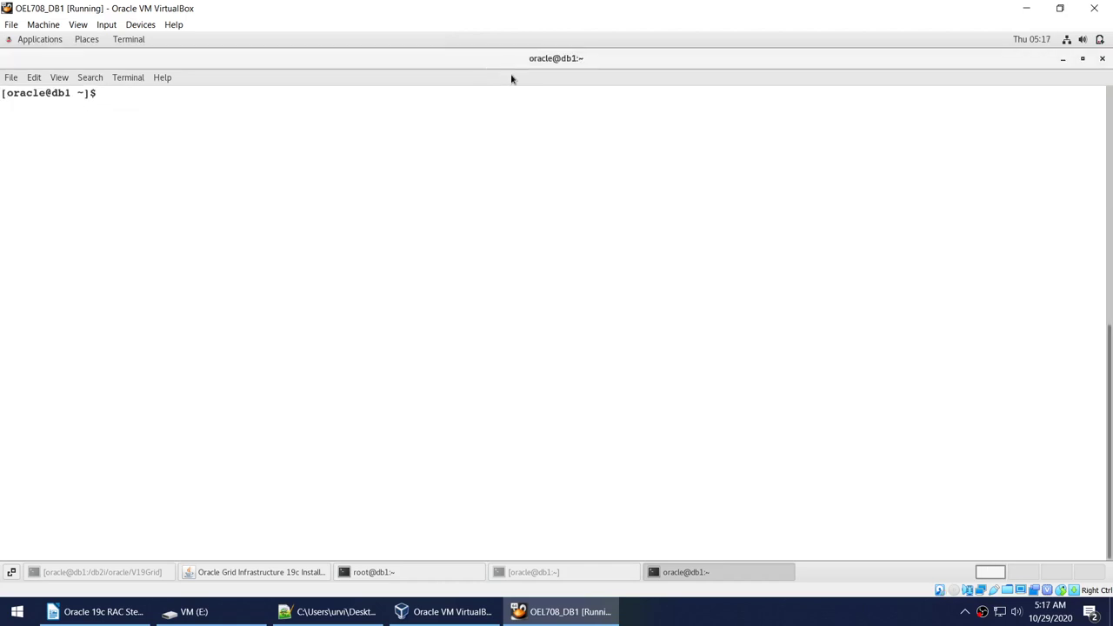
{"action": "type", "text": "sqlplus / as sysasm"}
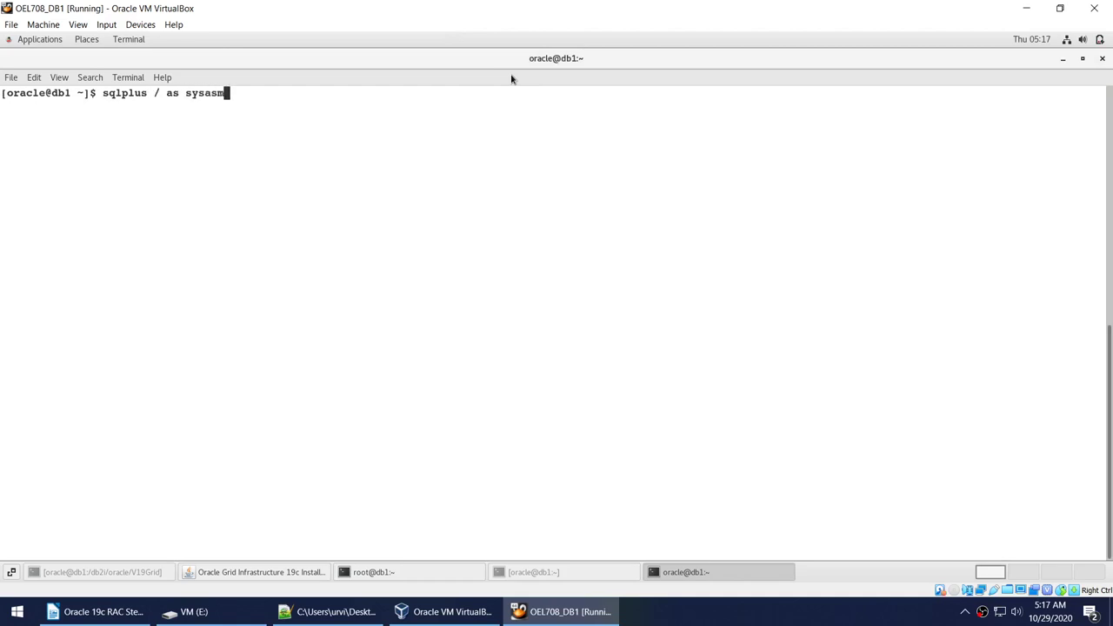
{"action": "key", "text": "Return"}
{"action": "type", "text": "sele"}
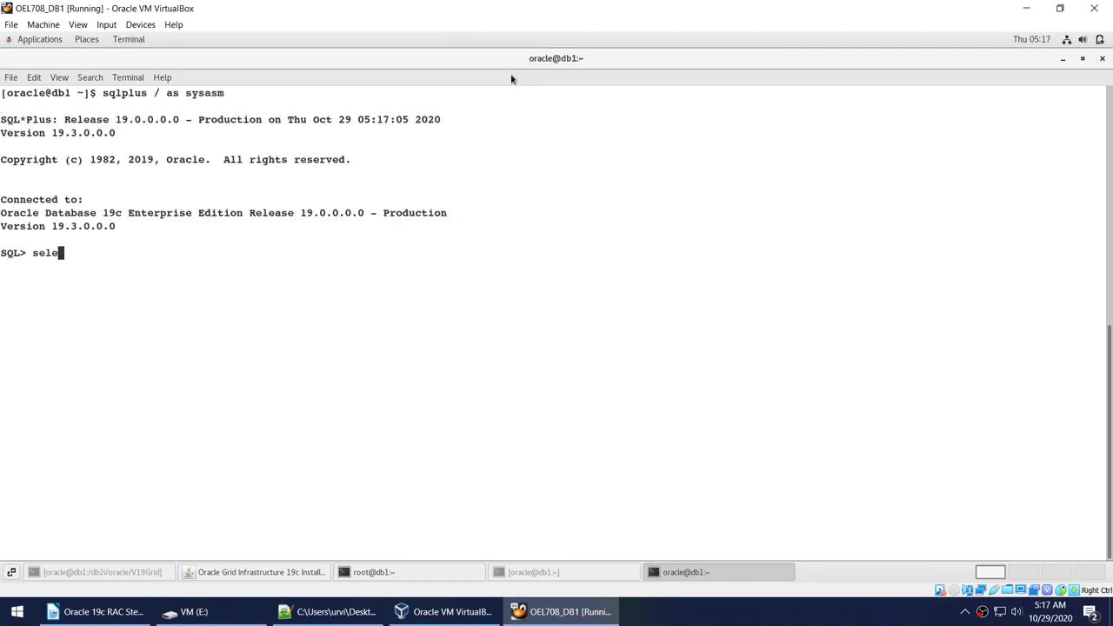
{"action": "type", "text": "ct name, state fr"}
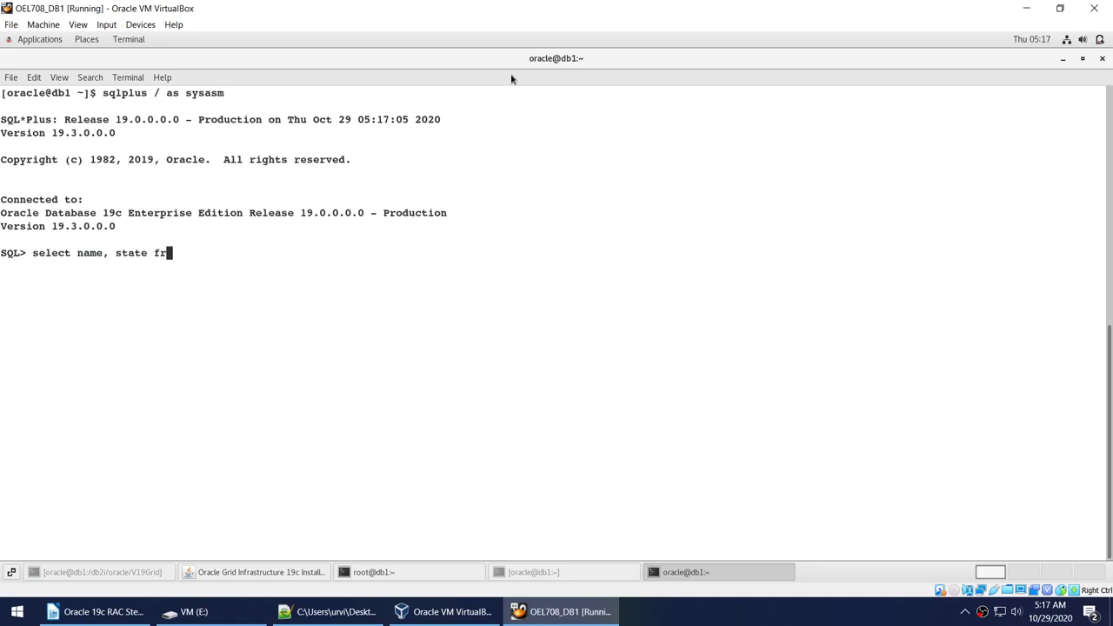
{"action": "type", "text": "om v$asm_diskgroup;"}
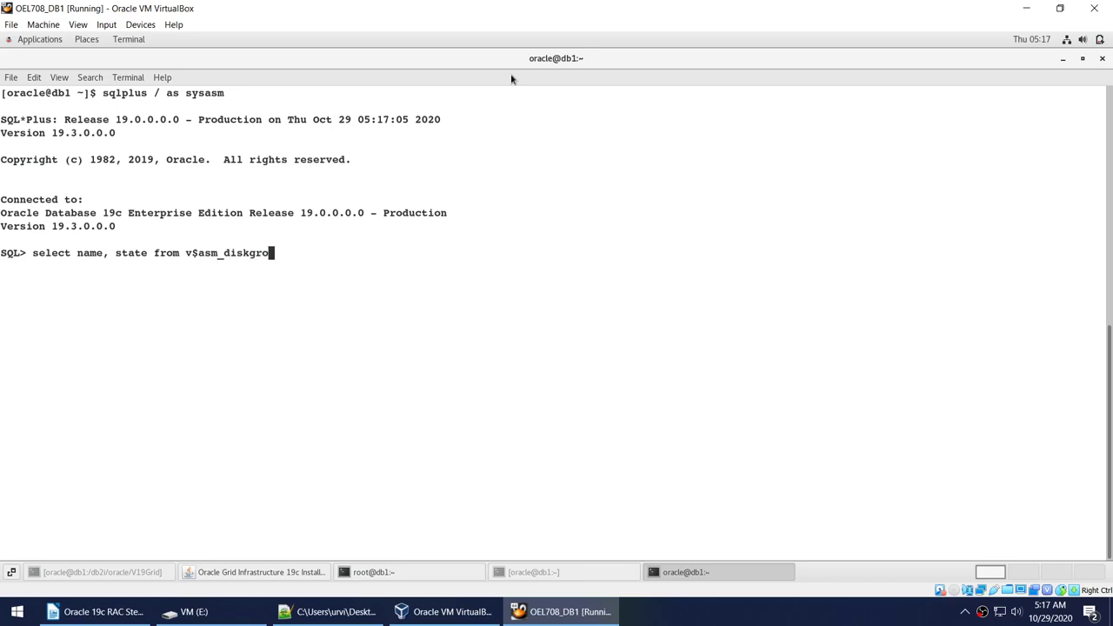
{"action": "key", "text": "Return"}
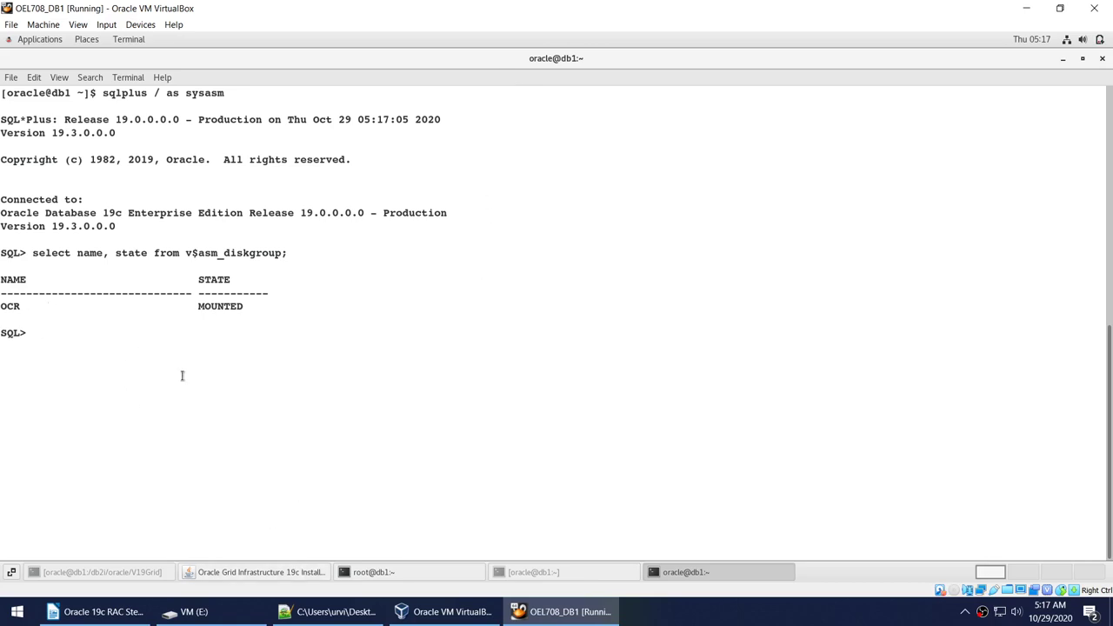
{"action": "double_click", "coordinate": [10, 308]}
Confirm in the installer's Execute Configuration Scripts dialog that the root scripts have run.
{"action": "left_click", "coordinate": [266, 571]}
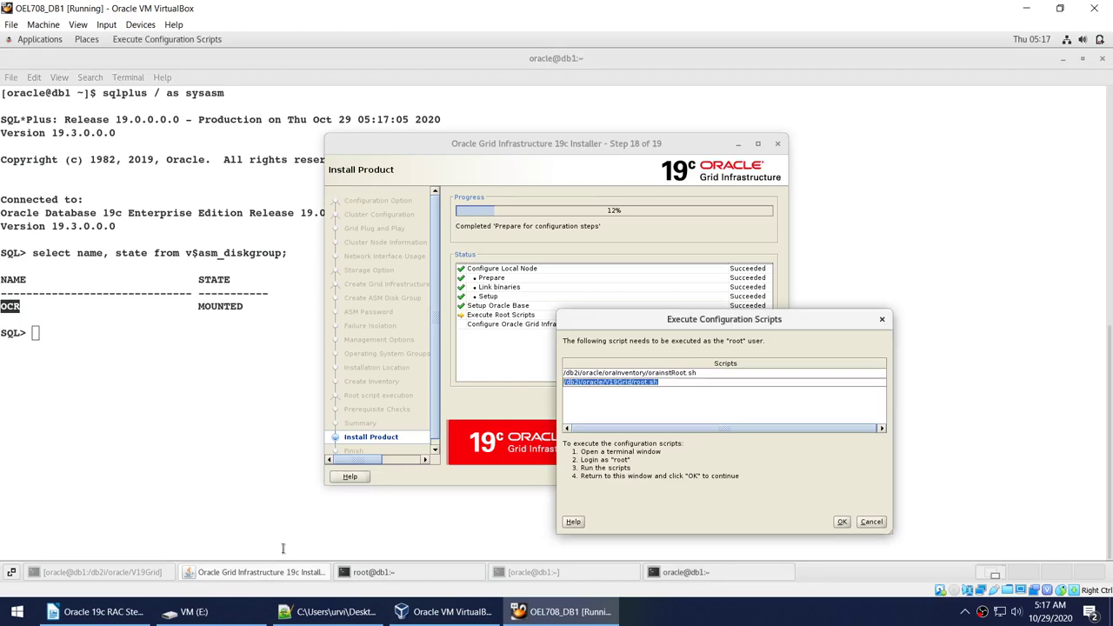
{"action": "left_click", "coordinate": [842, 521]}
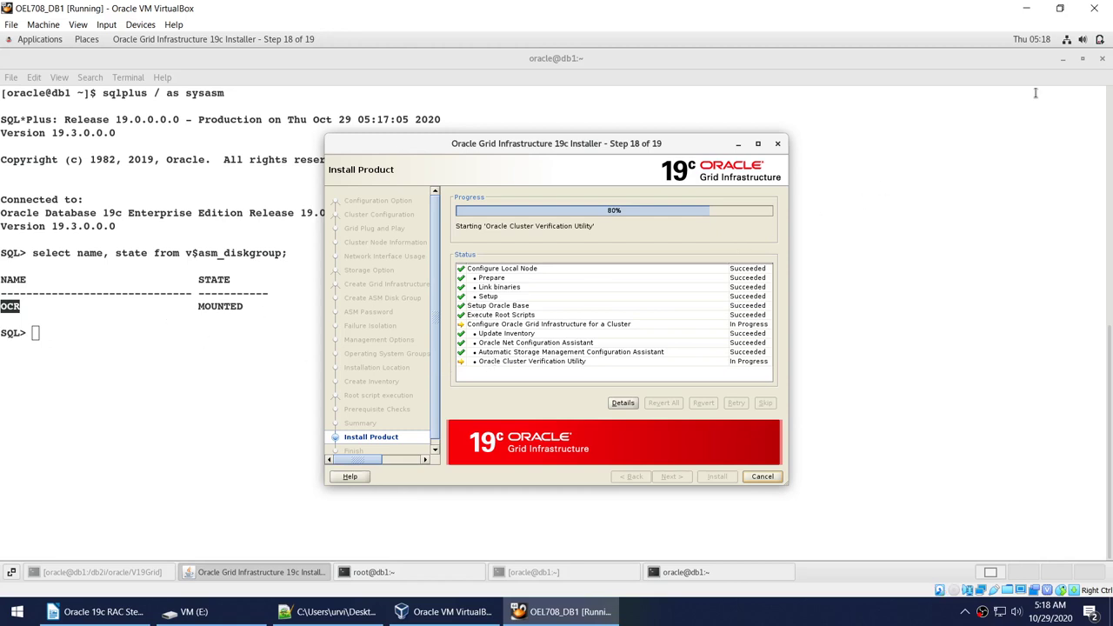
Exit SQL*Plus back to the shell and clear the terminal.
{"action": "left_click", "coordinate": [261, 257]}
{"action": "type", "text": "exit"}
{"action": "key", "text": "Return"}
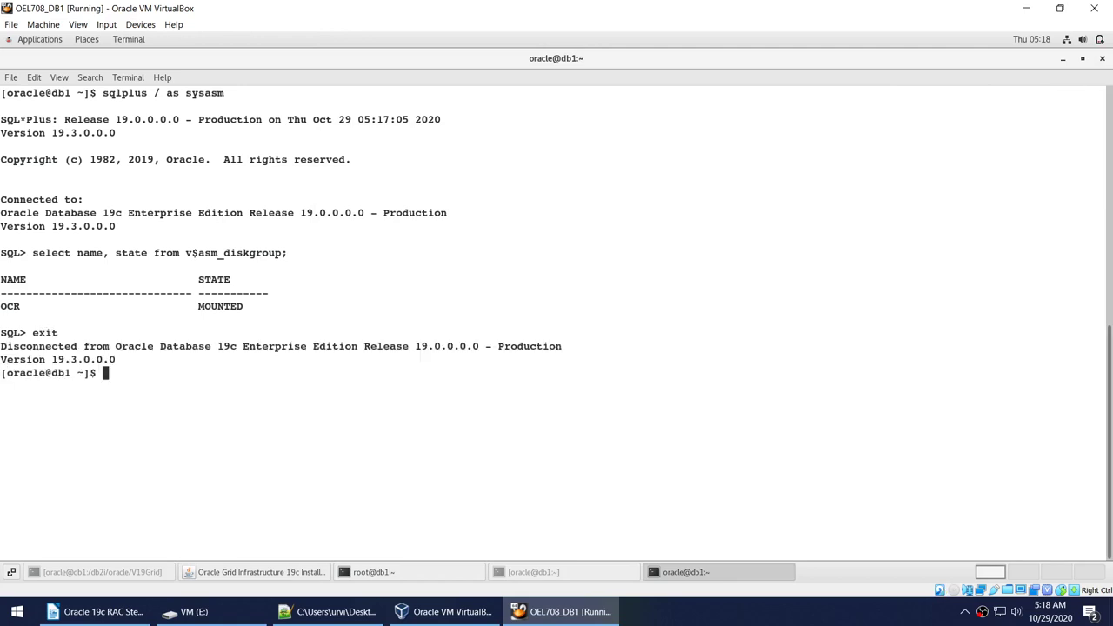
{"action": "type", "text": "clear"}
{"action": "key", "text": "Return"}
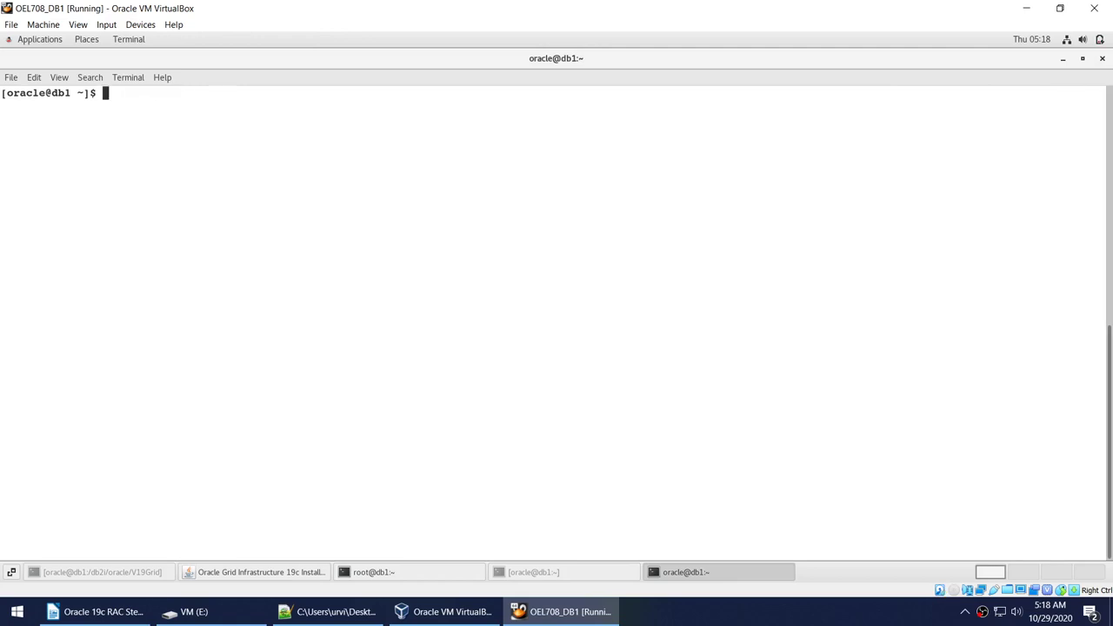
Launch asmca, then raise the installer, now at 80% running Cluster Verification Utility.
{"action": "type", "text": "asmcas"}
{"action": "key", "text": "Return"}
{"action": "type", "text": "clear"}
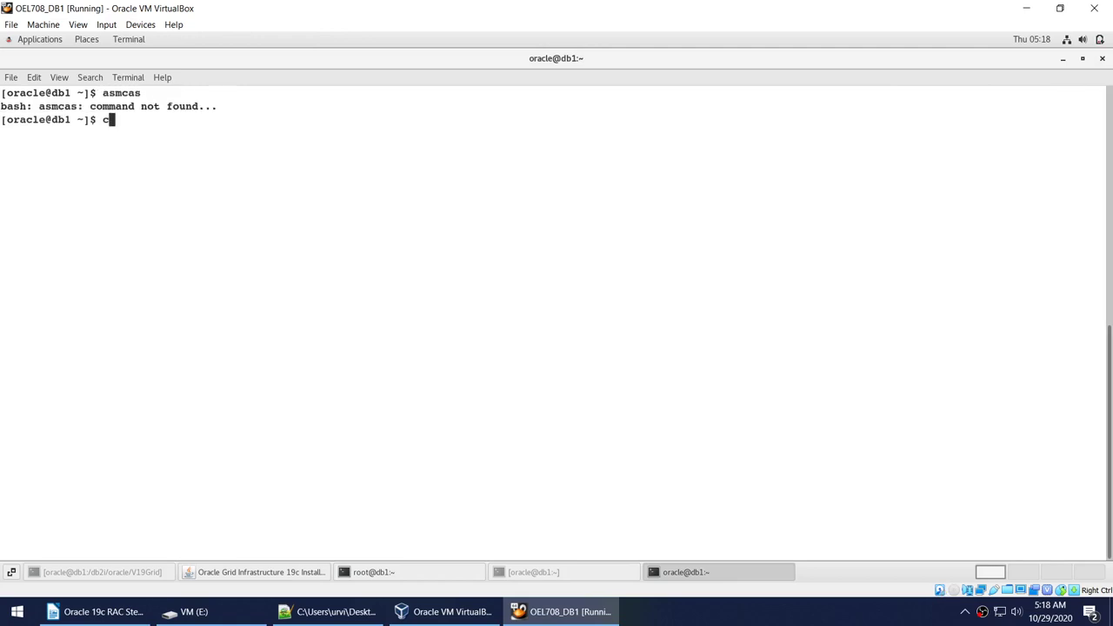
{"action": "key", "text": "Return"}
{"action": "type", "text": "am"}
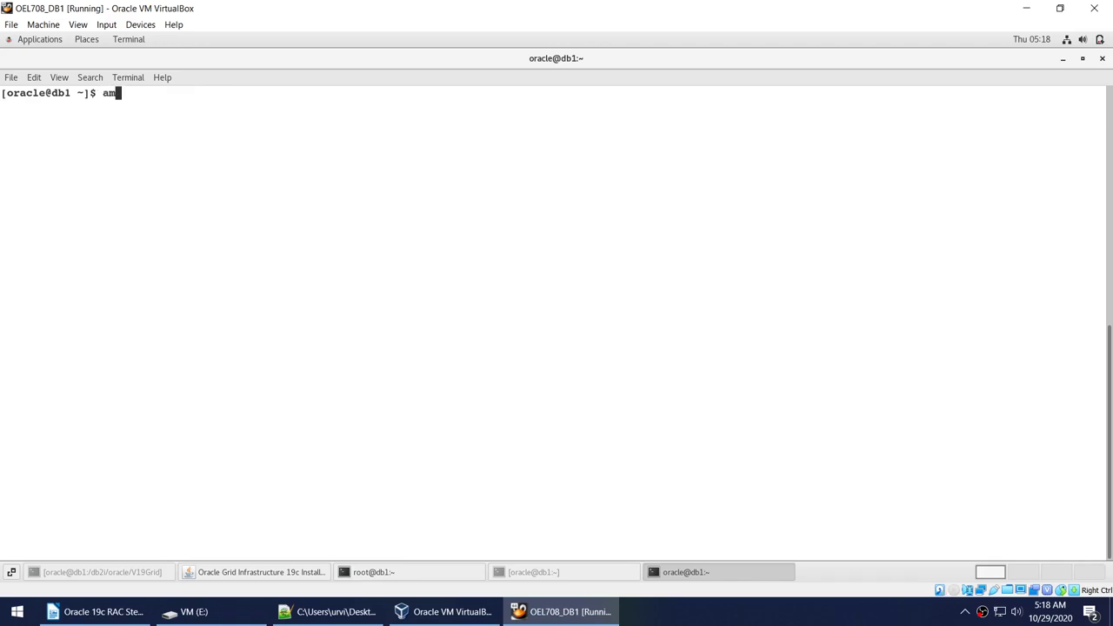
{"action": "type", "text": "mca"}
{"action": "key", "text": "Return"}
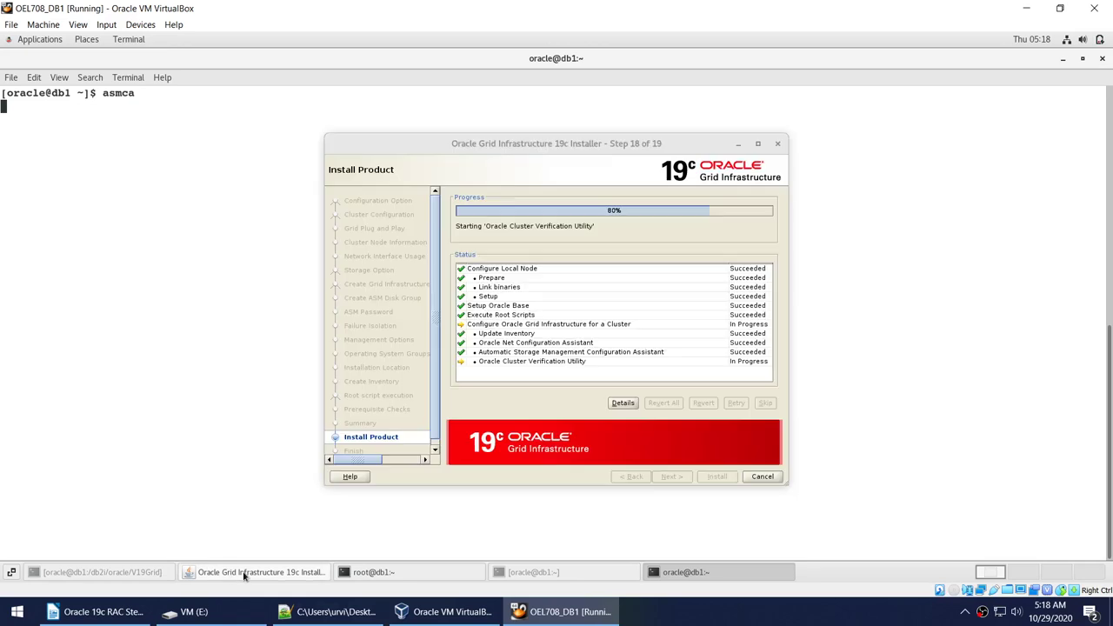
{"action": "left_click", "coordinate": [244, 574]}
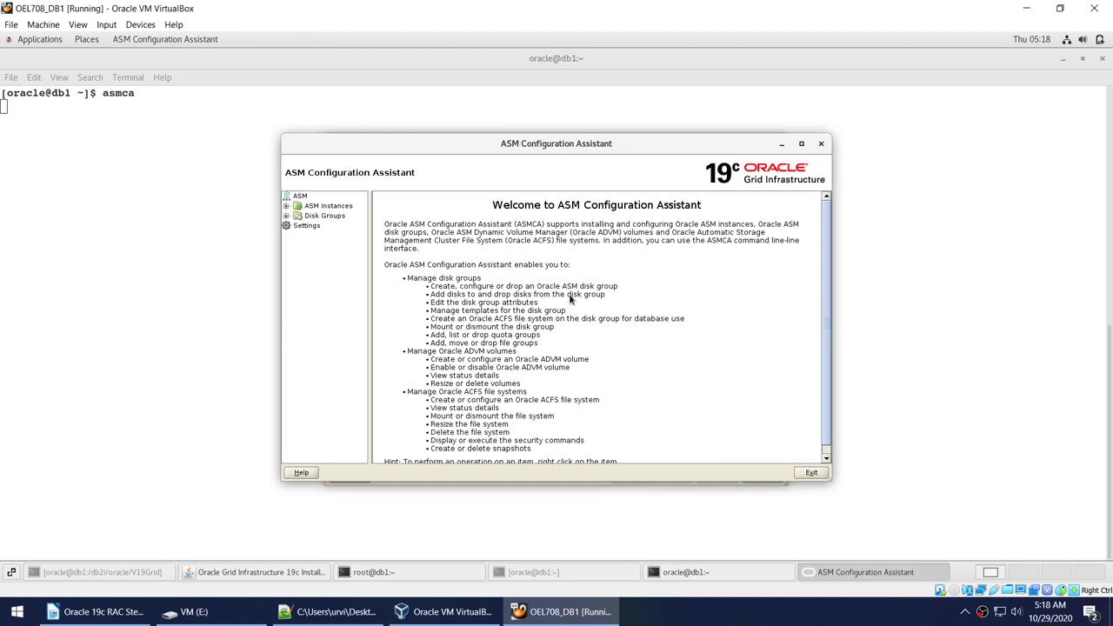
Open Create Disk Group from the Disk Groups node, showing one eligible 12287 MB disk.
{"action": "left_click", "coordinate": [784, 145]}
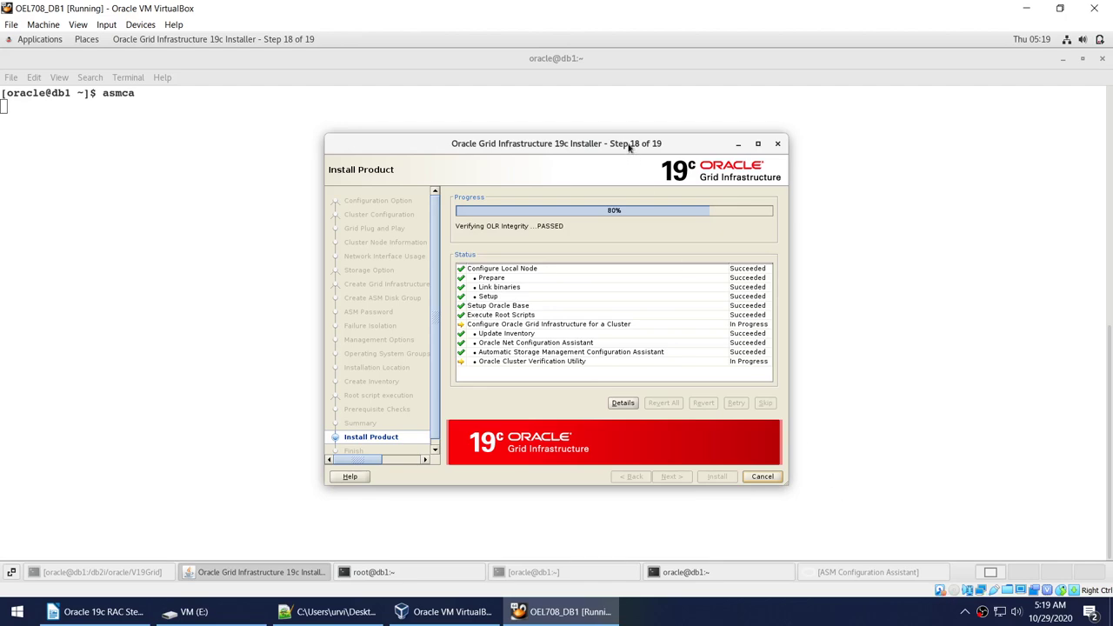
{"action": "left_click_drag", "start_coordinate": [628, 144], "coordinate": [805, 159]}
{"action": "left_click", "coordinate": [542, 225]}
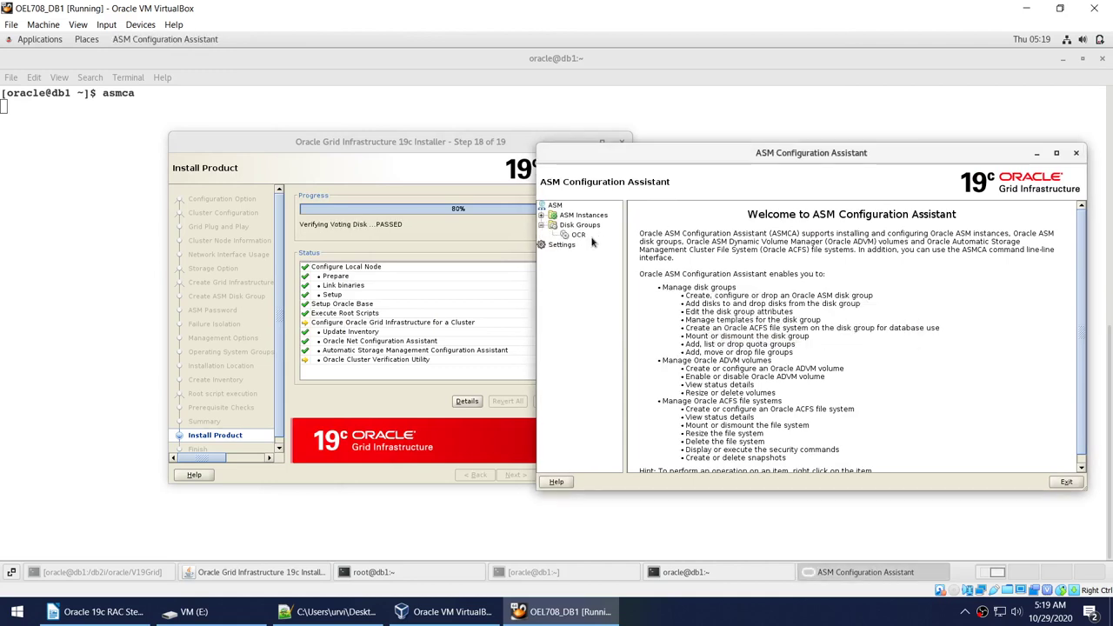
{"action": "left_click", "coordinate": [591, 240]}
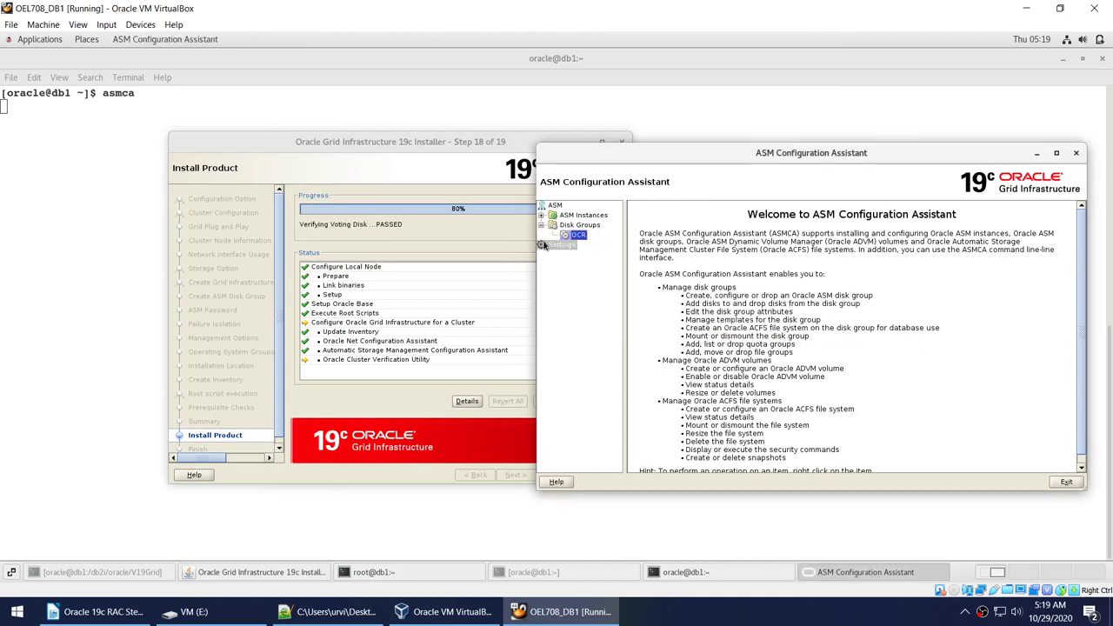
{"action": "left_click", "coordinate": [576, 226]}
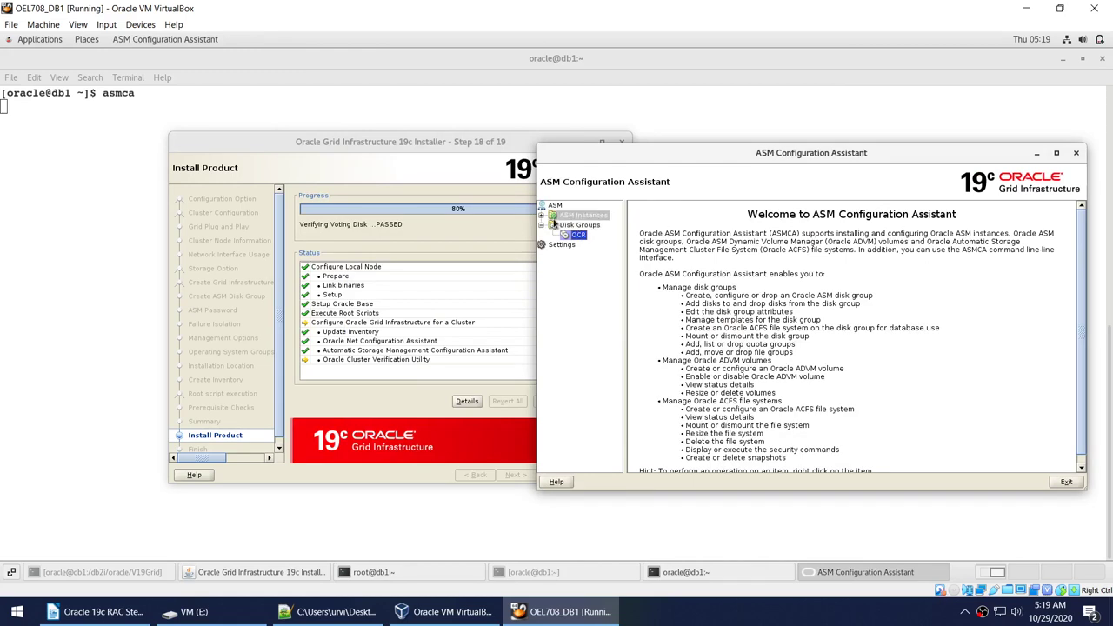
{"action": "left_click", "coordinate": [574, 225]}
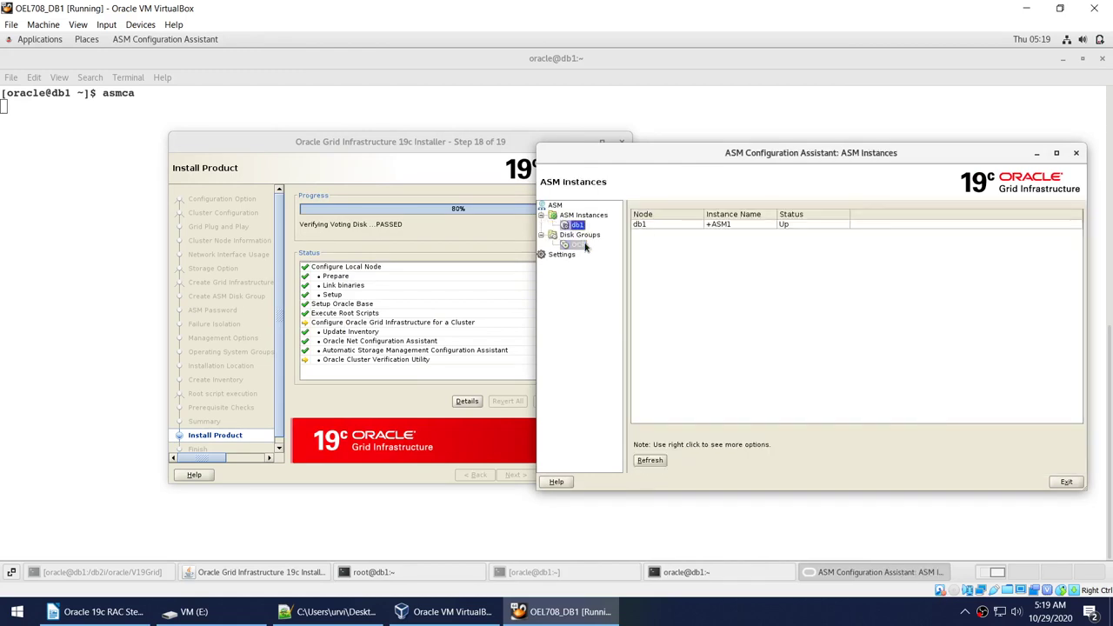
{"action": "left_click", "coordinate": [580, 236]}
{"action": "right_click", "coordinate": [580, 238]}
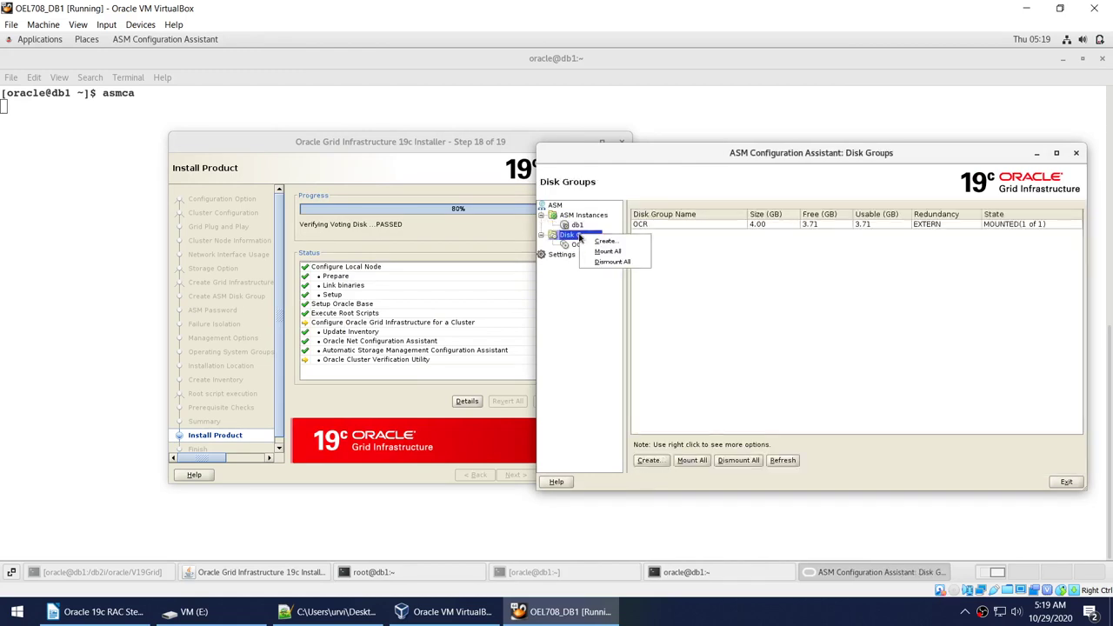
{"action": "left_click", "coordinate": [586, 240]}
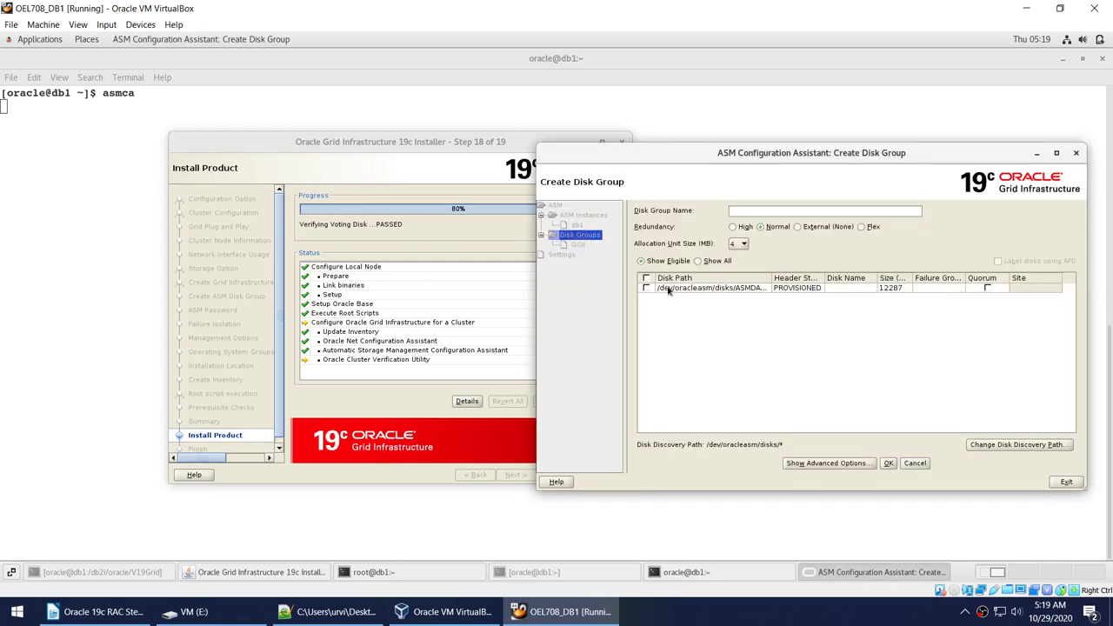
Create disk group DATA with External redundancy on the /dev/oracleasm disk, now mounted at 12 GB.
{"action": "left_click", "coordinate": [645, 287]}
{"action": "left_click", "coordinate": [843, 228]}
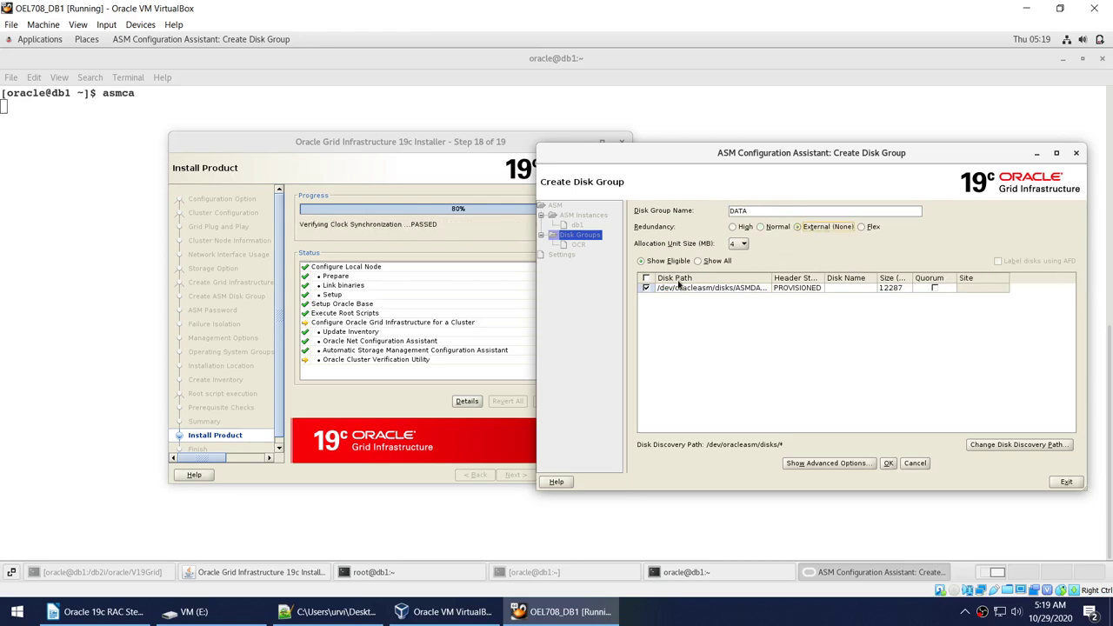
{"action": "left_click", "coordinate": [888, 463]}
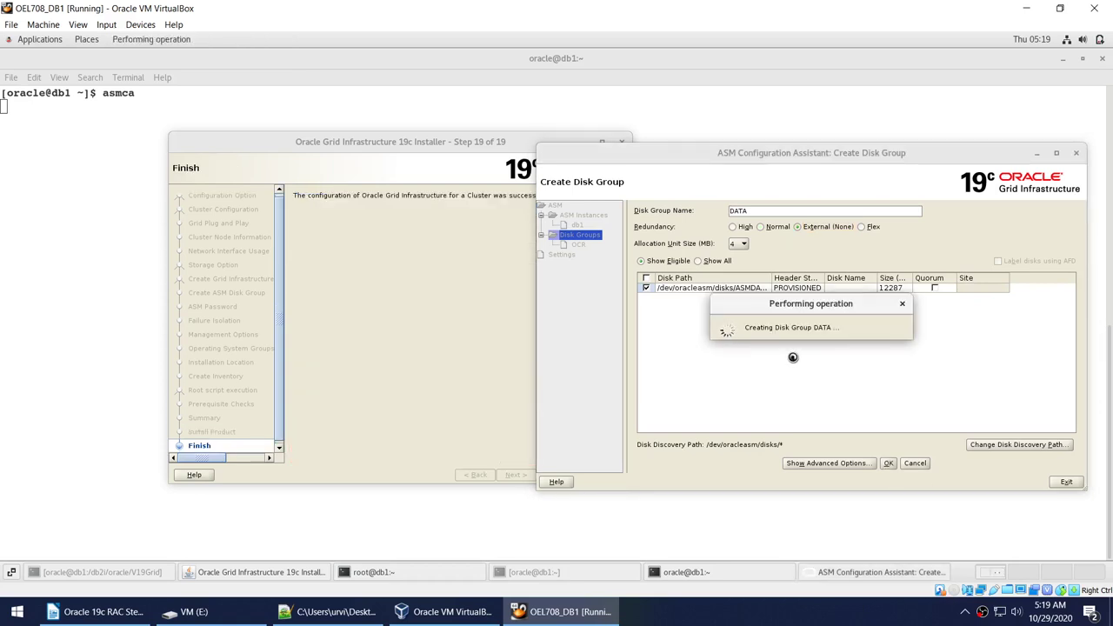
{"action": "left_click", "coordinate": [462, 348]}
{"action": "left_click", "coordinate": [676, 227]}
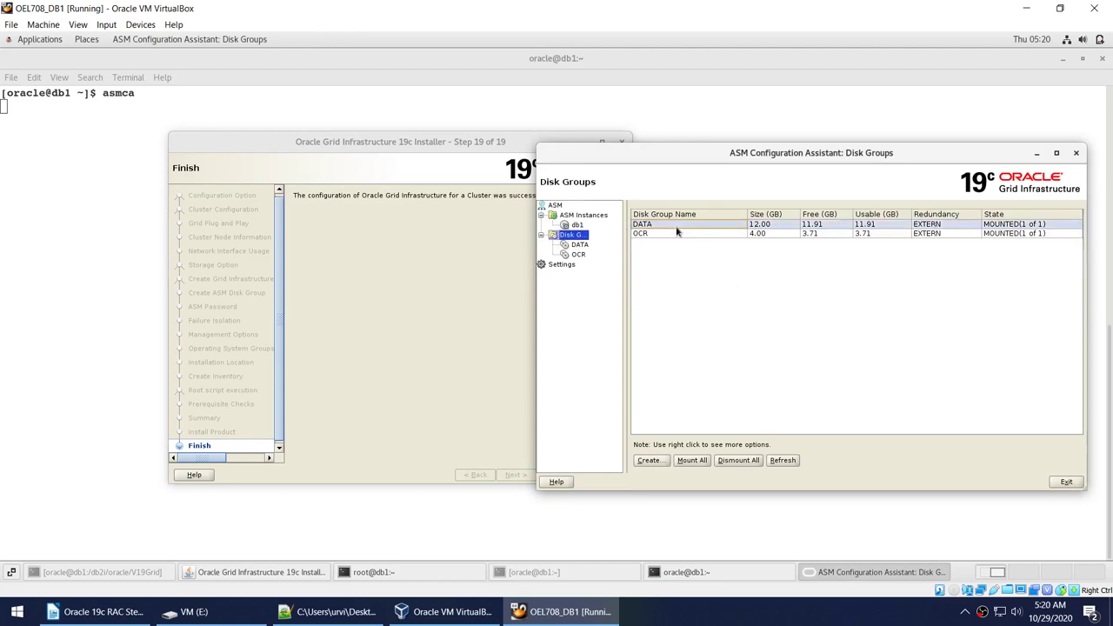
Exit ASMCA, confirm Yes, and close the installer from its Finish page.
{"action": "left_click", "coordinate": [727, 234]}
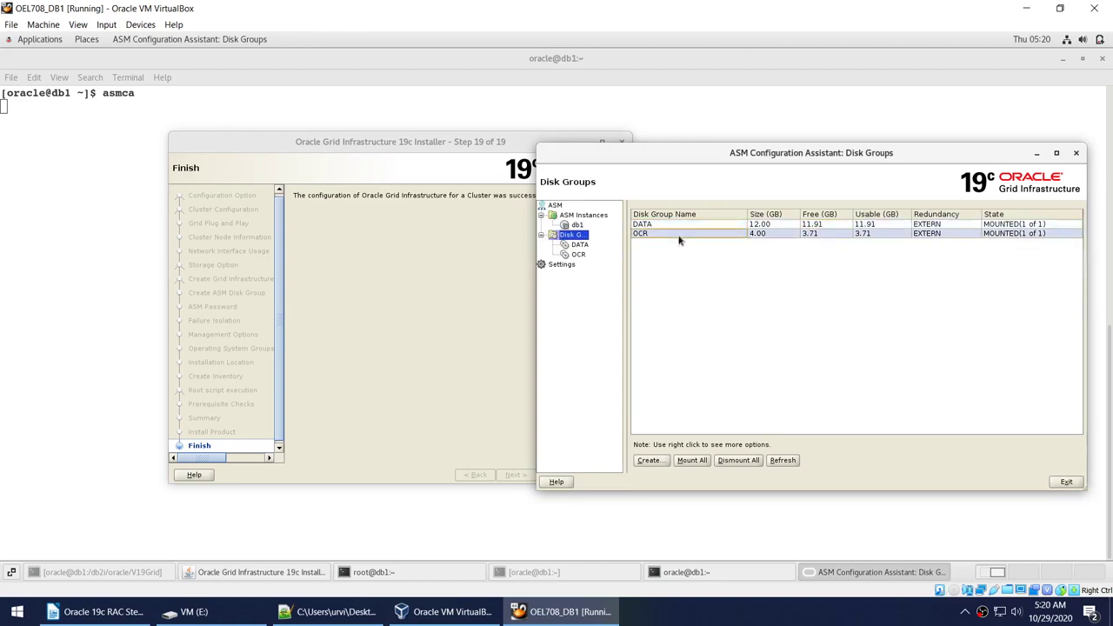
{"action": "left_click", "coordinate": [794, 235]}
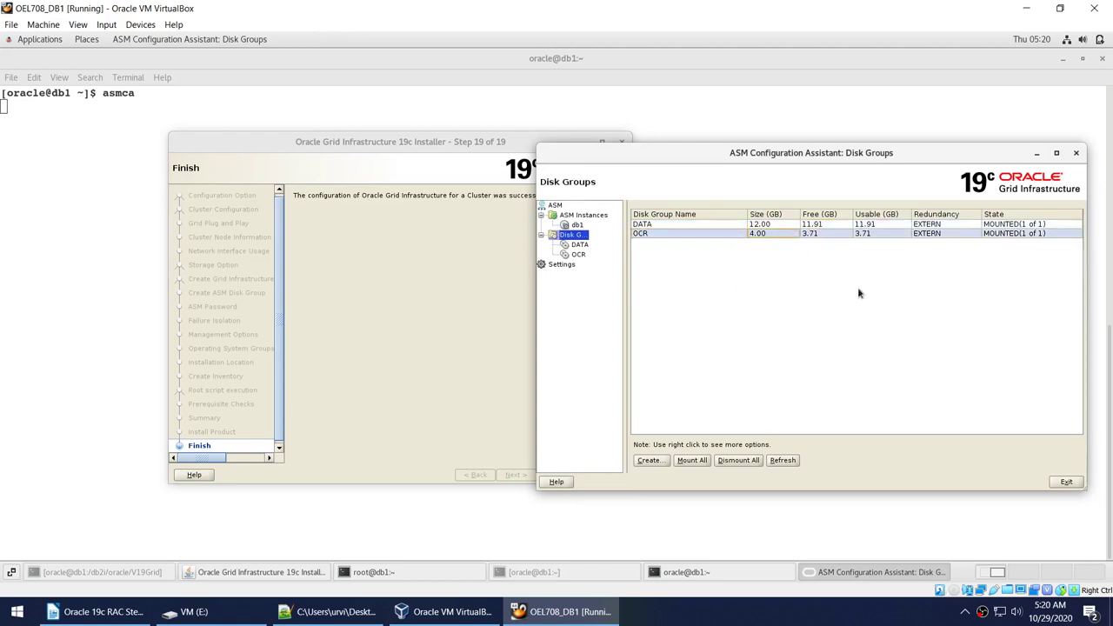
{"action": "left_click", "coordinate": [1067, 484]}
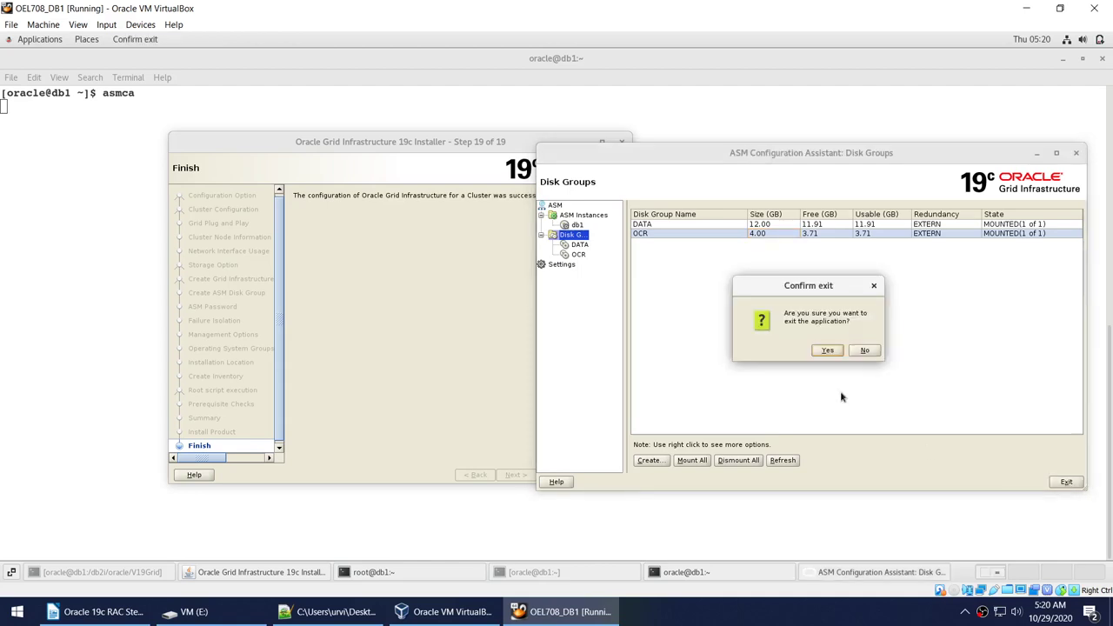
{"action": "left_click", "coordinate": [824, 352]}
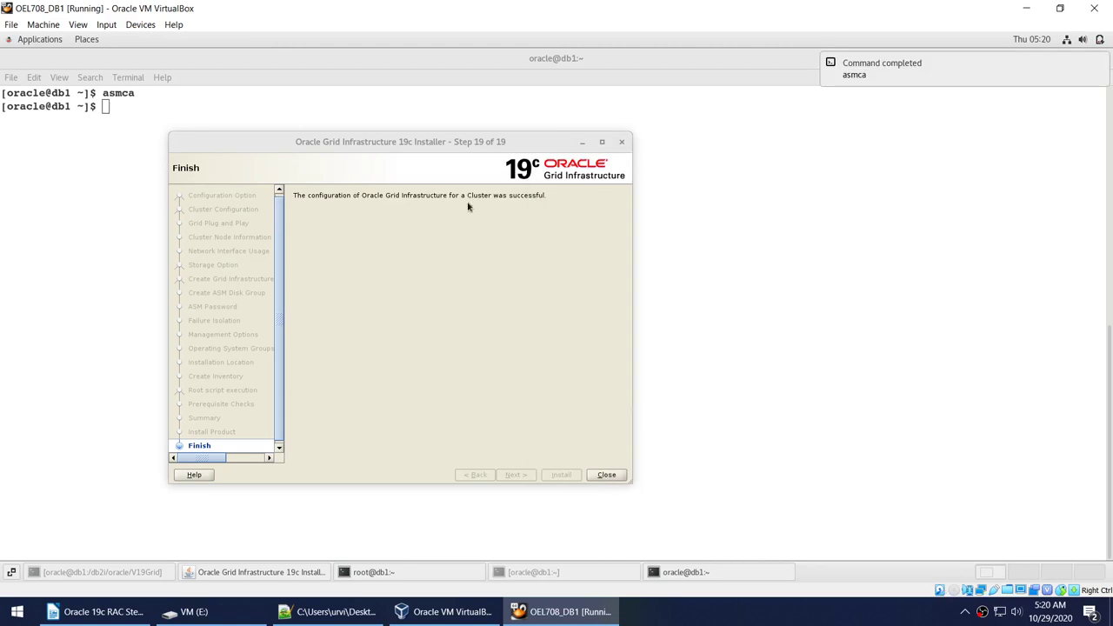
{"action": "left_click", "coordinate": [601, 476]}
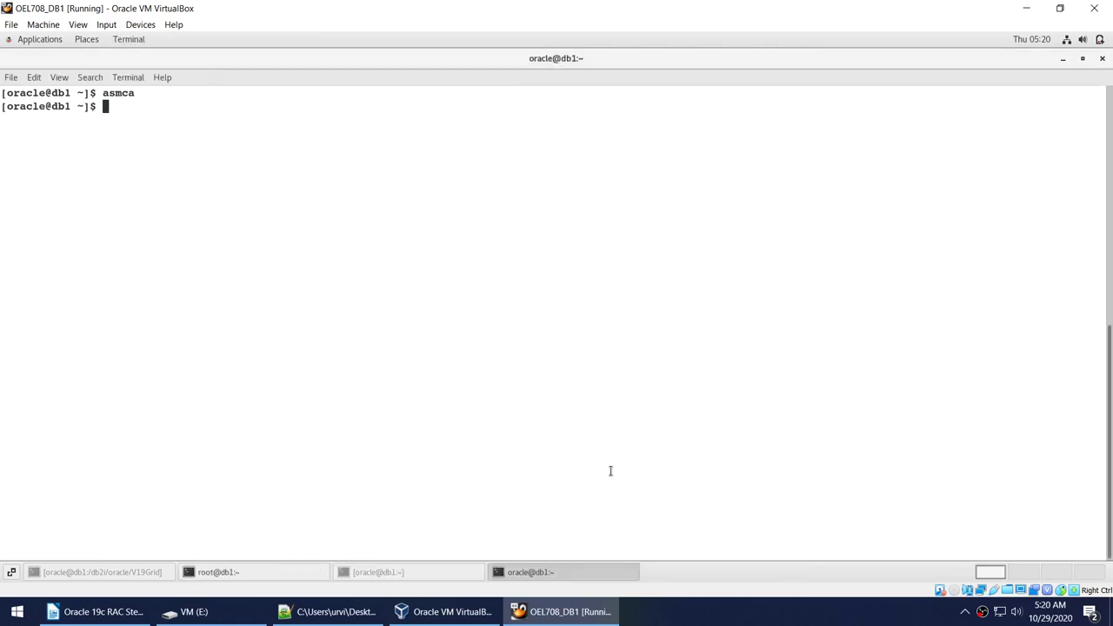
Reconnect as sysasm and query state, name from v$asm_diskgroup, confirming OCR and DATA MOUNTED.
{"action": "key", "text": "Up"}
{"action": "key", "text": "Up"}
{"action": "key", "text": "Up"}
{"action": "key", "text": "Up"}
{"action": "key", "text": "Up"}
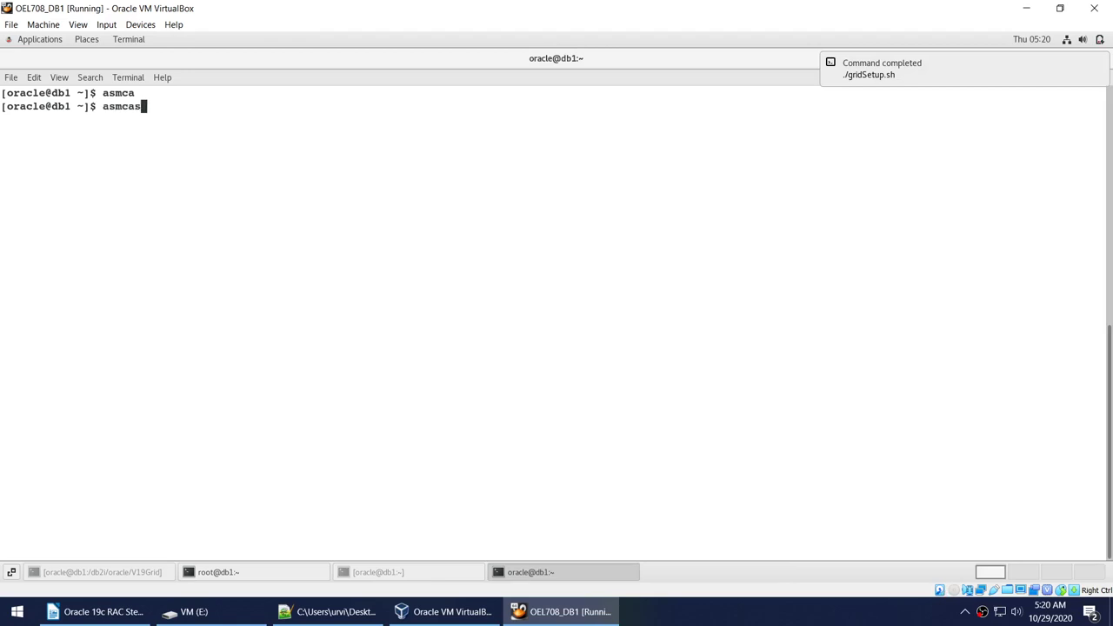
{"action": "key", "text": "Return"}
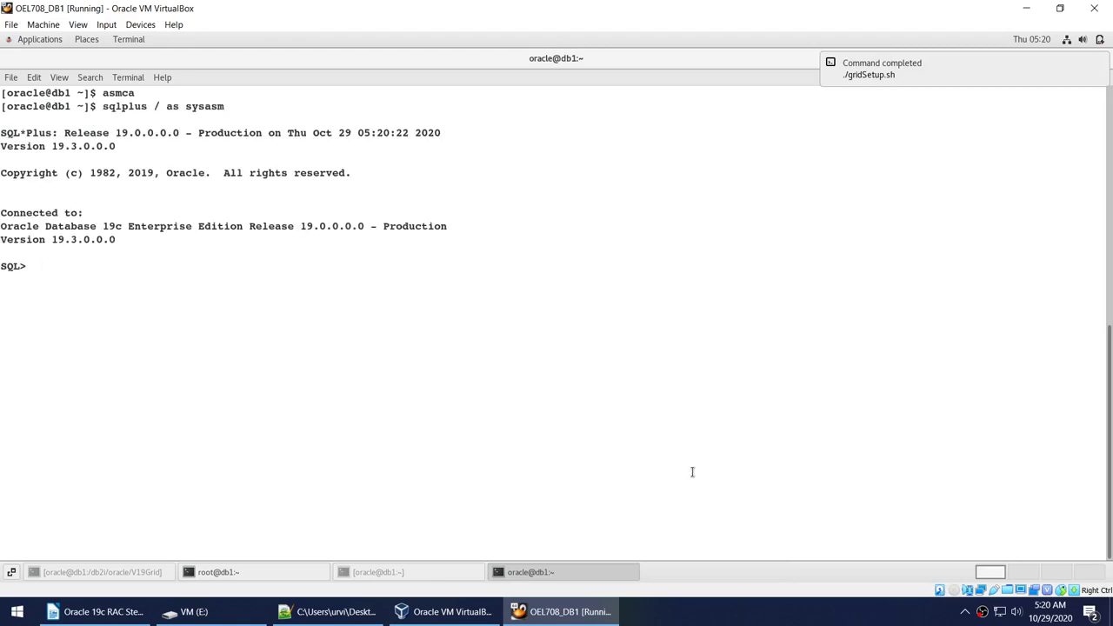
{"action": "scroll", "coordinate": [692, 472], "scroll_direction": "up", "scroll_amount": 10}
{"action": "scroll", "coordinate": [692, 472], "scroll_direction": "down", "scroll_amount": 10}
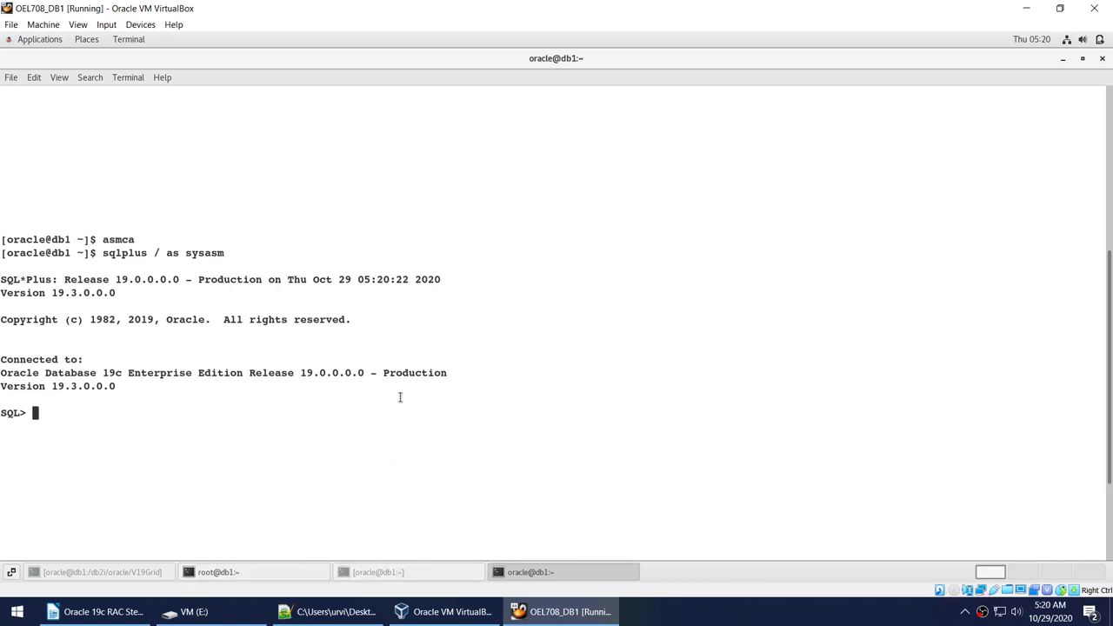
{"action": "type", "text": "selet"}
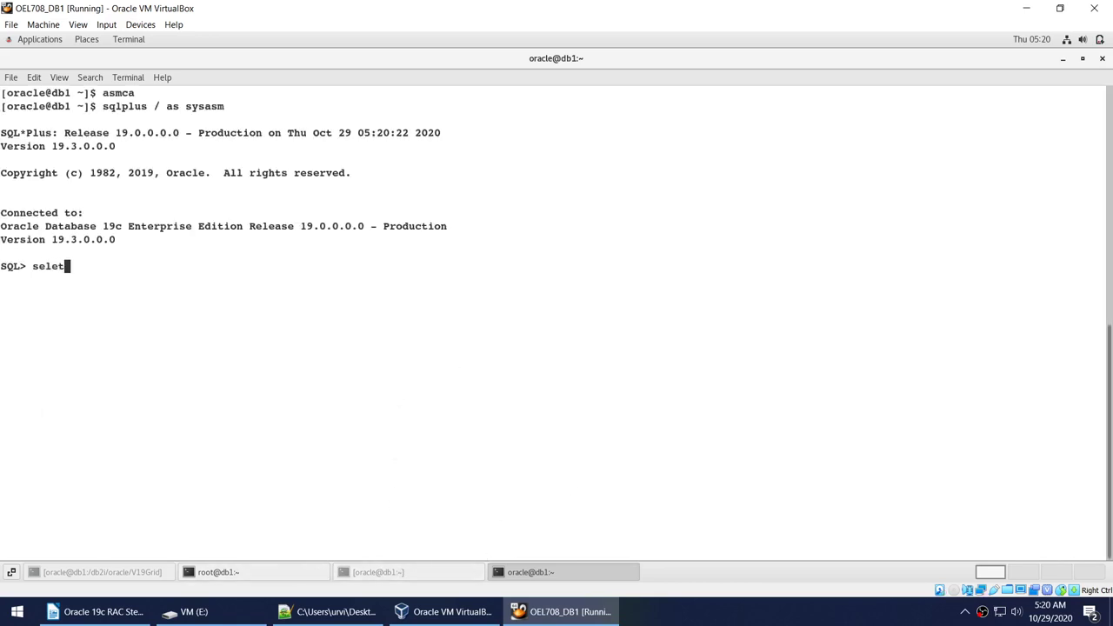
{"action": "type", "text": "t state, name from "}
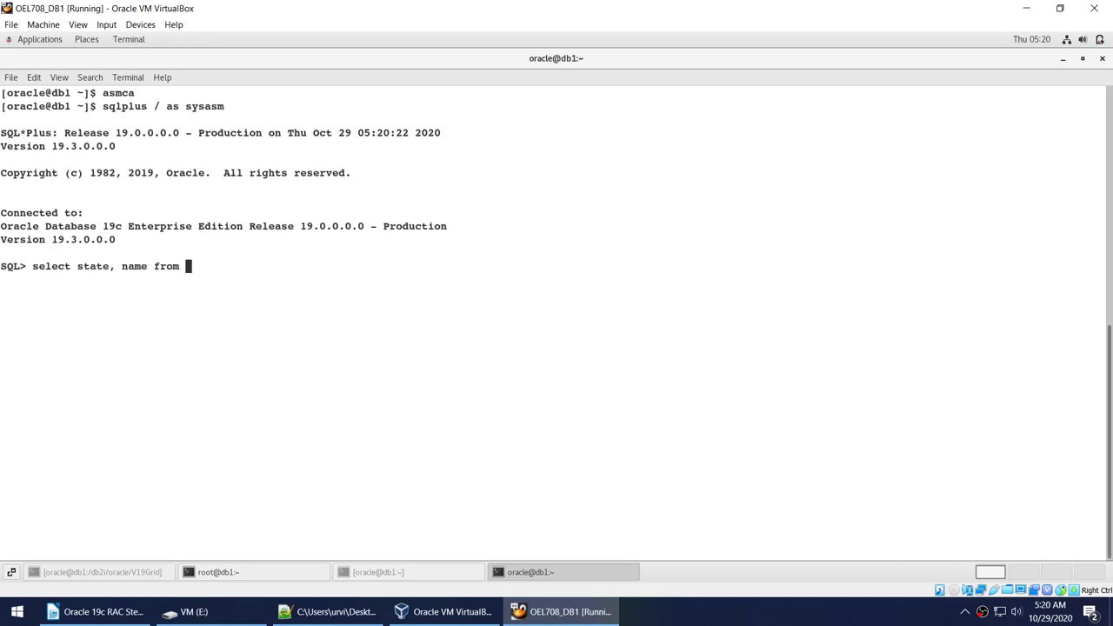
{"action": "type", "text": "v$asm_diskgroup;"}
{"action": "key", "text": "Return"}
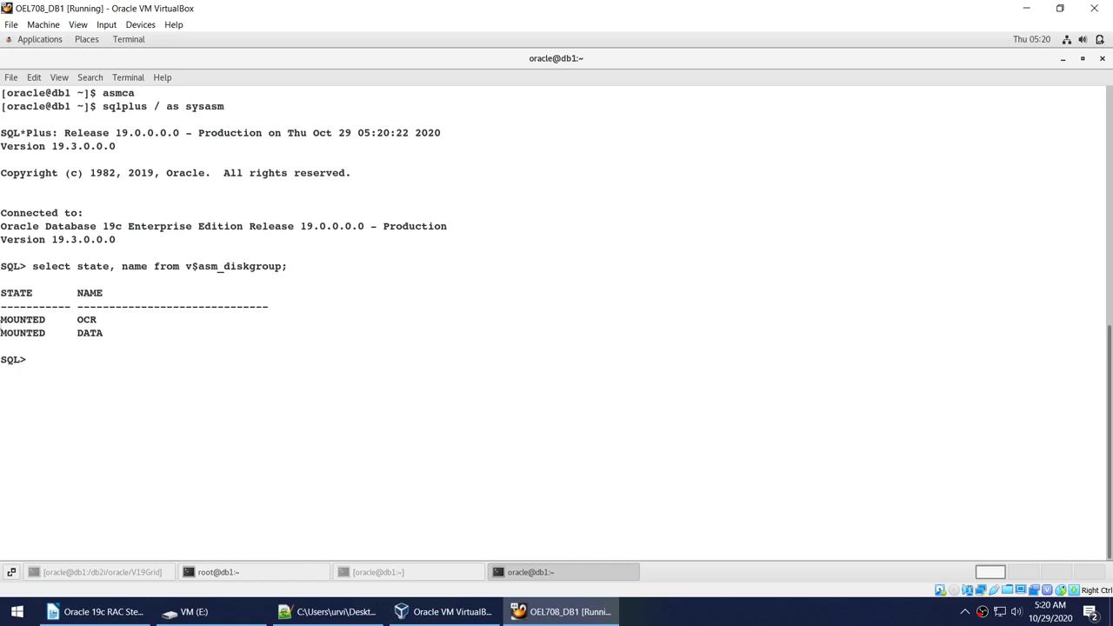
{"action": "left_click_drag", "start_coordinate": [2, 320], "coordinate": [124, 343]}
{"action": "left_click", "coordinate": [129, 374]}
Exit SQL*Plus and clear the terminal.
{"action": "type", "text": "exit"}
{"action": "key", "text": "Return"}
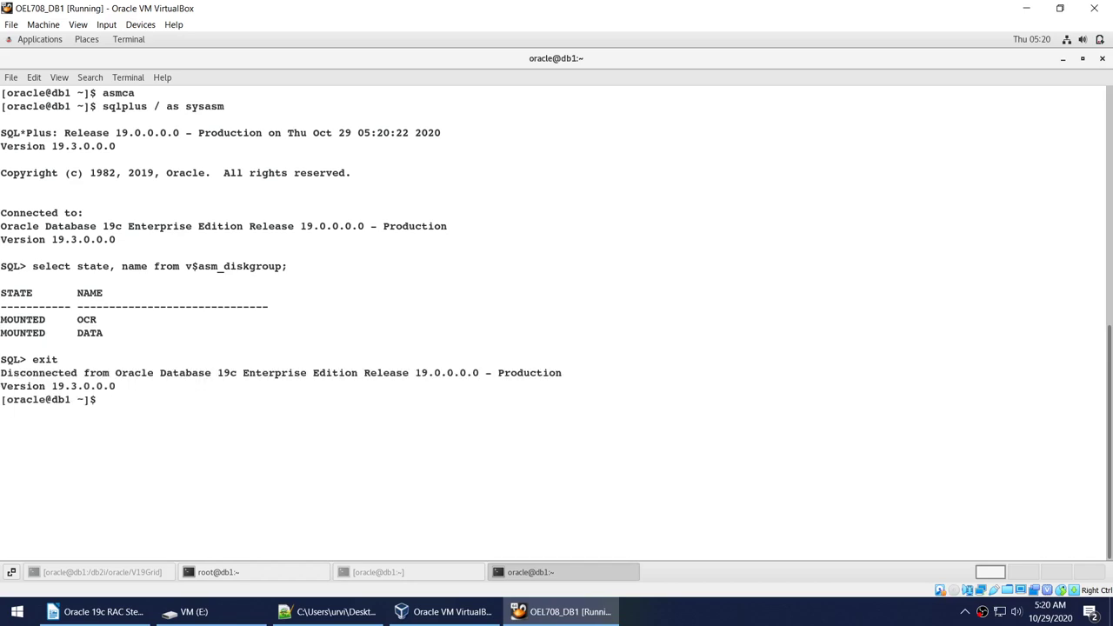
{"action": "type", "text": "clear"}
{"action": "key", "text": "Return"}
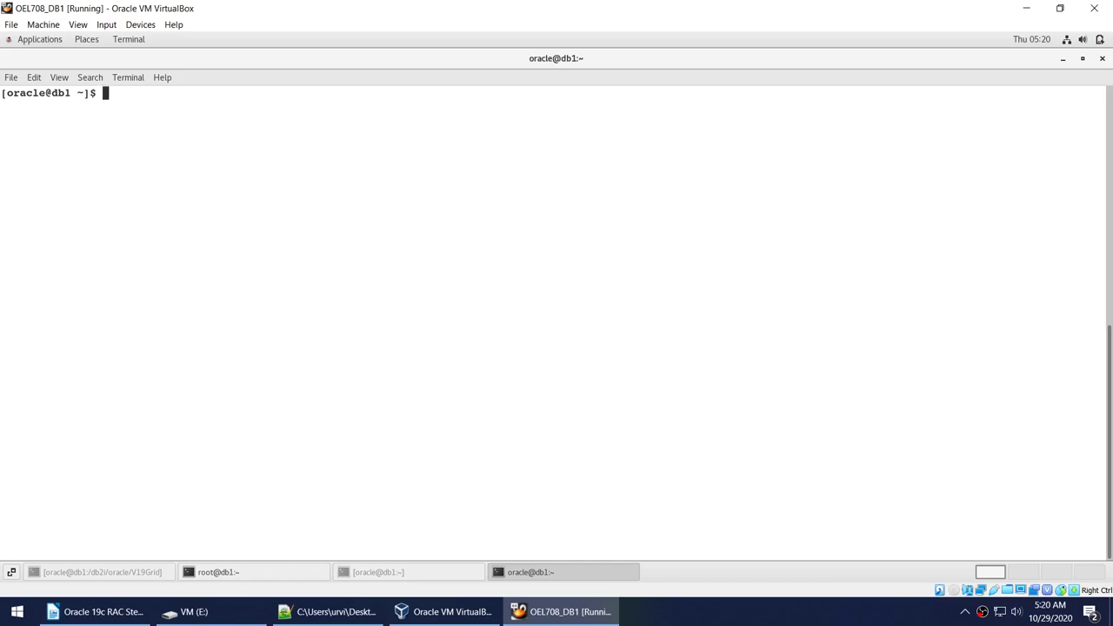
Run crsctl stat res -t and review ora.OCR.dg and ora.DATA.dg ONLINE on db1.
{"action": "type", "text": "cr"}
{"action": "key", "text": "BackSpace"}
{"action": "key", "text": "BackSpace"}
{"action": "type", "text": "crsctl stat res -t"}
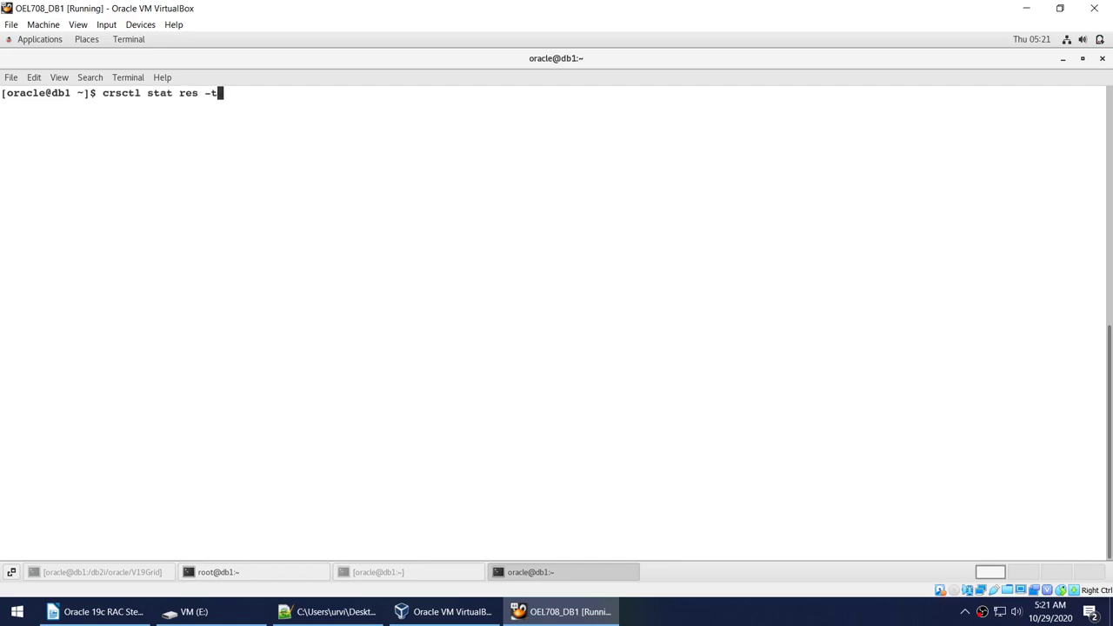
{"action": "key", "text": "Return"}
{"action": "scroll", "coordinate": [113, 310], "scroll_direction": "up", "scroll_amount": 4}
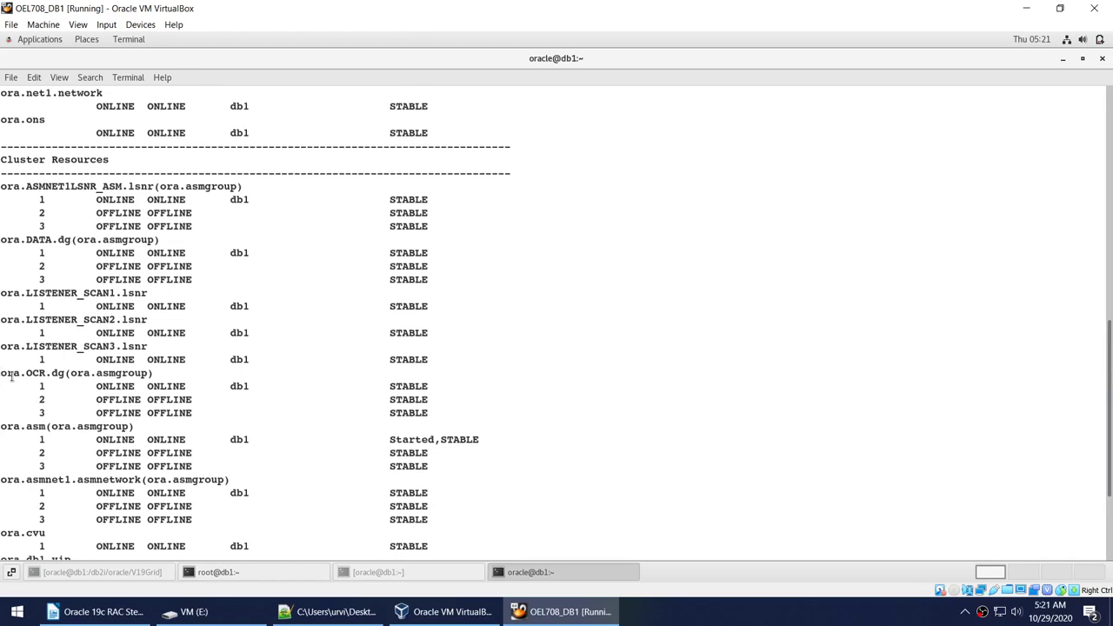
{"action": "left_click_drag", "start_coordinate": [12, 375], "coordinate": [486, 422]}
{"action": "left_click", "coordinate": [312, 409]}
{"action": "scroll", "coordinate": [67, 262], "scroll_direction": "up", "scroll_amount": 4}
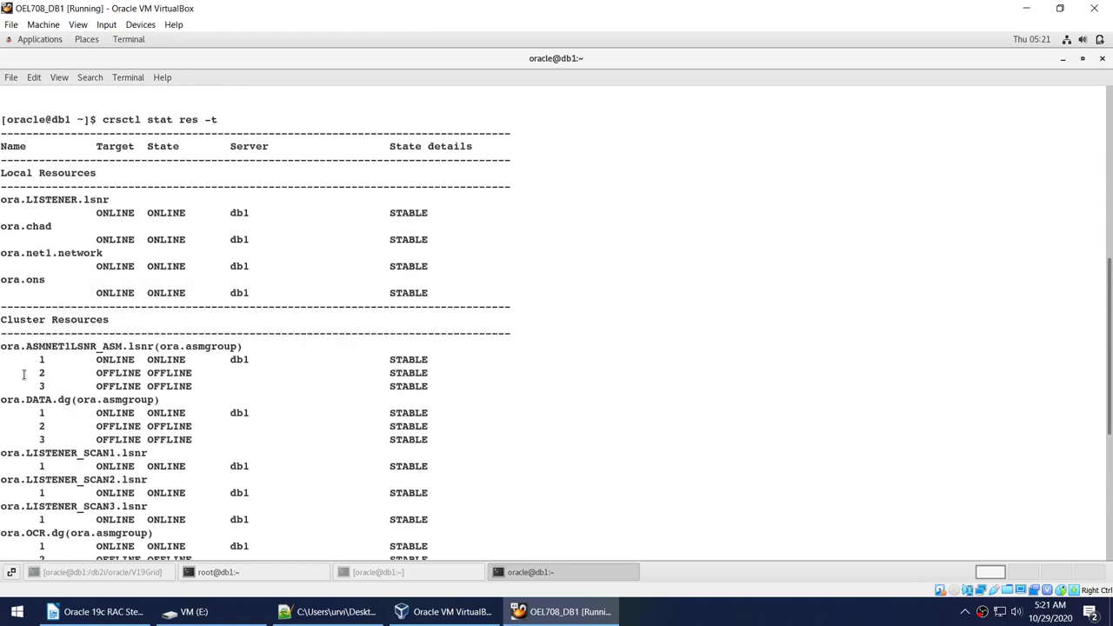
{"action": "left_click_drag", "start_coordinate": [23, 374], "coordinate": [433, 471]}
{"action": "scroll", "coordinate": [430, 466], "scroll_direction": "down", "scroll_amount": 2}
{"action": "left_click", "coordinate": [115, 362]}
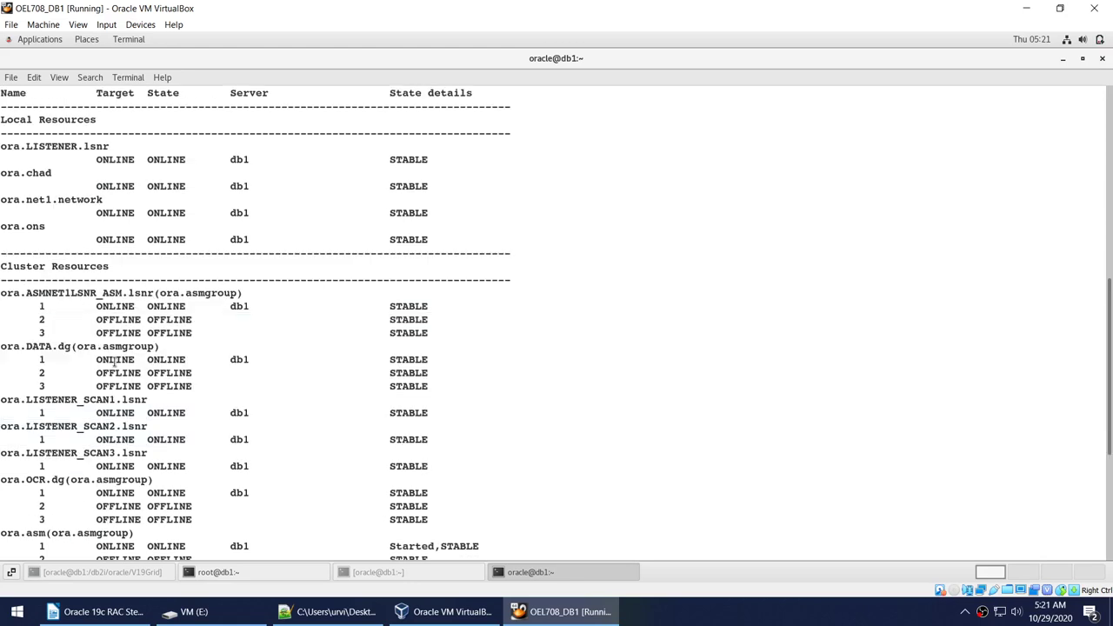
{"action": "scroll", "coordinate": [39, 305], "scroll_direction": "down", "scroll_amount": 7}
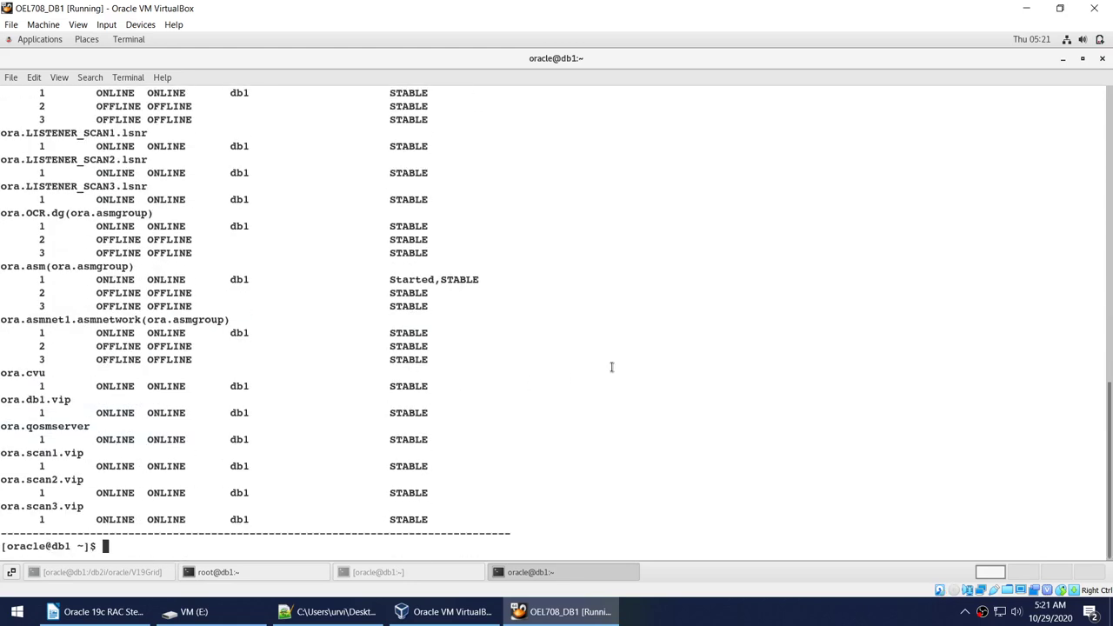
Filter the resource status listing to db1 with | grep db1.
{"action": "key", "text": "Up"}
{"action": "type", "text": "| grep db1"}
{"action": "key", "text": "Return"}
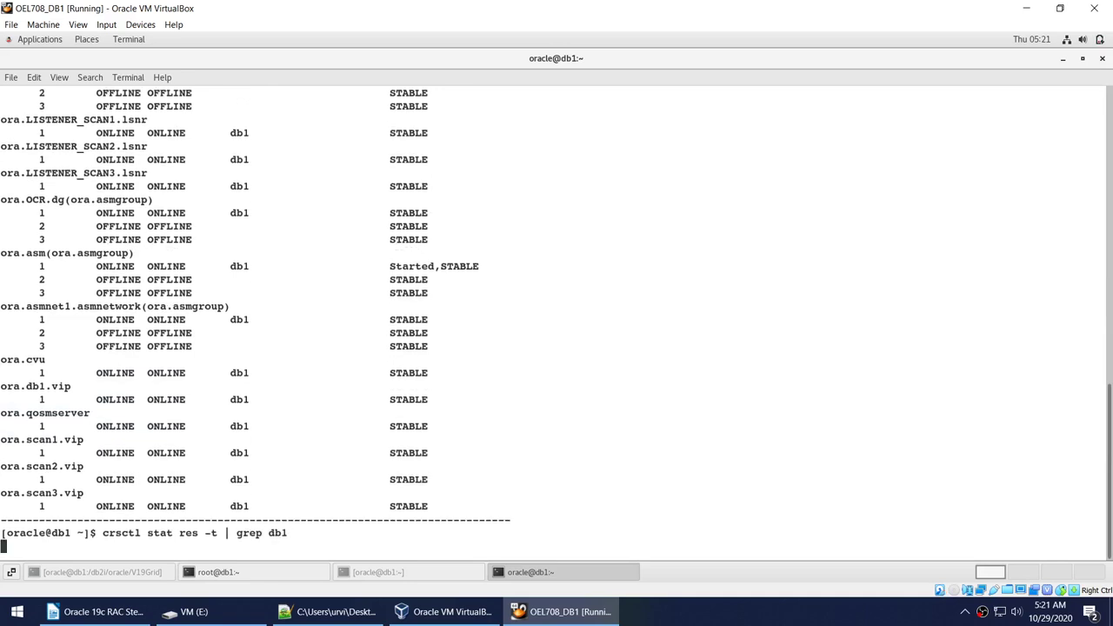